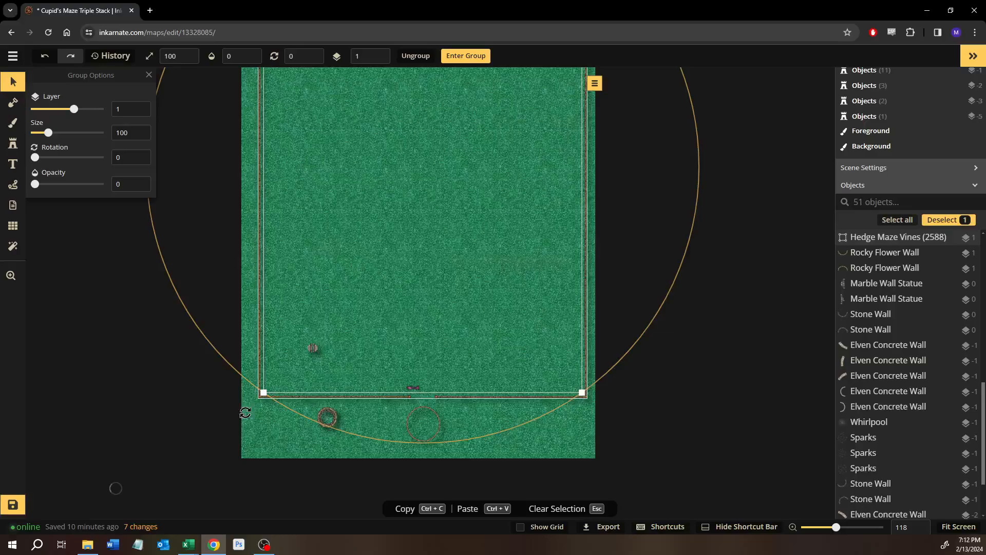
- Set the opacity of the Cupid's Maze Overlay stamp to 1 and clear the selection
left_click(215, 434)
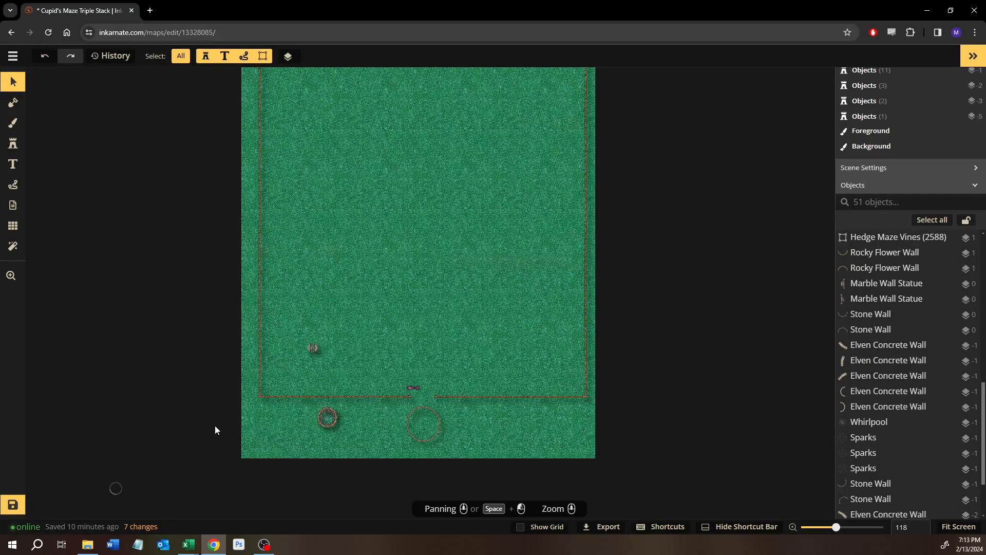
scroll(909, 346, "down", 1)
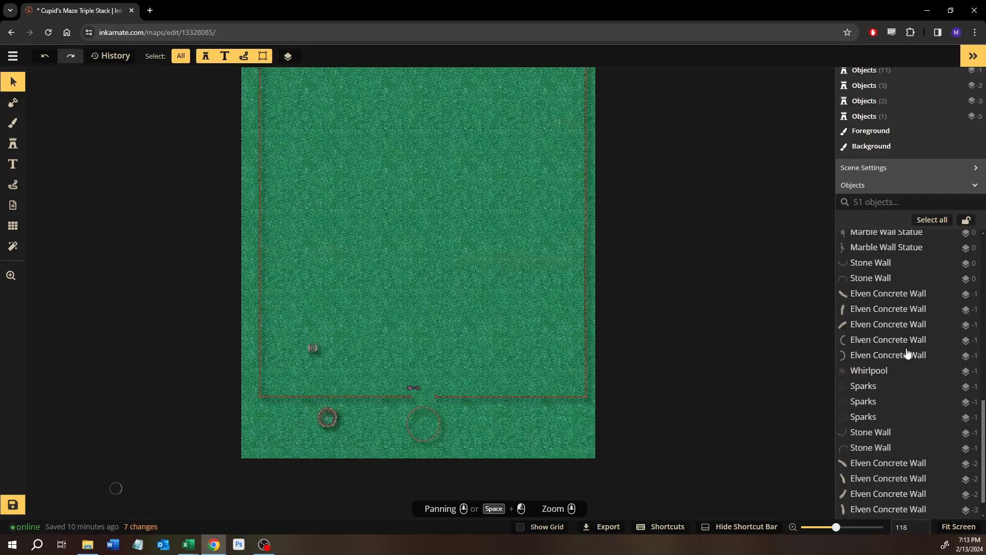
left_click_drag(634, 365, 631, 382)
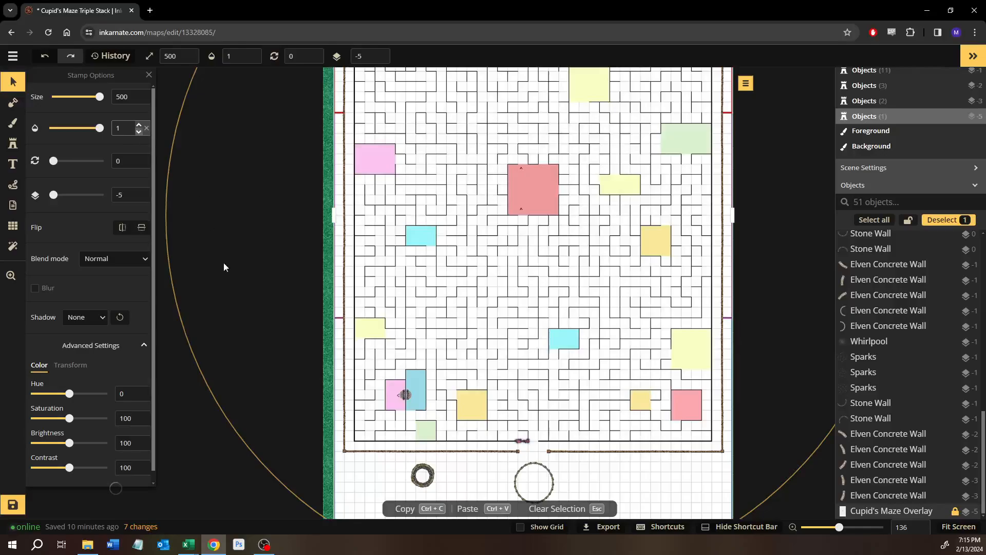
left_click(198, 458)
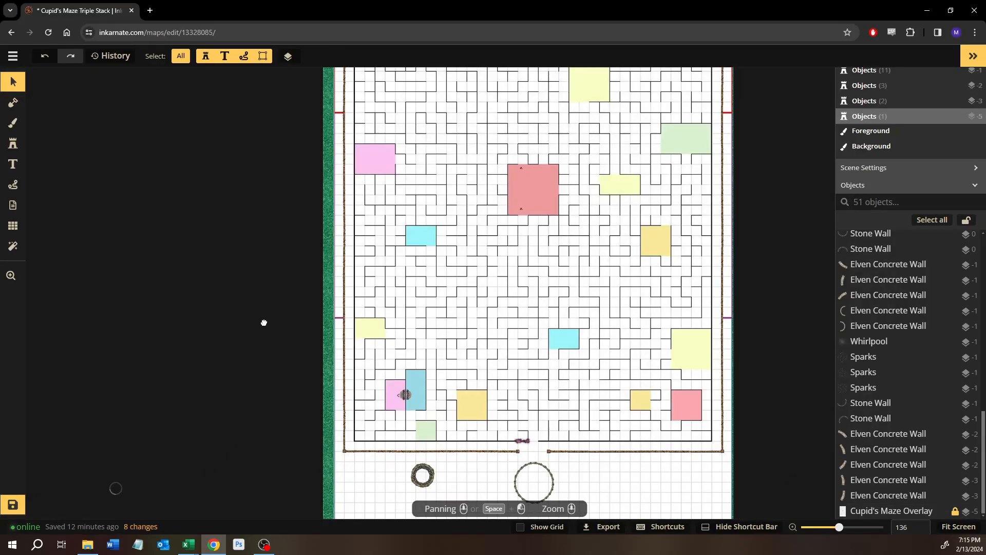
- Look over the whole maze overlay, from the bottom entrance up to the upper coloured rooms
left_click_drag(264, 322, 205, 375)
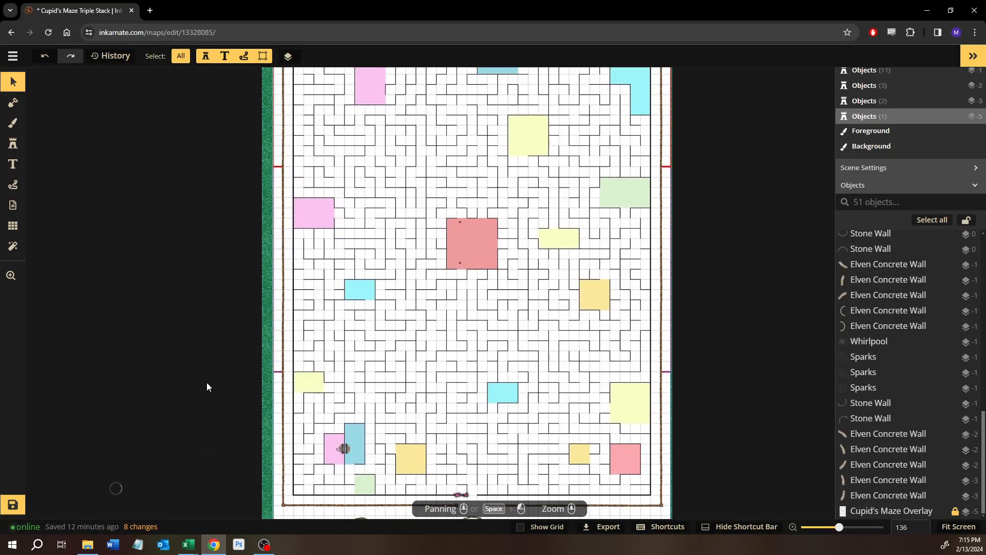
left_click_drag(210, 415, 211, 369)
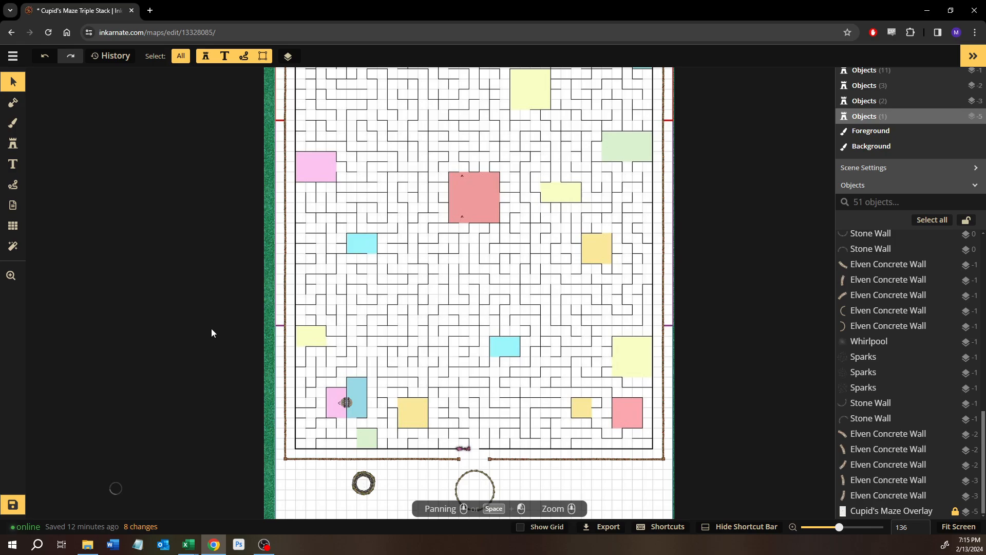
left_click_drag(210, 307, 191, 414)
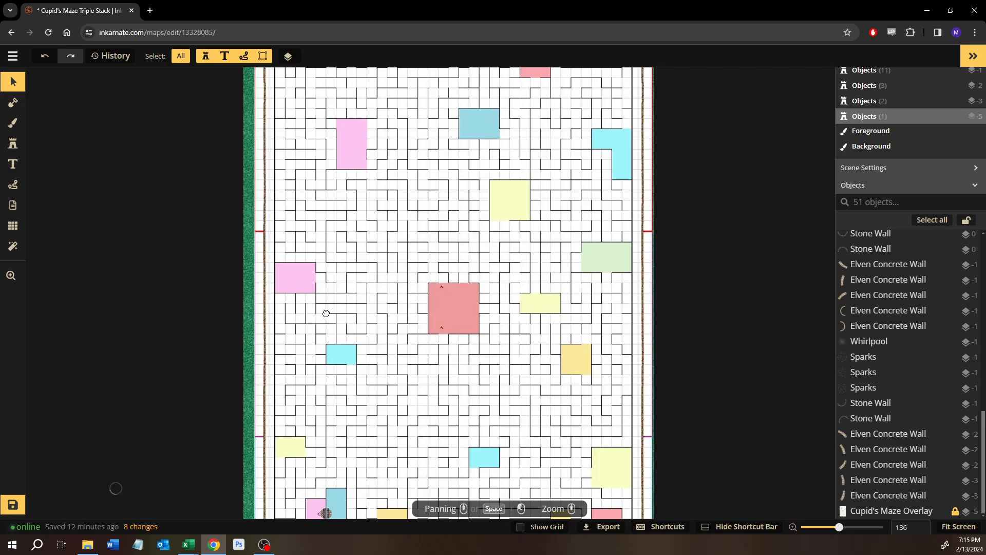
scroll(326, 313, "down", 3)
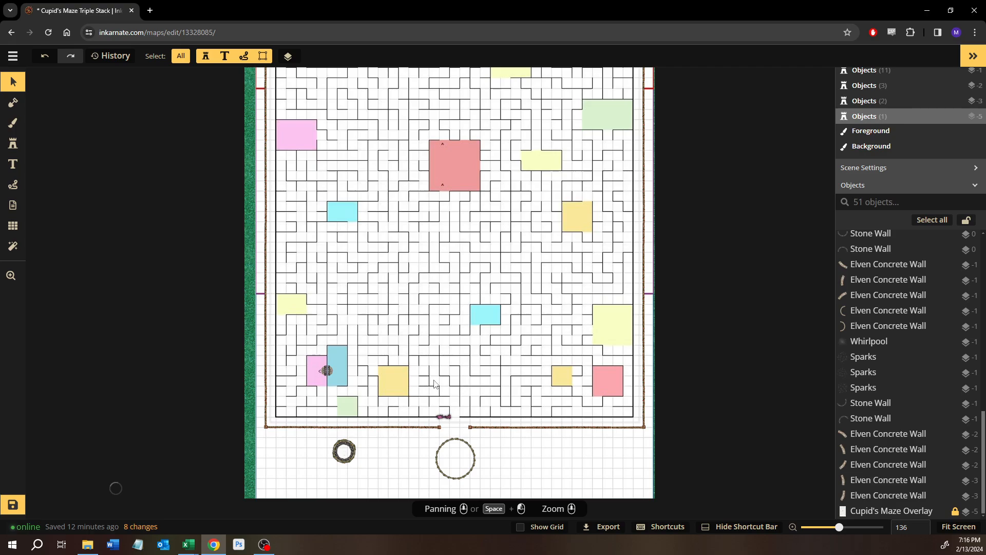
left_click_drag(469, 229, 454, 445)
left_click_drag(469, 305, 451, 140)
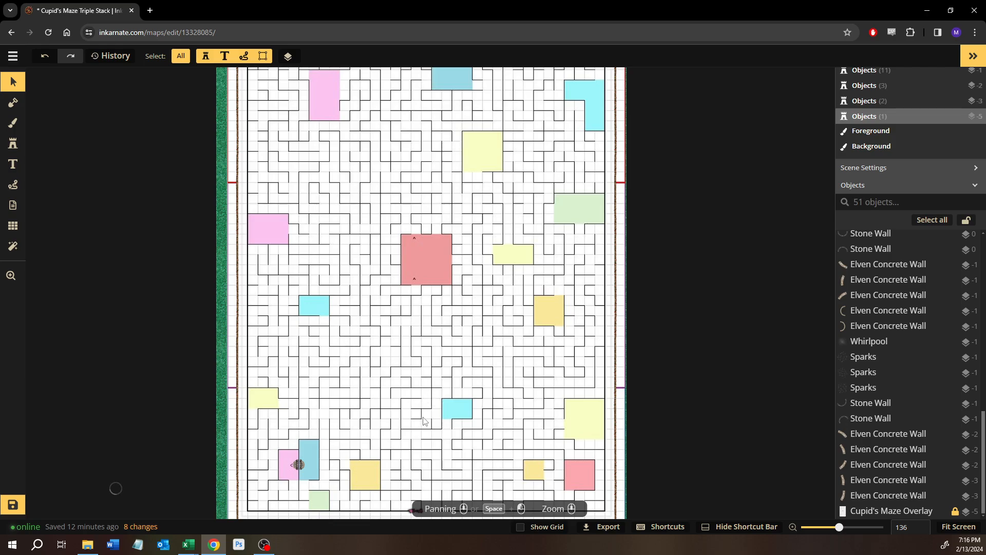
left_click_drag(422, 411, 427, 325)
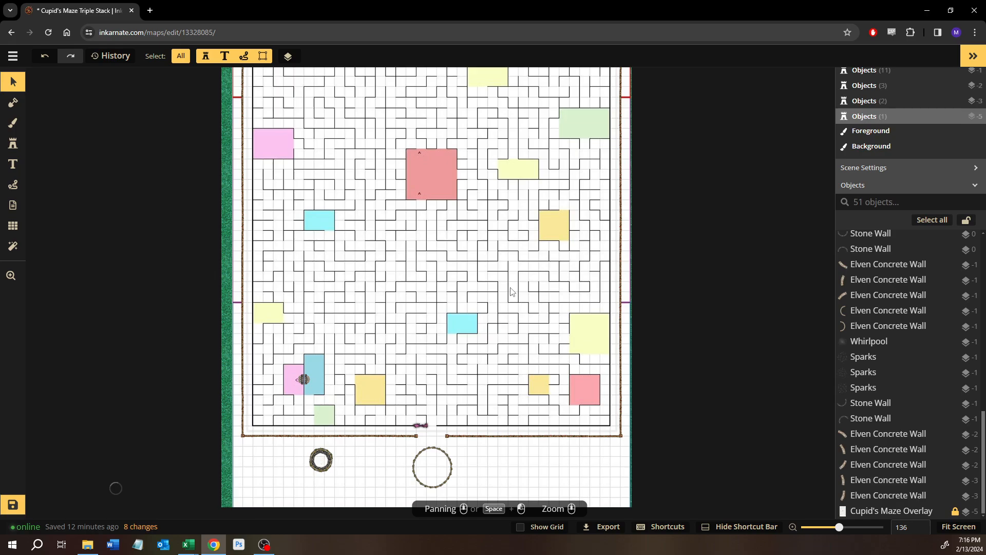
left_click_drag(510, 286, 478, 380)
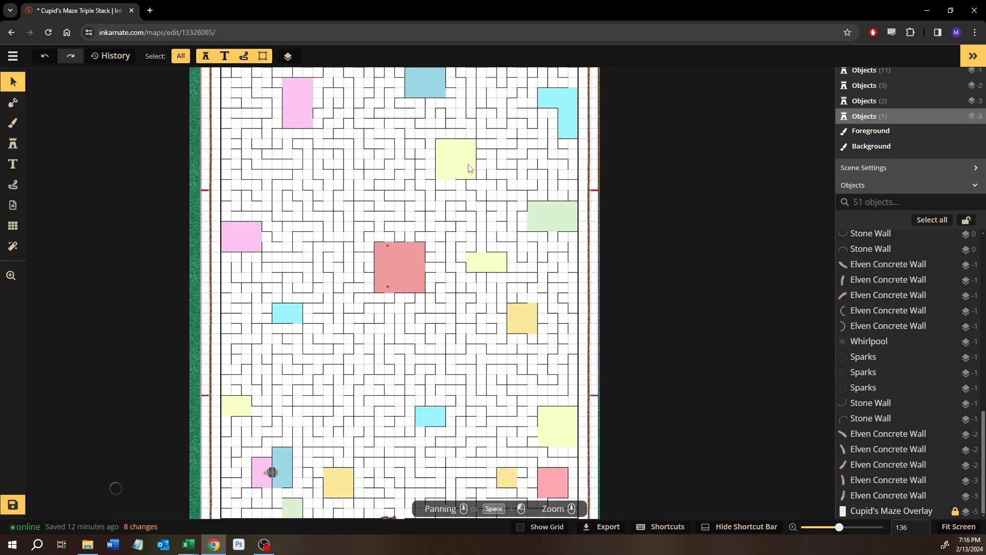
- Examine the passages and coloured rooms around the central red room up close
scroll(459, 167, "up", 5)
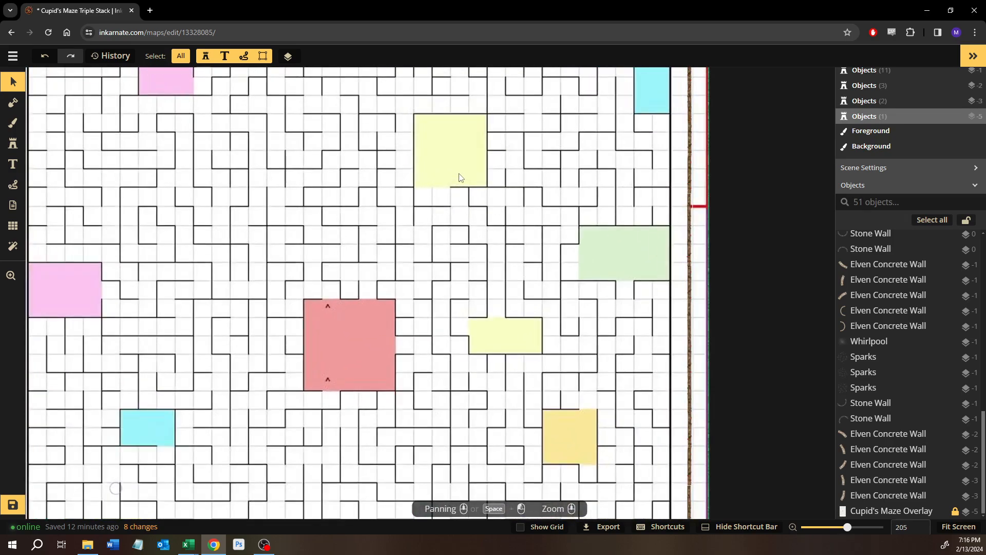
scroll(460, 173, "up", 3)
left_click_drag(460, 173, 415, 321)
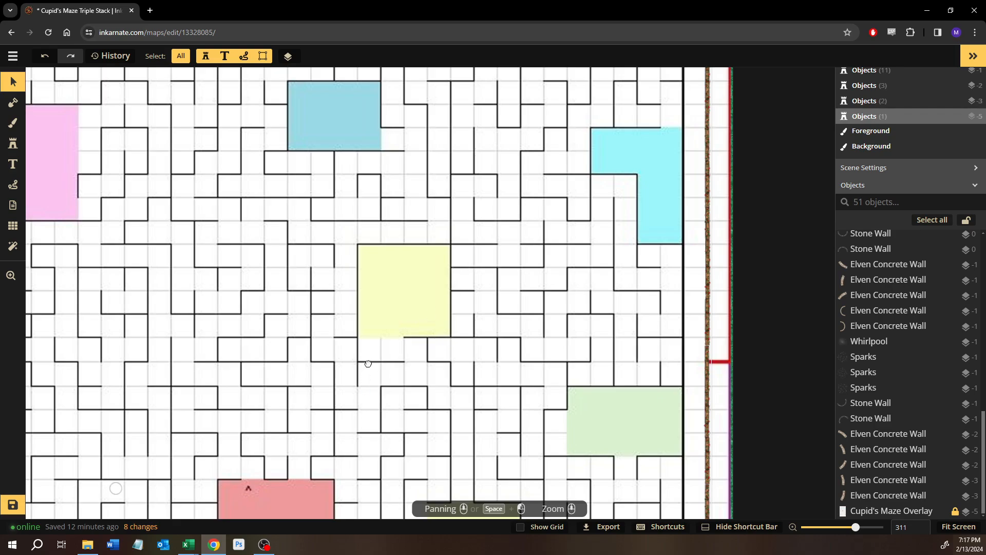
scroll(325, 384, "down", 3)
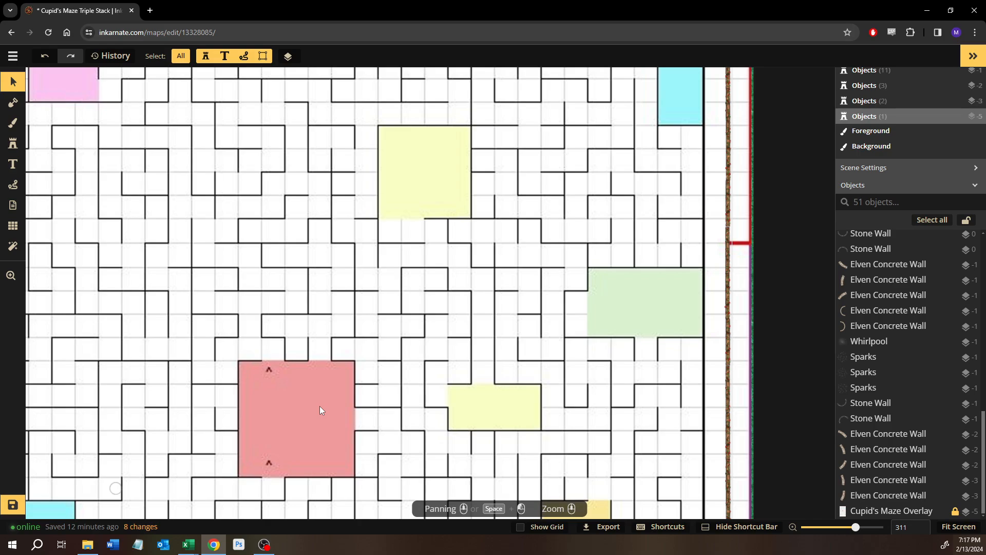
scroll(328, 369, "down", 3)
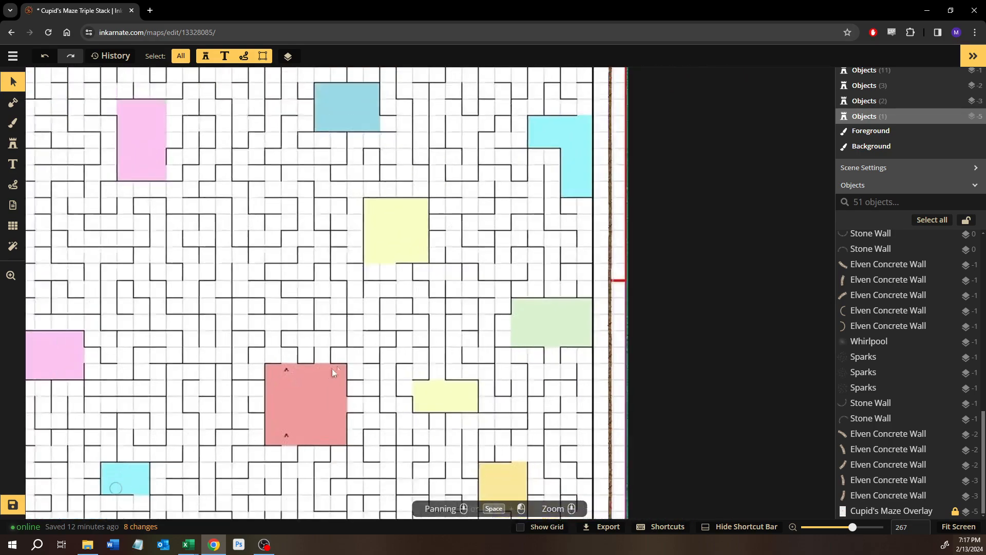
scroll(393, 270, "down", 1)
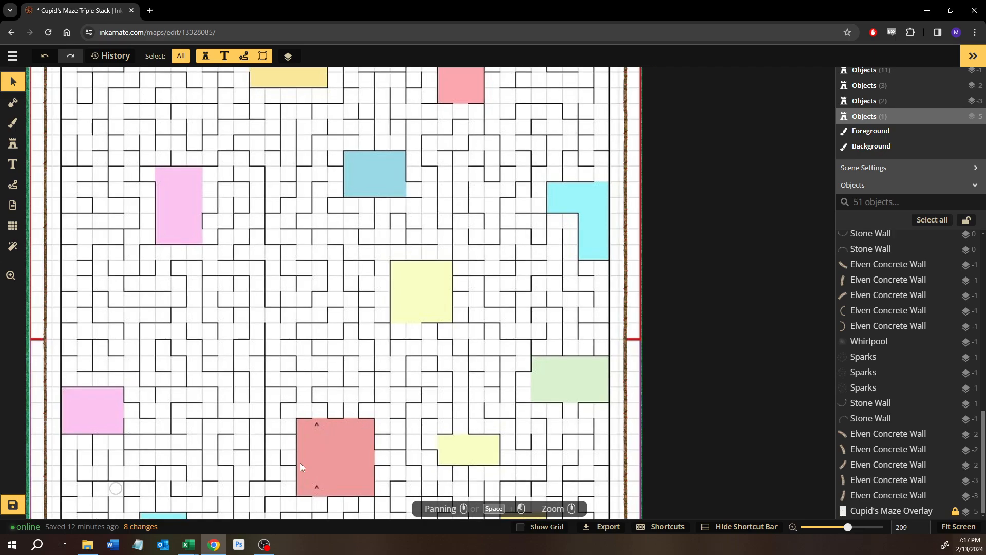
scroll(290, 453, "down", 5)
scroll(291, 437, "down", 3)
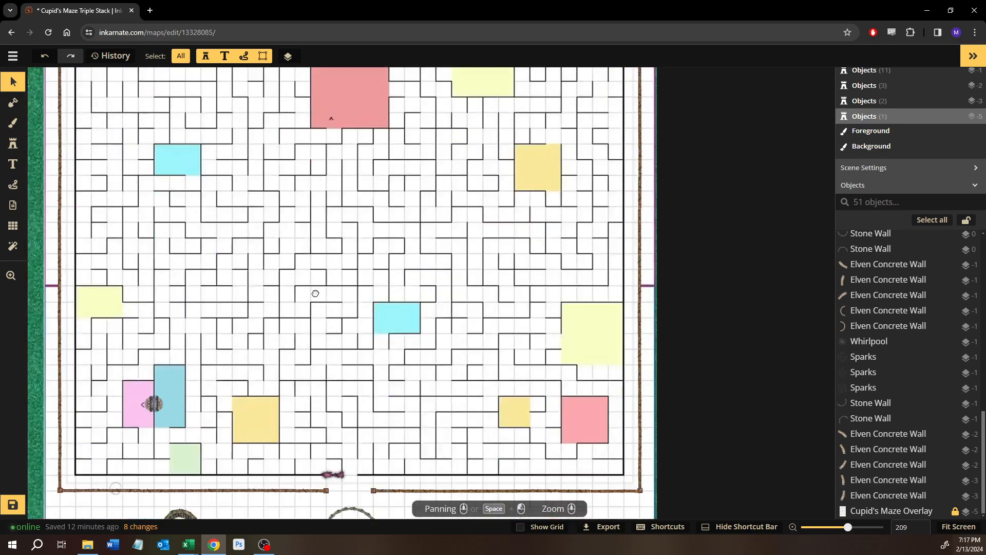
- Place two more Vines stamps at size 20 and 270° rotation along the bottom maze wall left of the entrance, starting with variant 3
left_click_drag(290, 416, 297, 358)
scroll(297, 360, "up", 8)
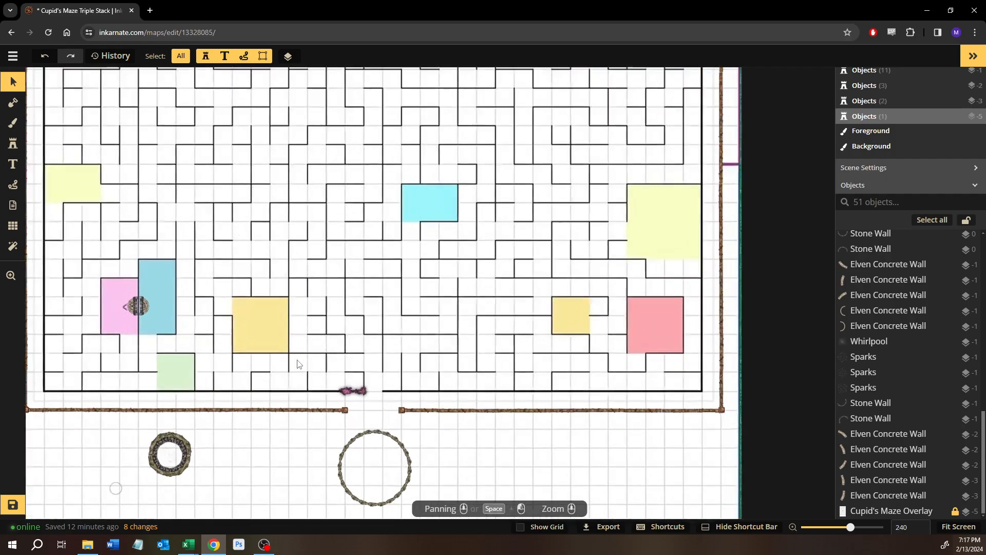
scroll(297, 364, "up", 6)
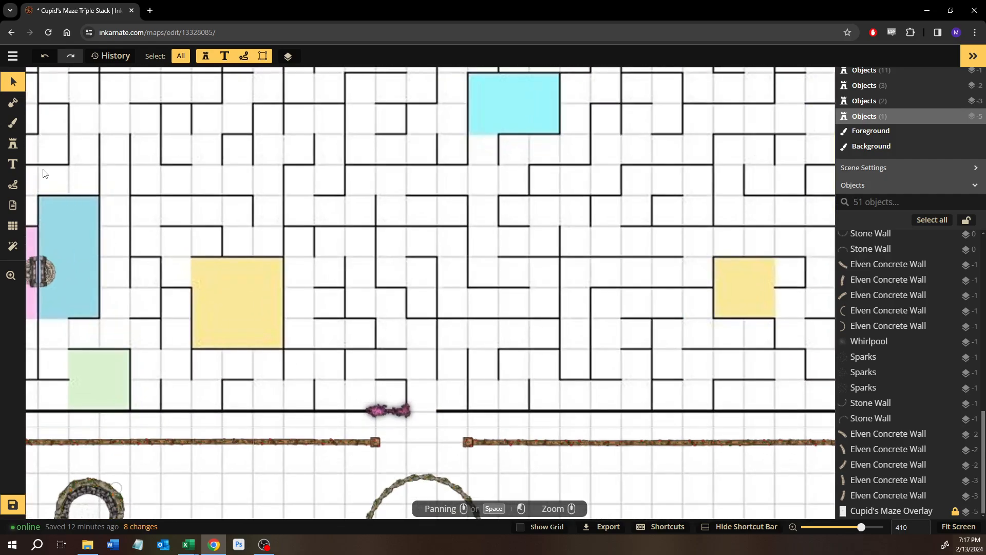
left_click(377, 409)
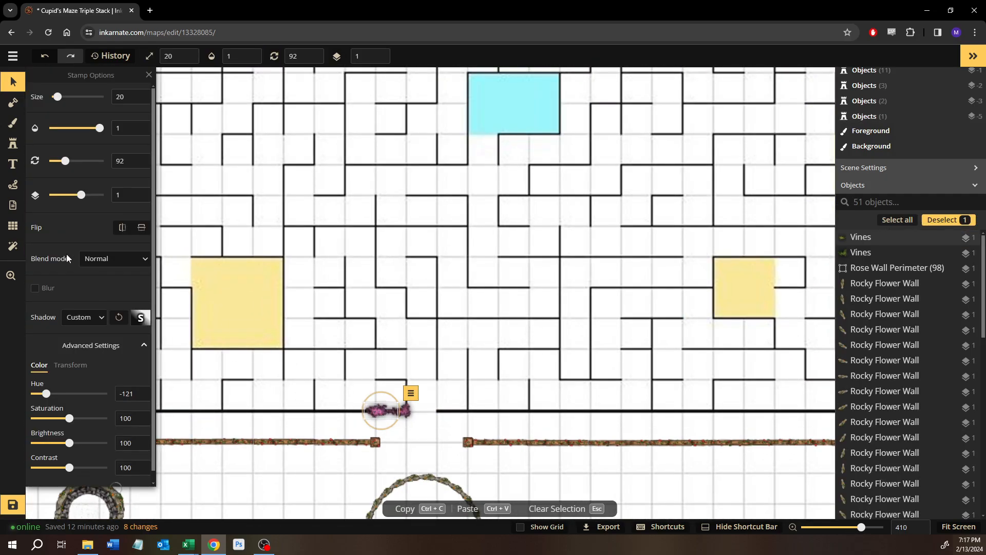
left_click(12, 144)
scroll(323, 409, "up", 8)
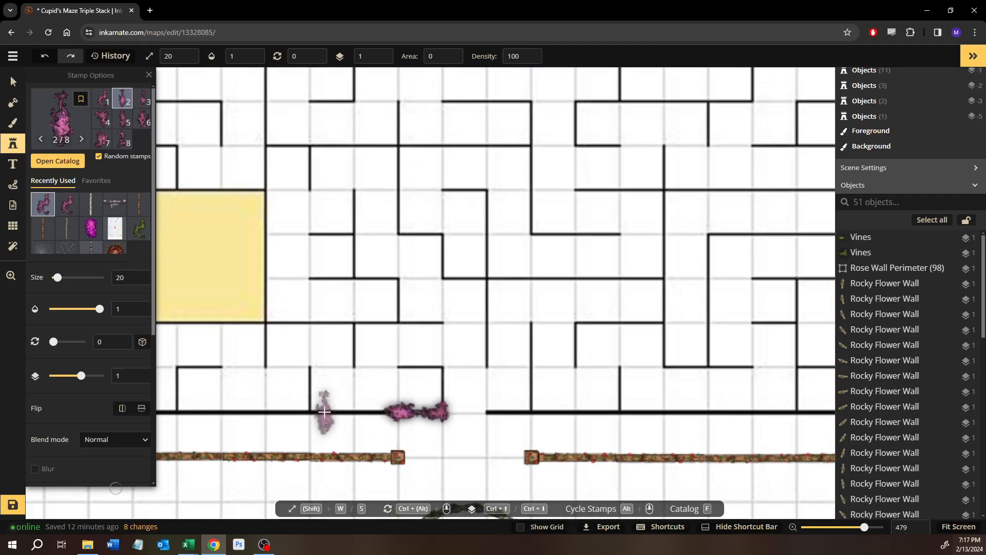
left_click(144, 100)
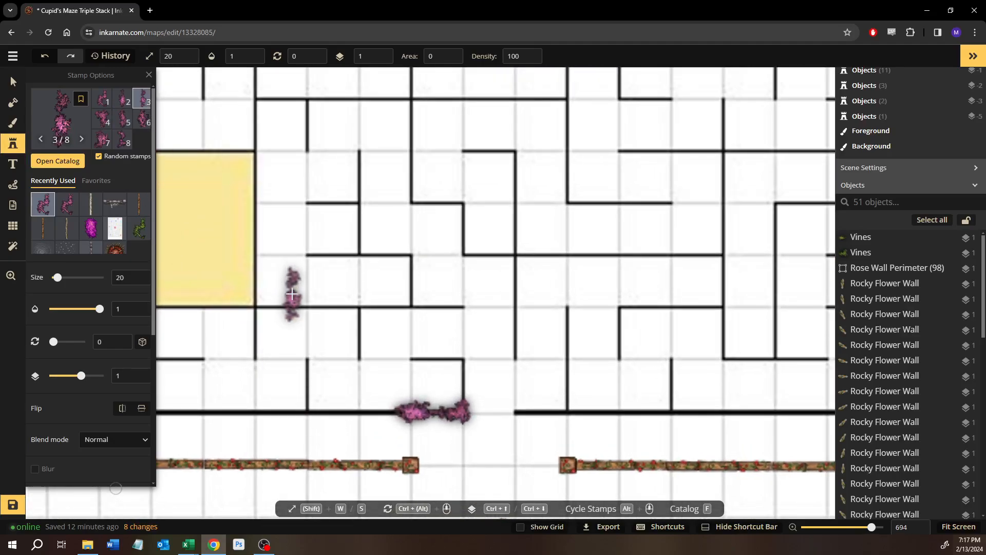
scroll(291, 294, "down", 7)
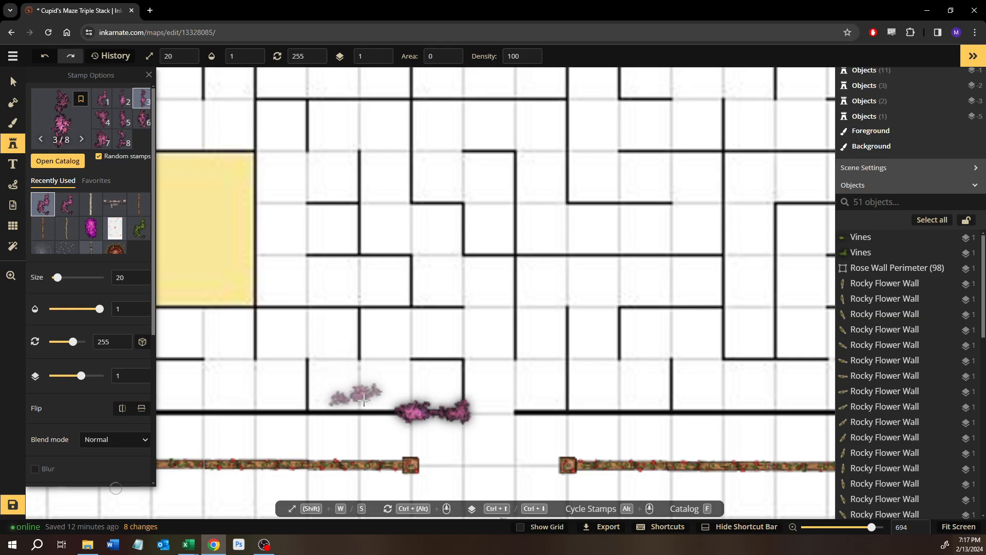
scroll(362, 402, "down", 1)
left_click(326, 411)
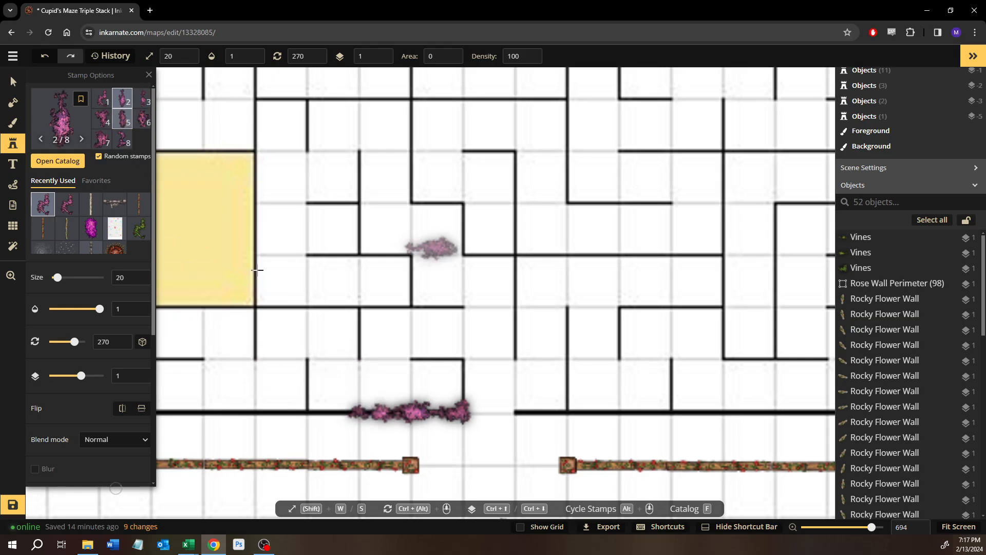
left_click(336, 413)
- Place a Vines stamp at the next wall junction and one rotated 180° up the short vertical wall
left_click_drag(309, 407, 375, 400)
scroll(374, 398, "up", 8)
left_click(374, 398)
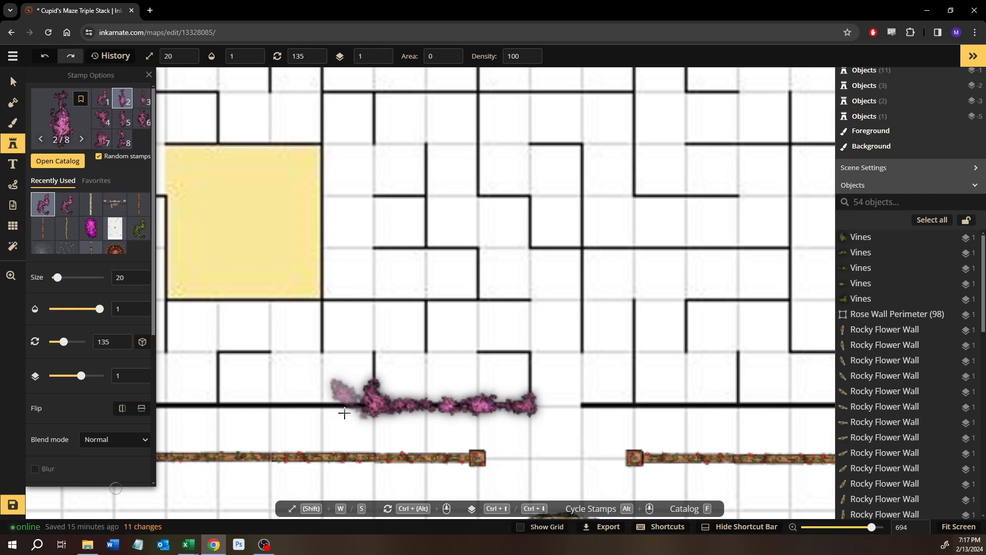
scroll(372, 367, "down", 1)
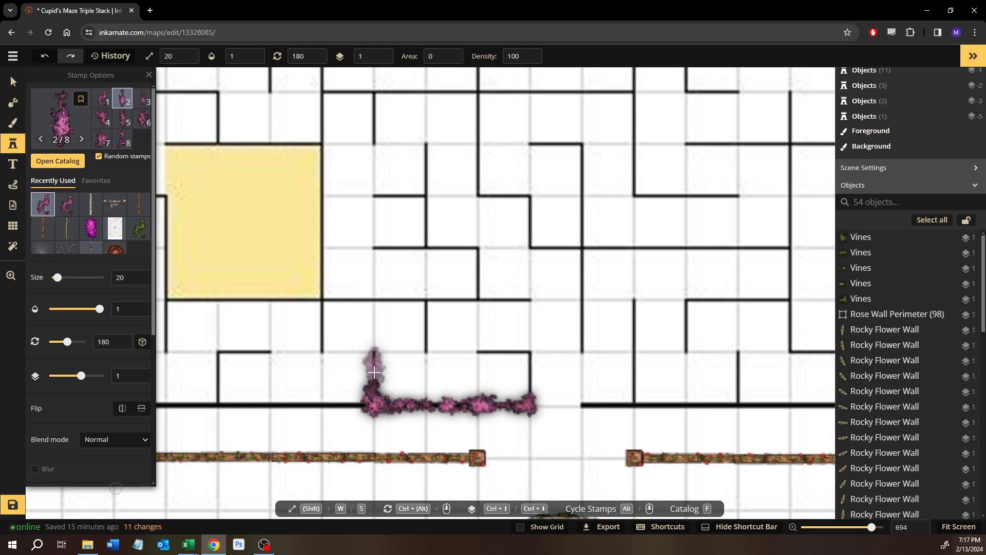
left_click(374, 372)
- Cover the short hooked wall beside the entrance with three Vines stamps, rotating the first to 315°, the second to 0° and the third along the top edge
scroll(331, 405, "down", 6)
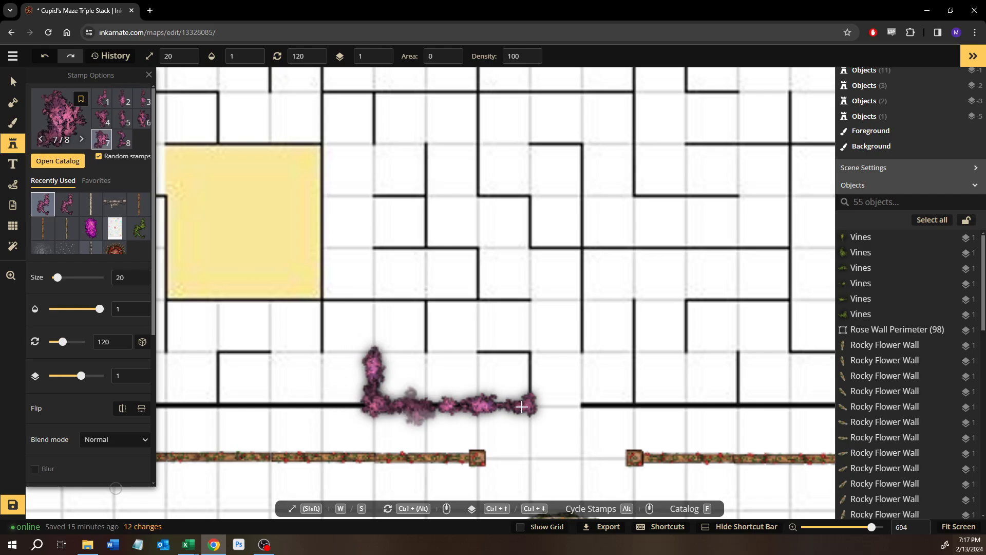
scroll(531, 375, "down", 4)
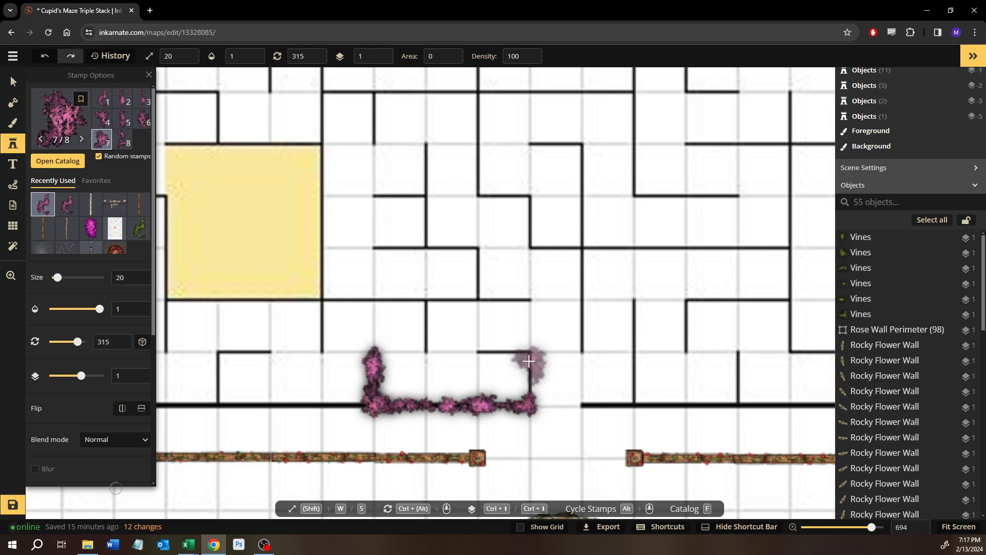
left_click(528, 360)
scroll(529, 365, "down", 5)
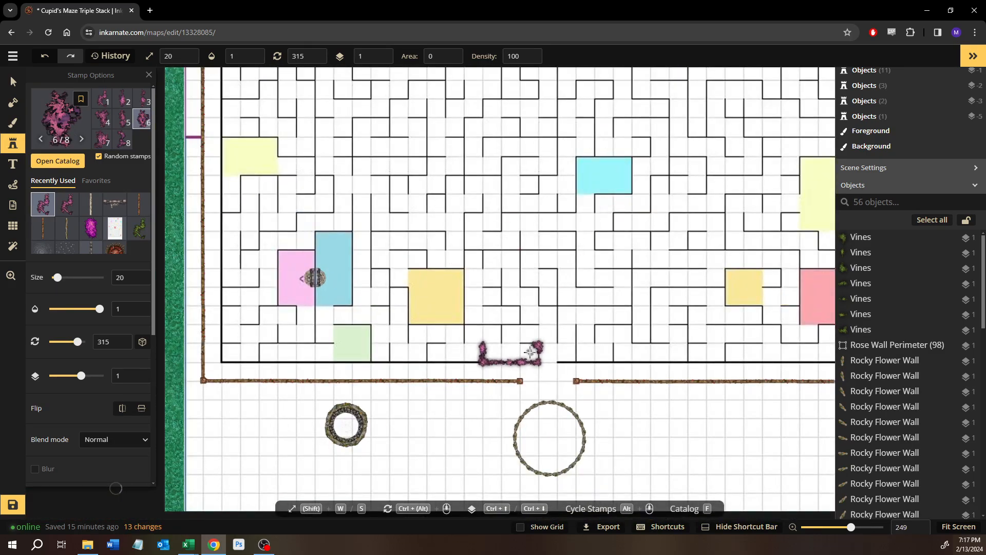
scroll(530, 352, "up", 8)
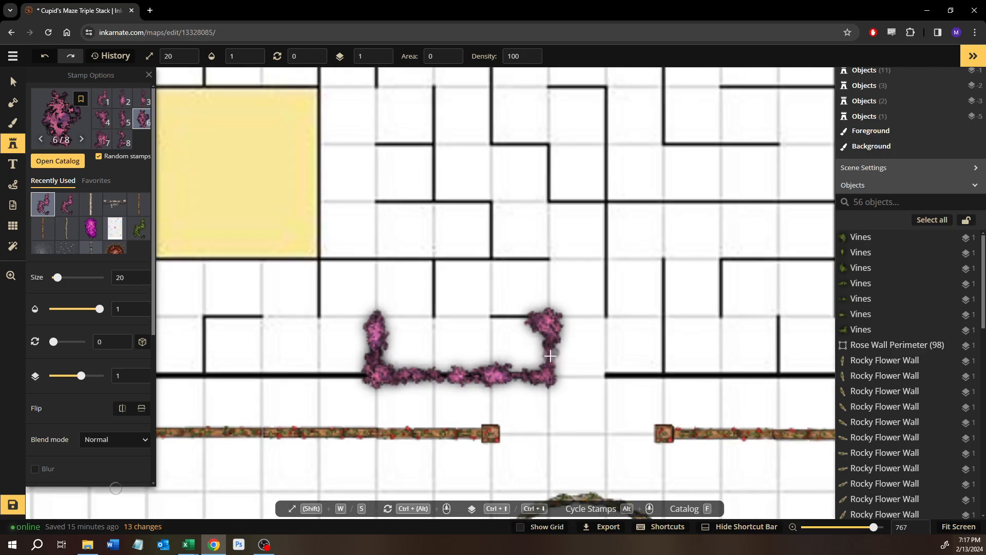
left_click(550, 357)
scroll(529, 325, "down", 4)
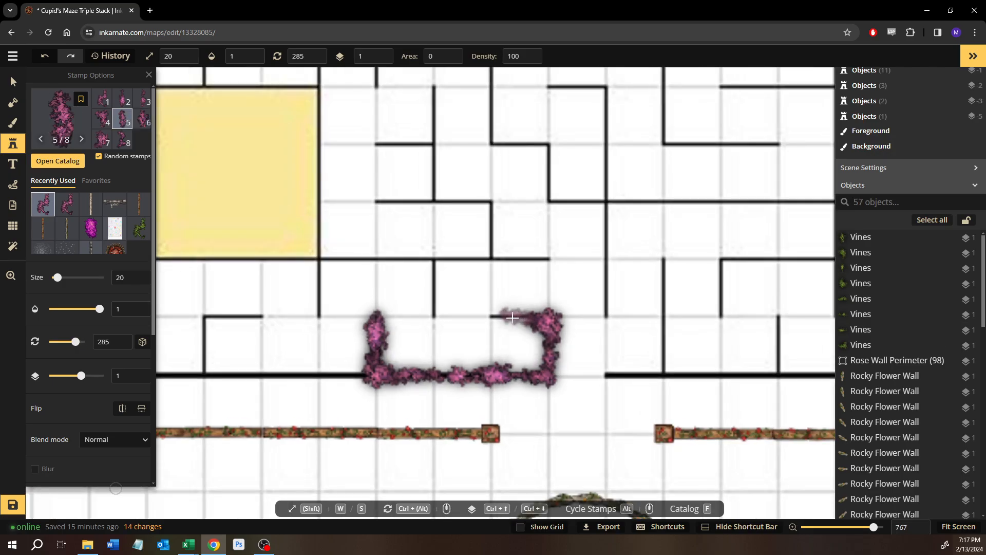
left_click(509, 320)
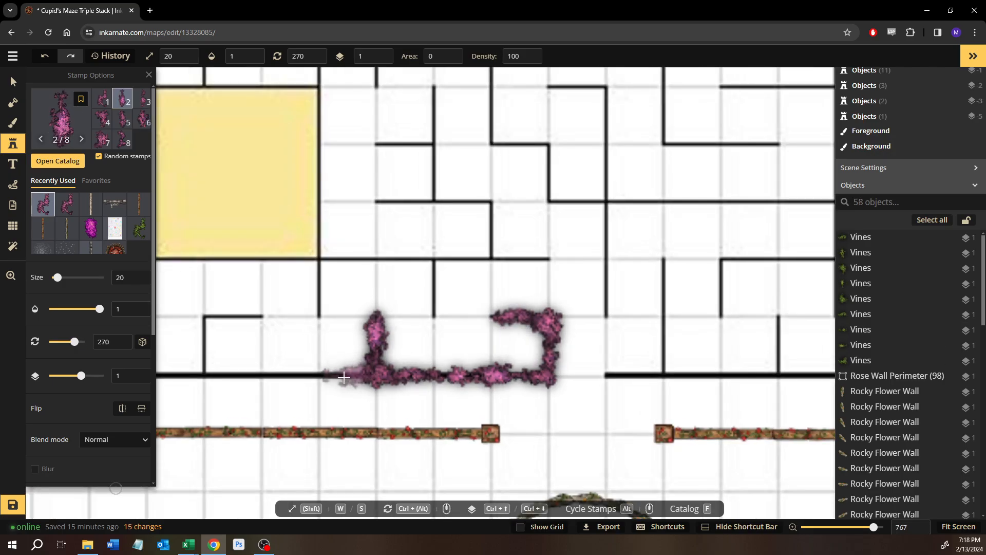
- Extend the vine hedge left along the bottom maze wall with four Vines stamps rotated 270°
left_click(313, 378)
left_click(264, 380)
left_click_drag(264, 379, 367, 365)
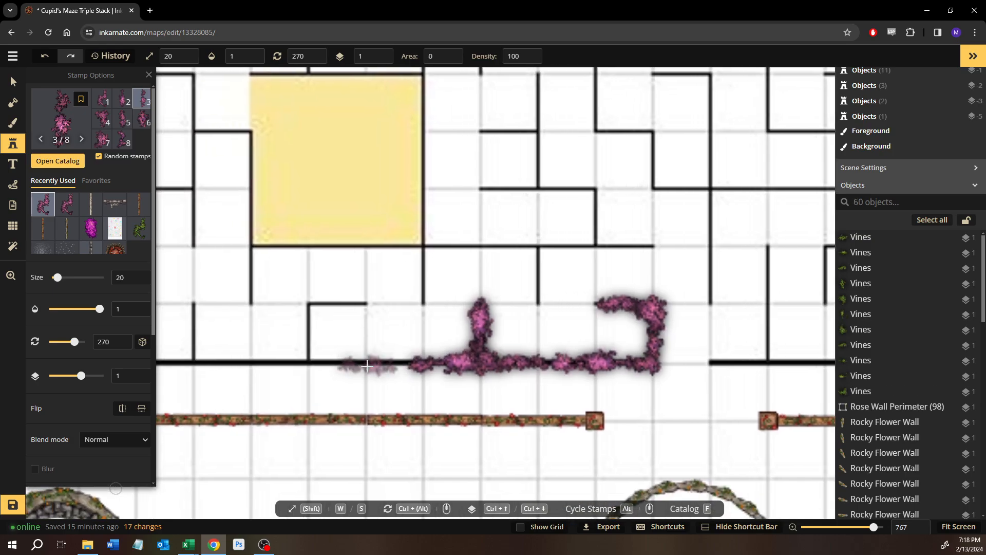
left_click(346, 362)
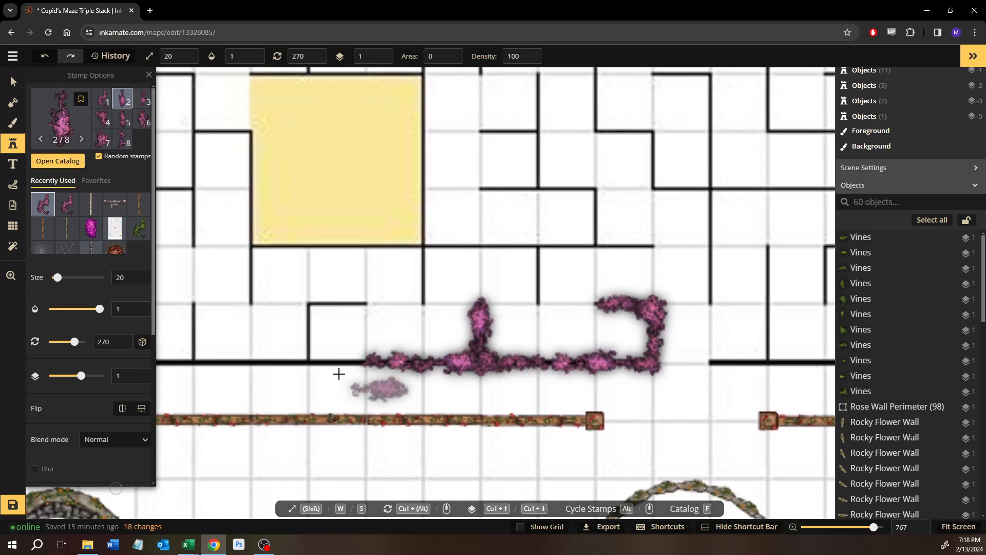
left_click(346, 362)
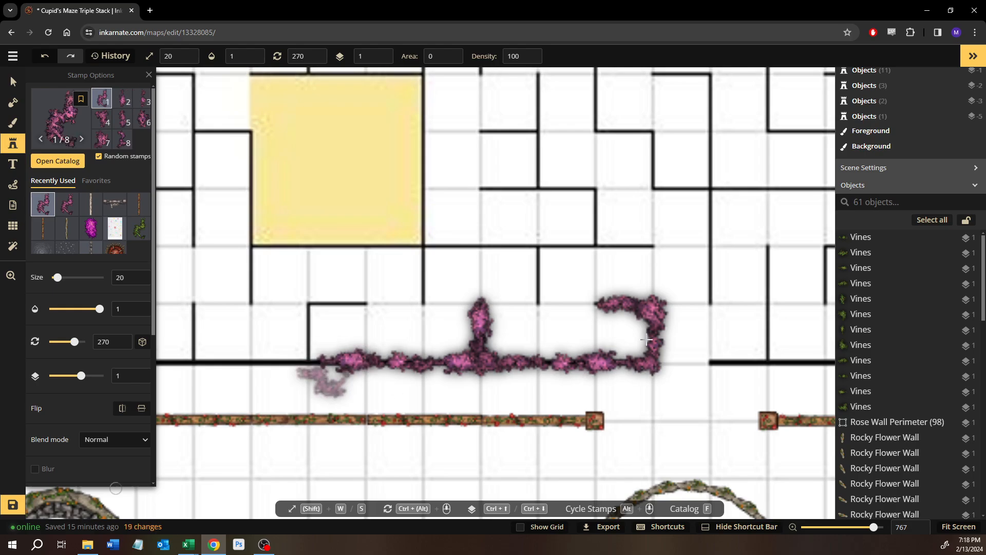
- Examine the uncovered bottom maze wall on the far side of the entrance, out to the maze's corner and back
scroll(683, 329, "down", 5)
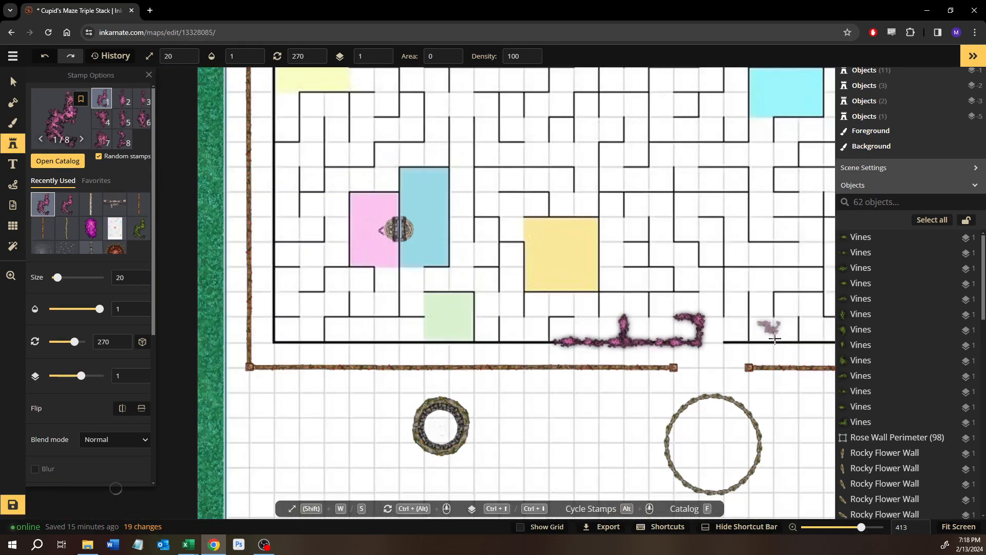
left_click_drag(774, 340, 356, 356)
left_click_drag(715, 309, 584, 338)
scroll(602, 379, "up", 1)
scroll(600, 380, "up", 4)
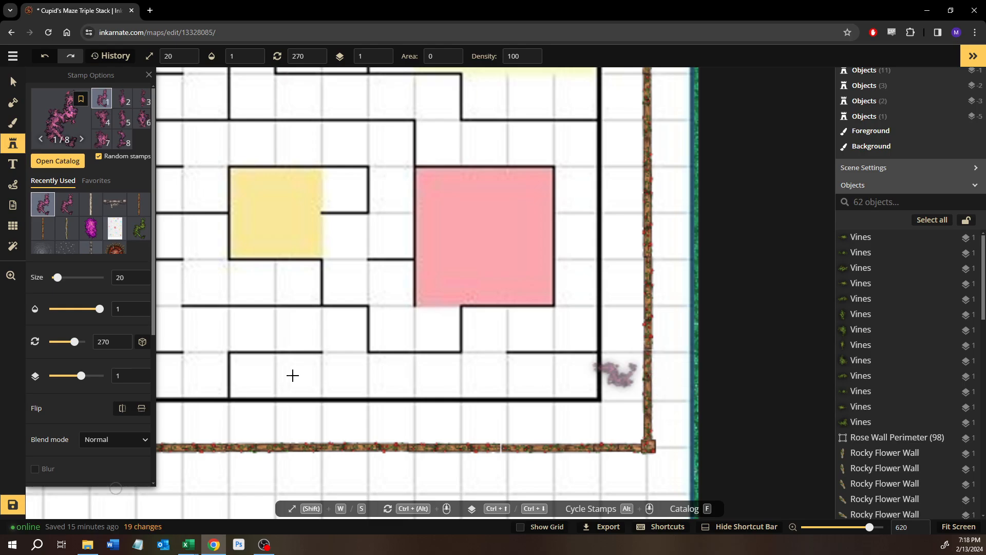
left_click_drag(314, 379, 543, 375)
left_click_drag(252, 411, 561, 396)
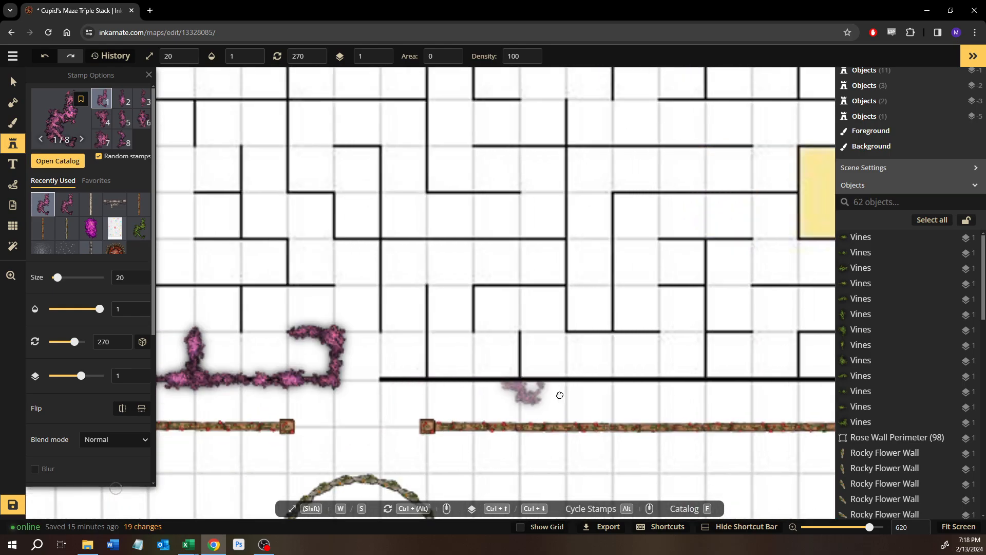
left_click_drag(331, 380, 569, 383)
- Cover the short vertical wall at the hedge's end with Vines stamps at 315° and 15°, and place another stamp at the next junction
scroll(330, 385, "up", 1)
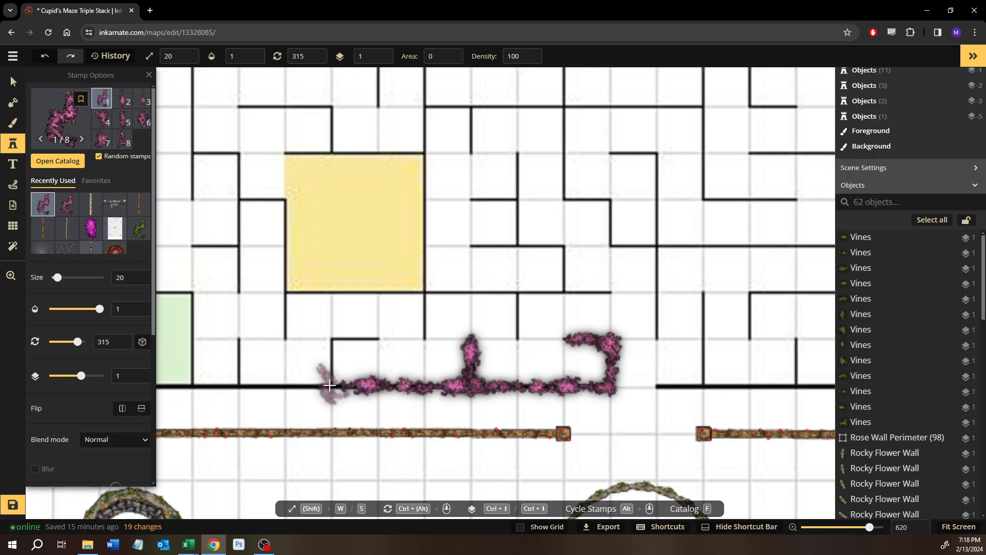
left_click(331, 374)
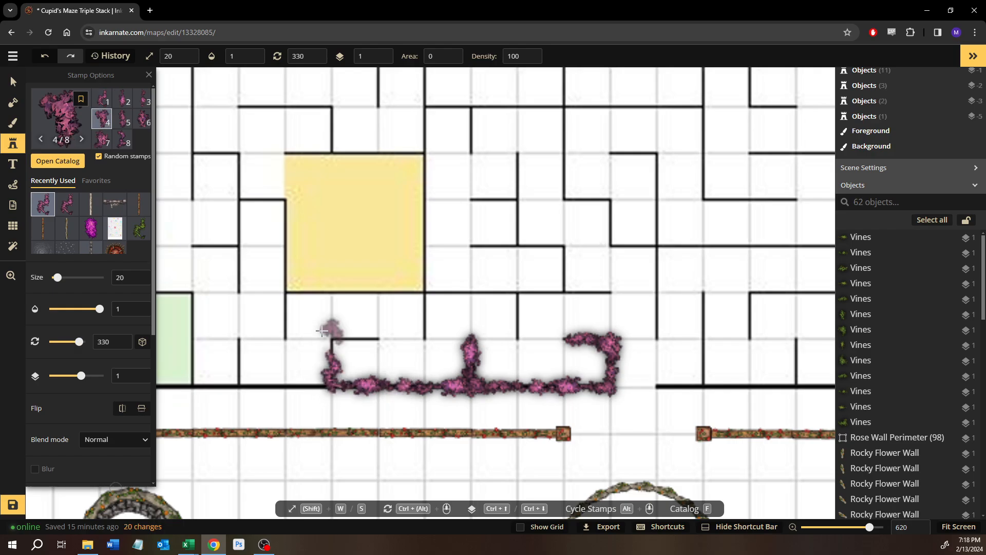
scroll(329, 367, "up", 4)
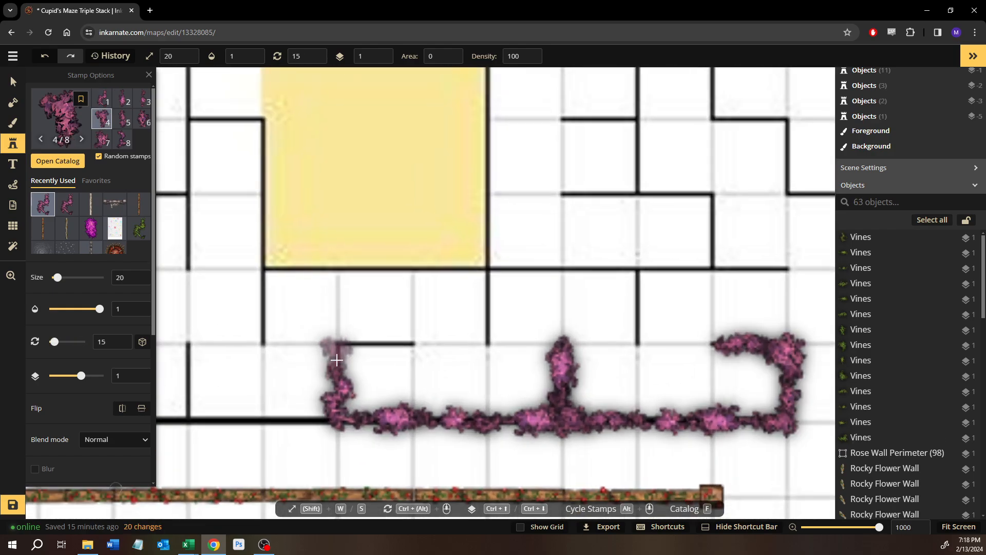
left_click(332, 362)
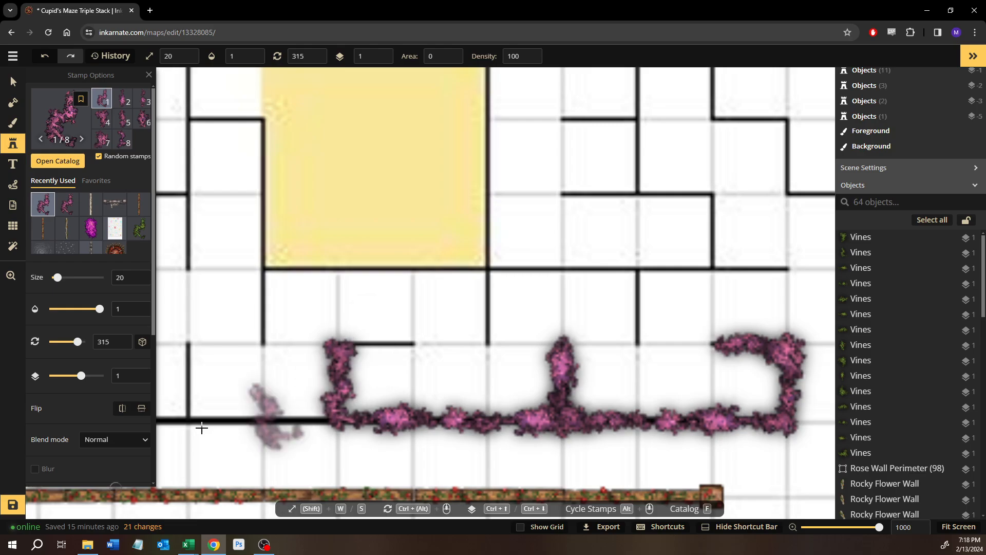
scroll(199, 417, "down", 8)
left_click_drag(198, 417, 288, 413)
scroll(272, 414, "up", 1)
left_click(259, 412)
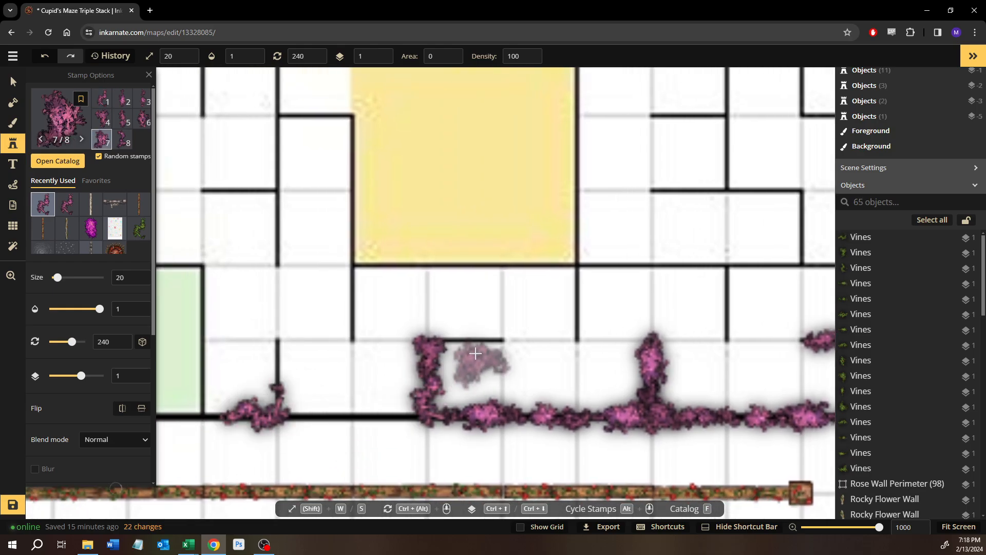
- Delete all the individually placed Vines stamps along the bottom maze wall and around the hooked wall beside the entrance
scroll(443, 376, "down", 3)
scroll(443, 377, "down", 6)
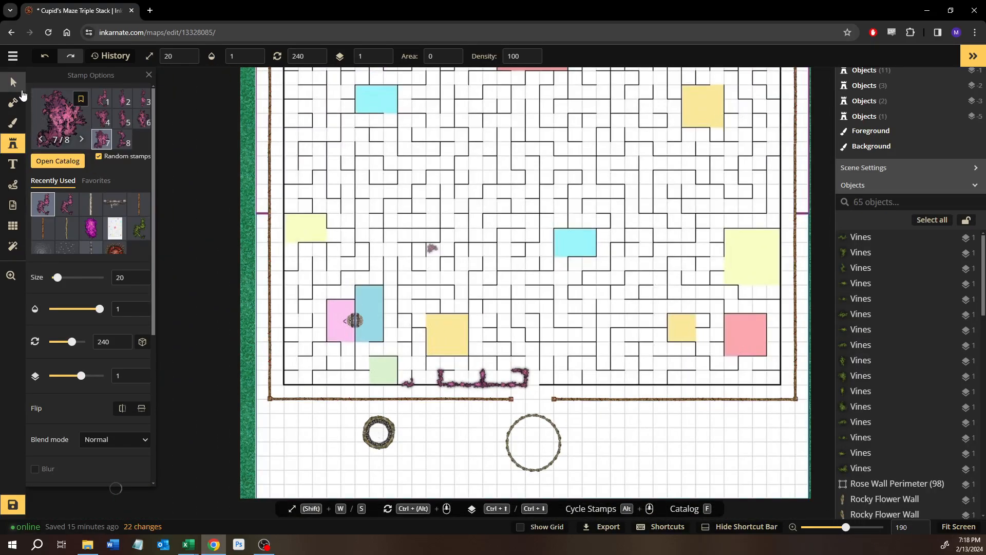
left_click(14, 82)
left_click(407, 383)
scroll(398, 381, "up", 3)
scroll(397, 381, "up", 2)
key("Delete")
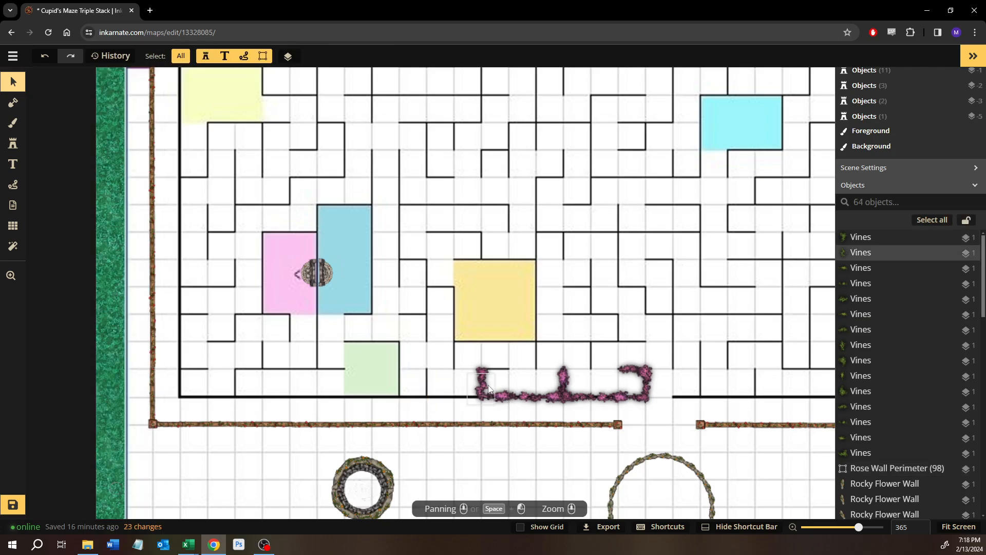
key("Delete")
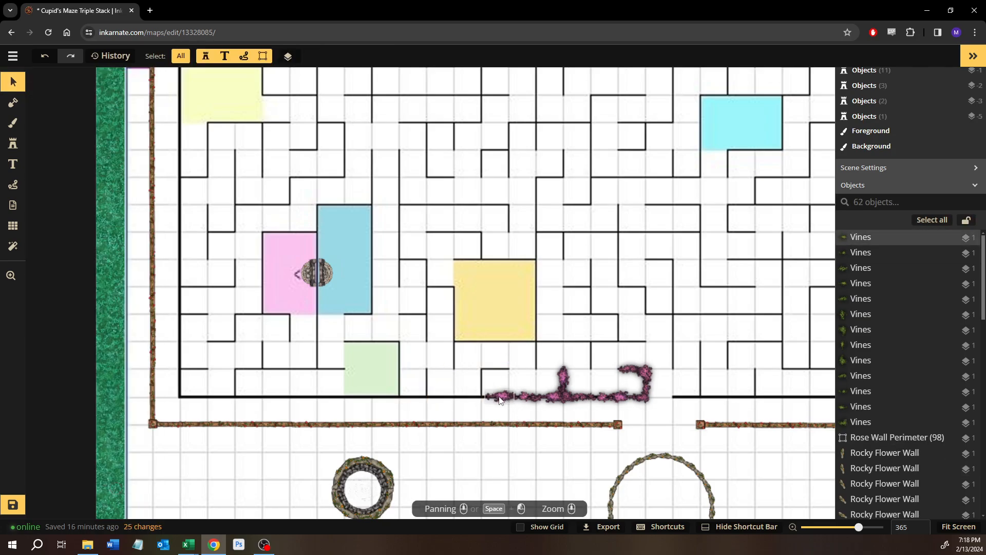
left_click(499, 398)
key("Delete")
key("Delete")
left_click(554, 400)
key("Delete")
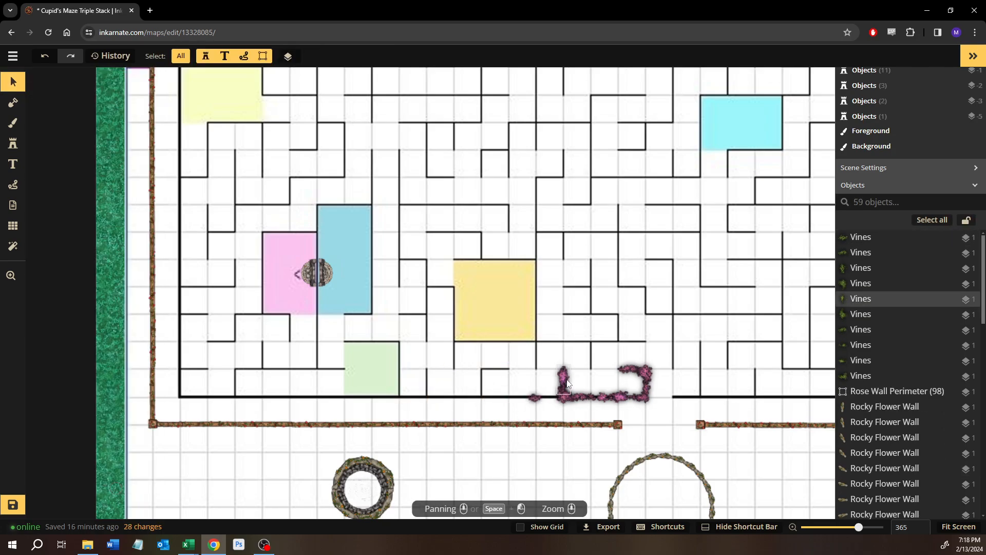
left_click(533, 399)
key("Delete")
left_click(563, 394)
key("Delete")
left_click(563, 393)
key("Delete")
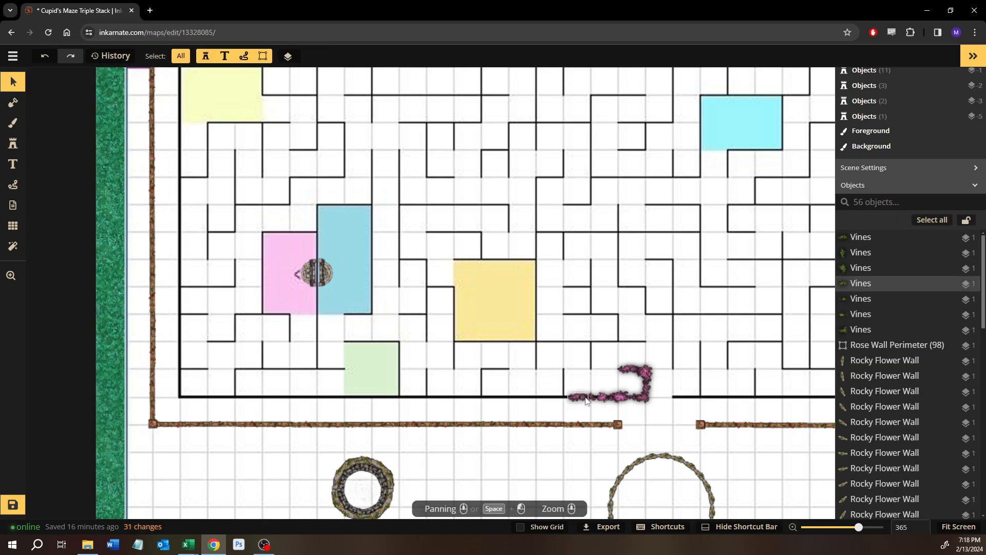
left_click(590, 402)
key("Delete")
left_click(603, 399)
key("Delete")
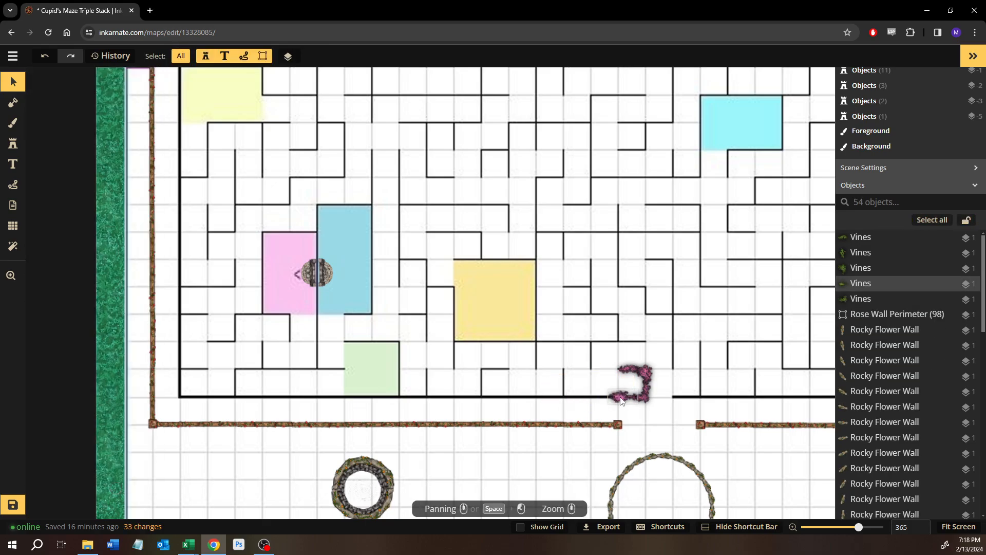
left_click(645, 404)
key("Delete")
left_click(646, 380)
key("Delete")
left_click(645, 374)
key("Delete")
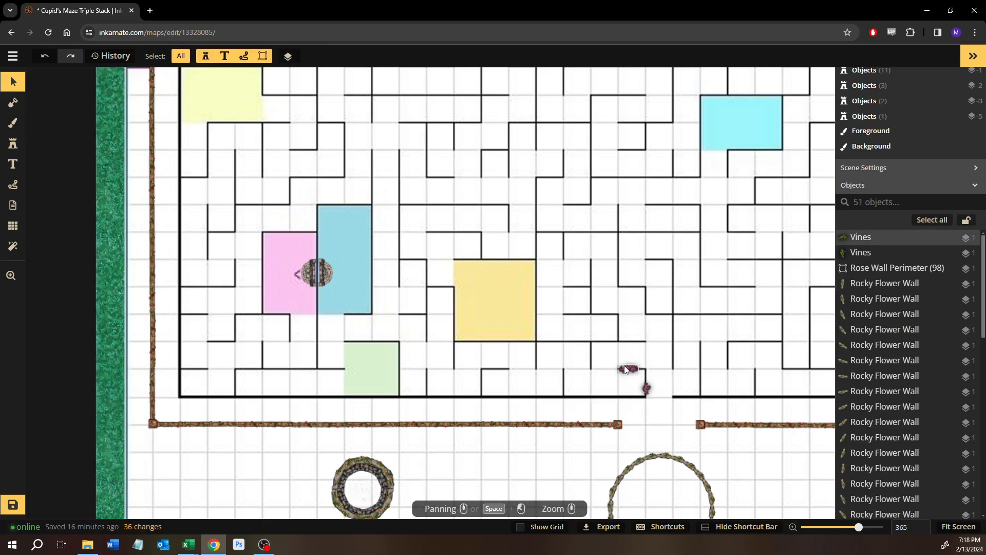
left_click(642, 389)
key("Delete")
left_click(646, 387)
key("Delete")
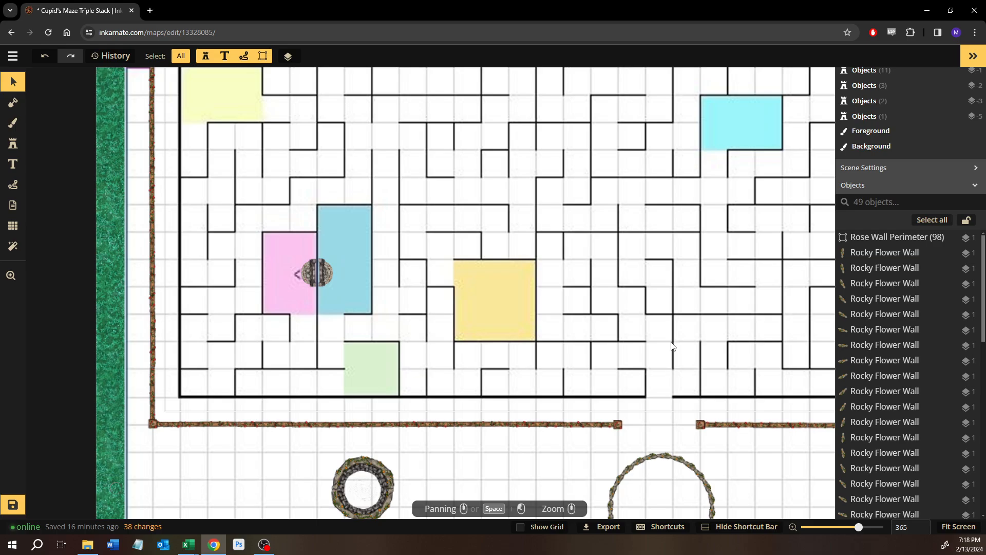
- Select the Hedge Maze Vines group among the scene objects and set its opacity to 1
scroll(672, 345, "down", 5)
scroll(671, 346, "down", 3)
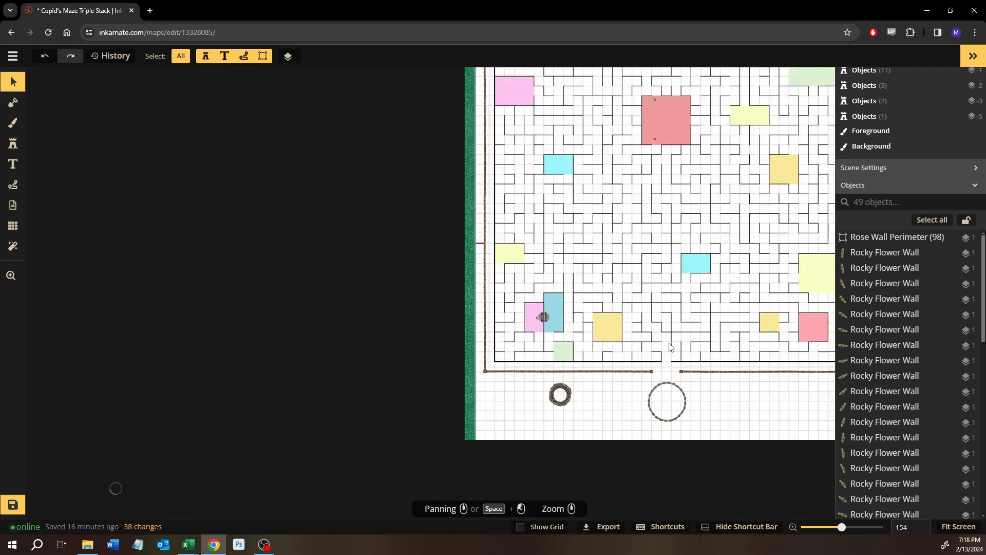
left_click_drag(707, 294, 555, 353)
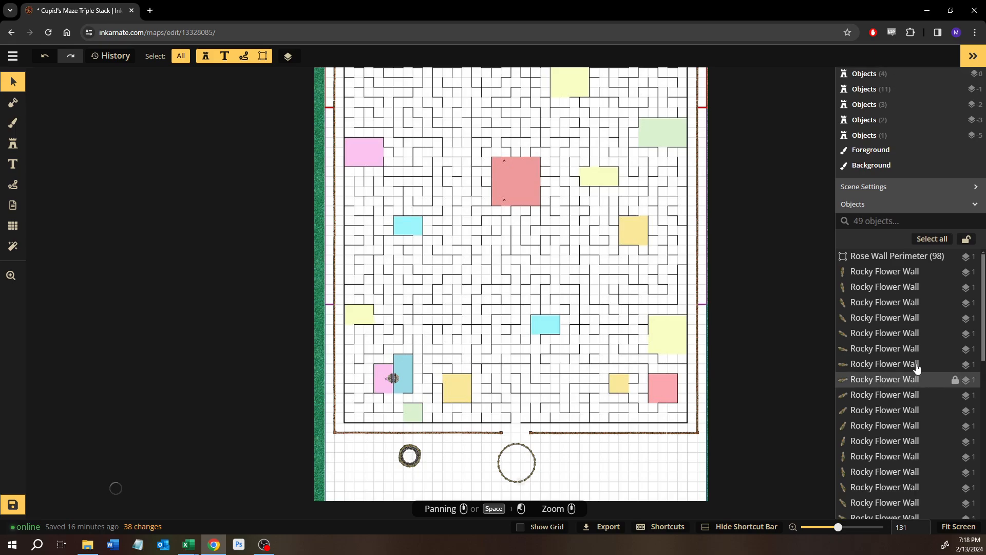
scroll(899, 375, "up", 2)
scroll(763, 368, "down", 1)
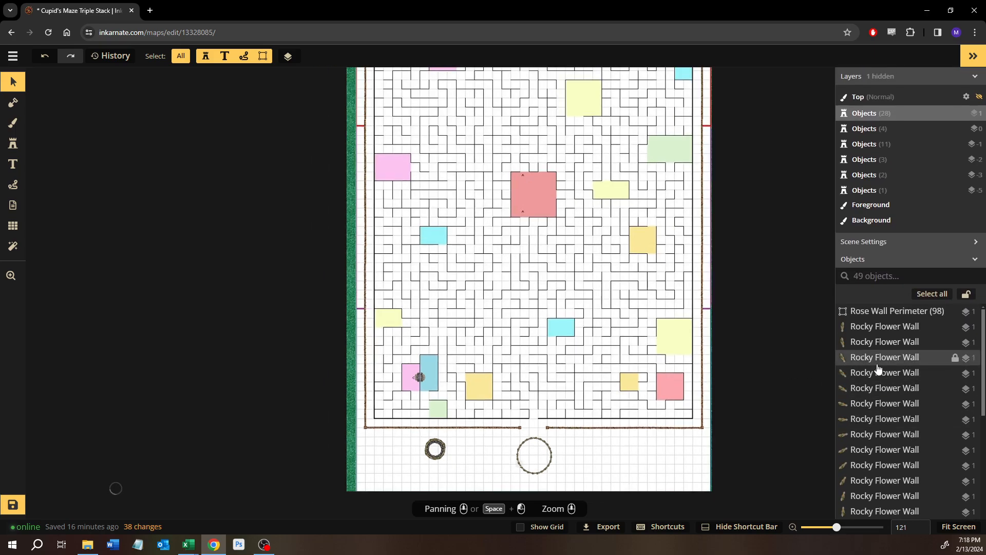
scroll(878, 369, "down", 5)
left_click(881, 389)
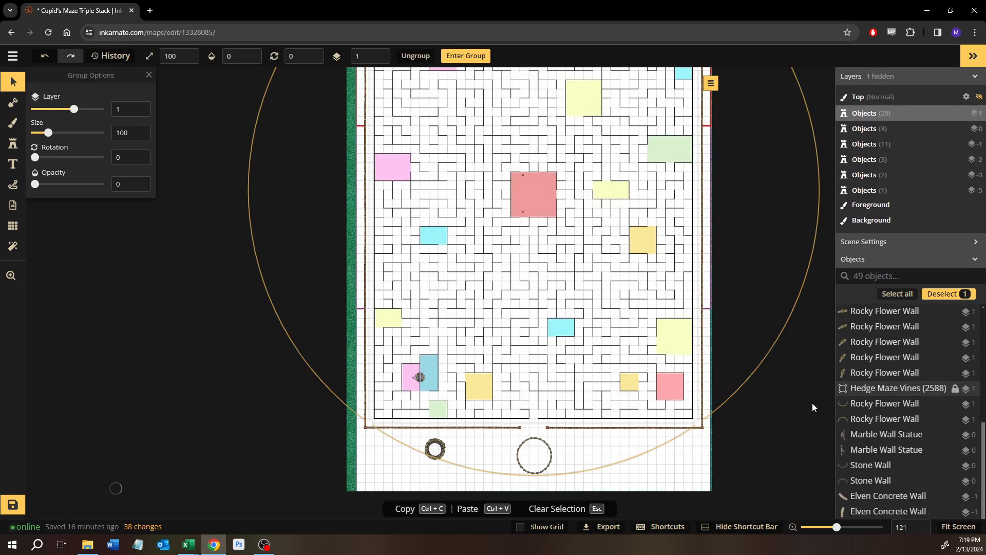
left_click_drag(796, 393, 712, 384)
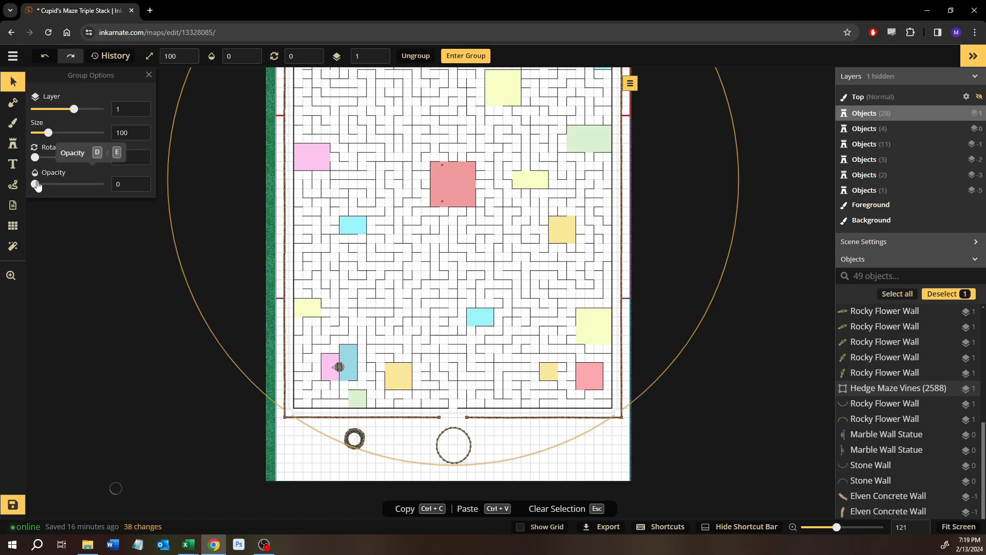
left_click_drag(35, 184, 116, 186)
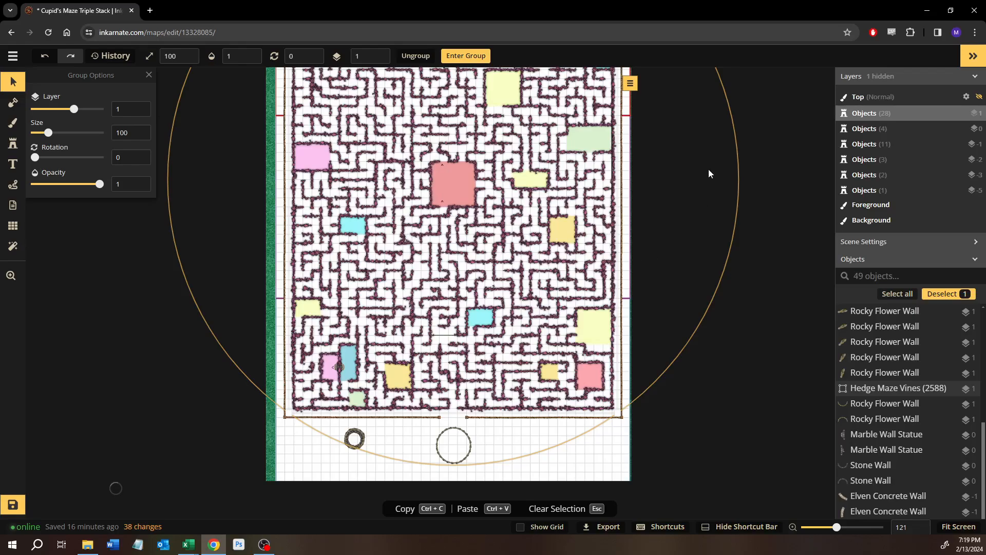
- Hide the Cupid's Maze Overlay so the vine hedges stand directly on the grass
mouse_move(700, 230)
left_mouse_down()
mouse_move(696, 304)
mouse_move(691, 242)
left_mouse_up()
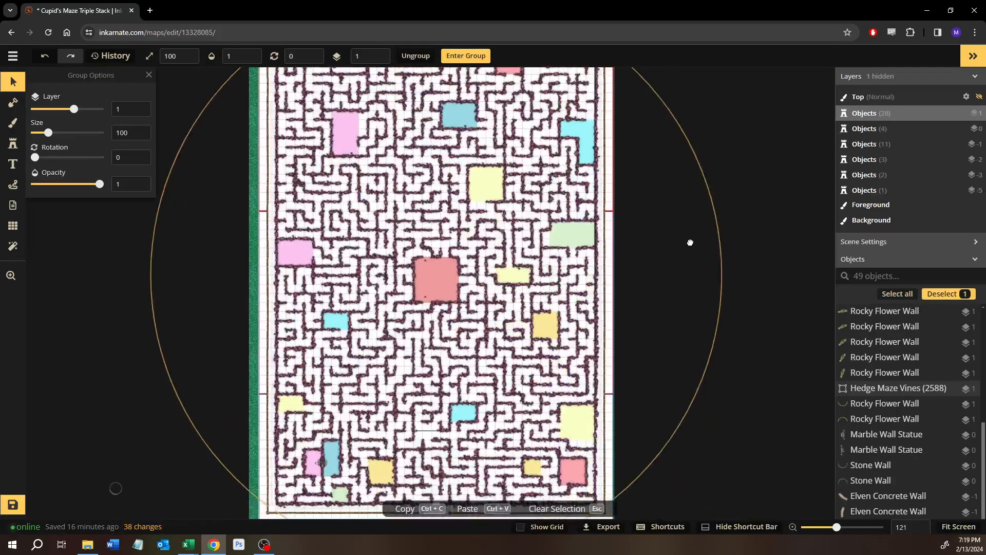
scroll(873, 441, "down", 3)
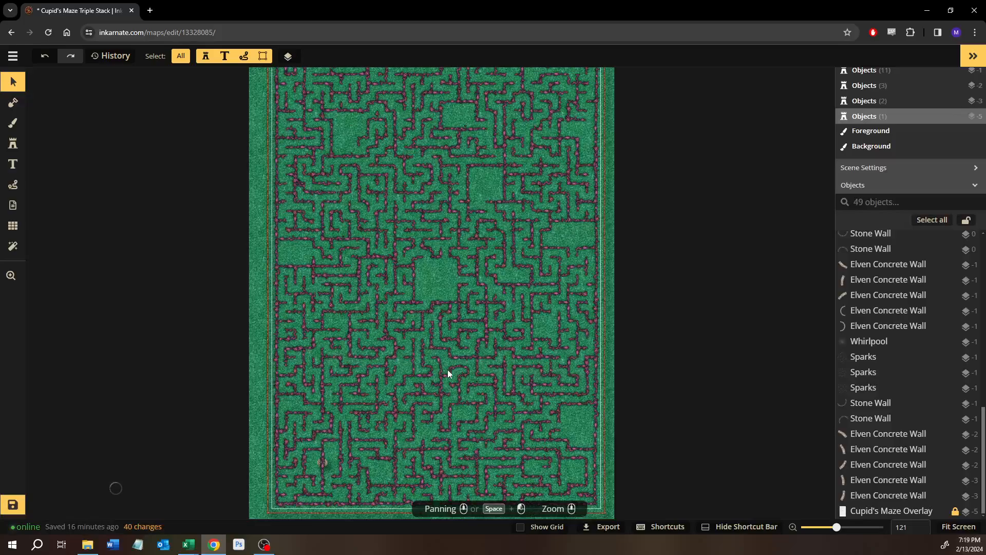
left_click_drag(471, 268, 438, 371)
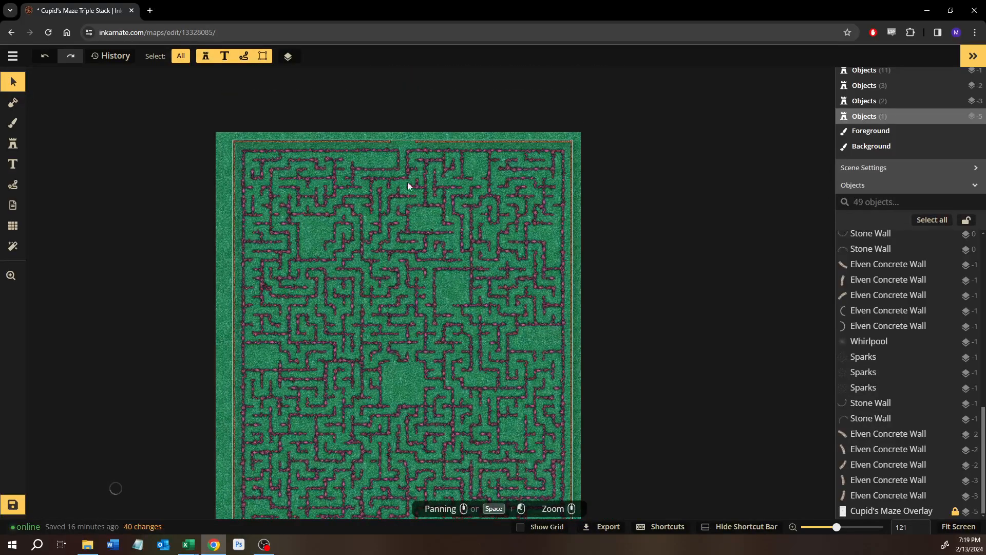
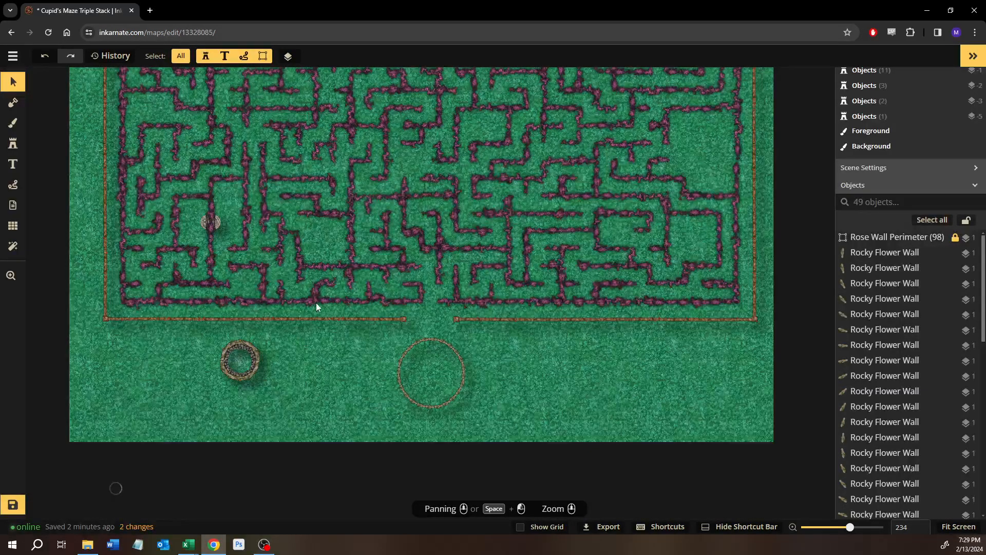
- Examine the complete vine hedge maze on the grass, including its outer walls, open chambers, central clearing and bottom entrance
left_click_drag(277, 100, 344, 217)
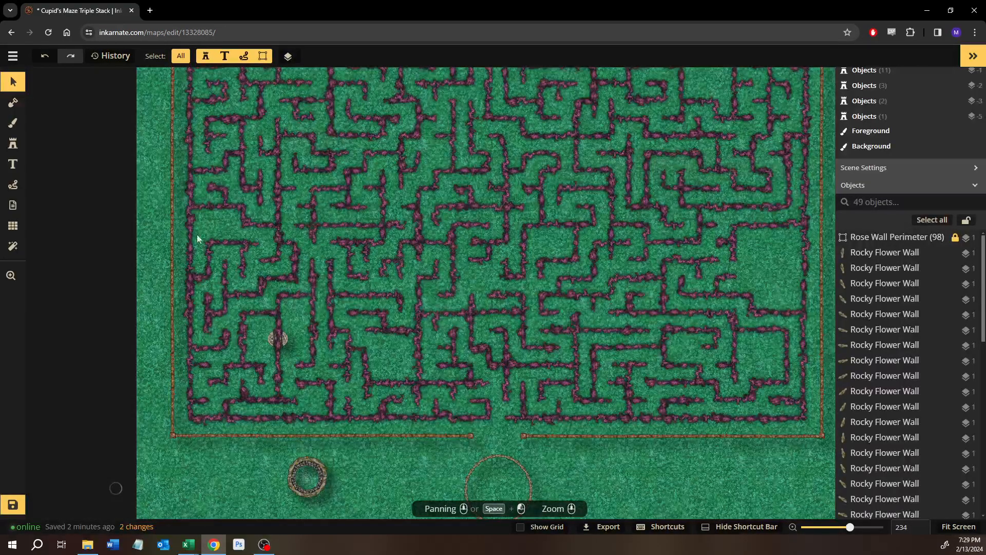
left_click_drag(185, 213, 190, 514)
left_click_drag(220, 229, 258, 511)
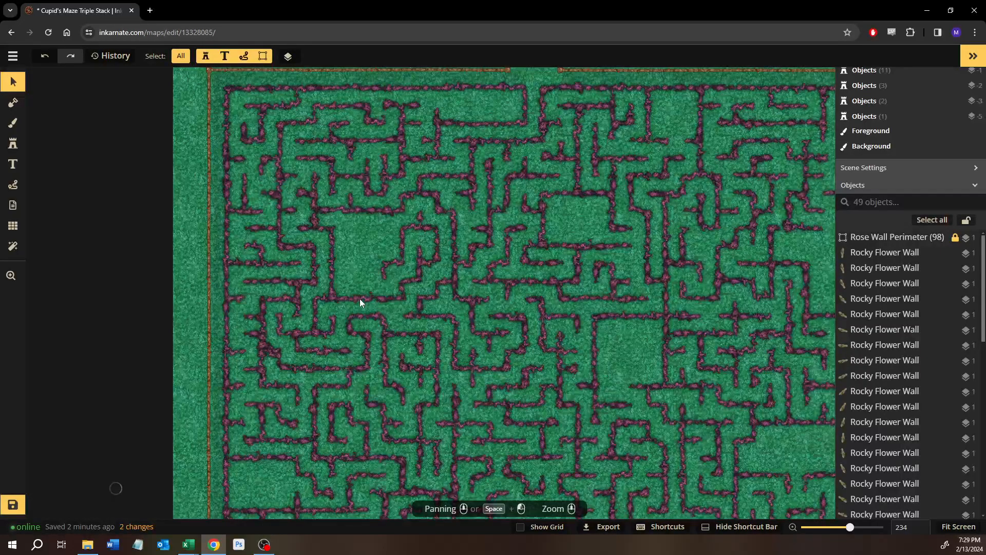
left_click_drag(365, 339, 370, 150)
scroll(344, 229, "up", 2)
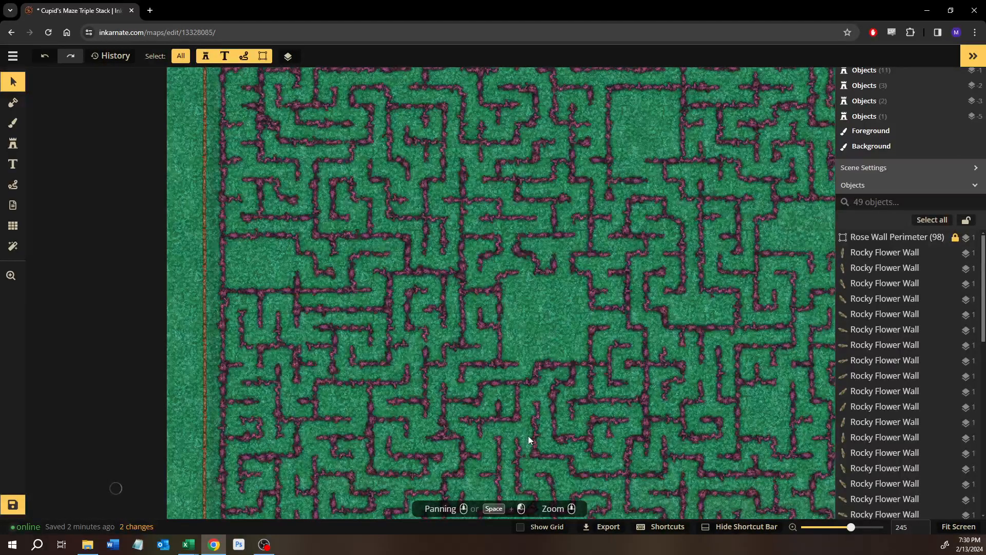
scroll(470, 295, "up", 5)
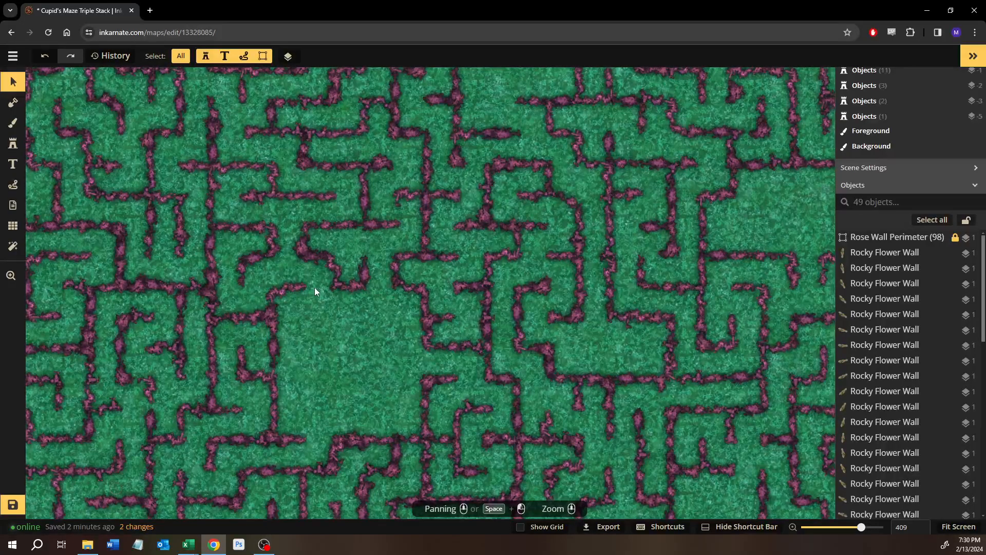
scroll(341, 384, "down", 3)
left_click_drag(338, 384, 464, 125)
scroll(432, 323, "down", 3)
scroll(402, 286, "down", 2)
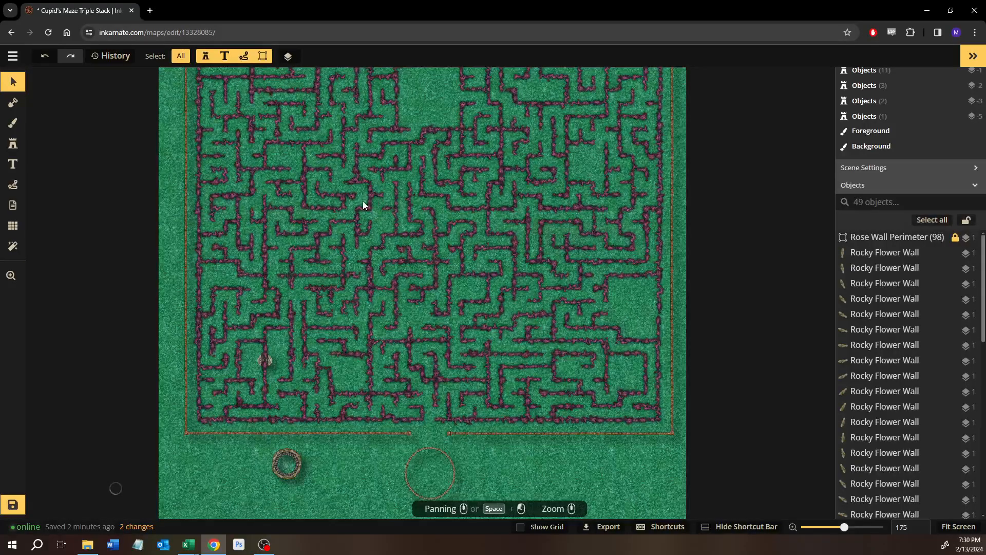
left_click_drag(399, 154, 412, 242)
scroll(413, 245, "up", 4)
scroll(412, 246, "down", 6)
scroll(420, 310, "up", 6)
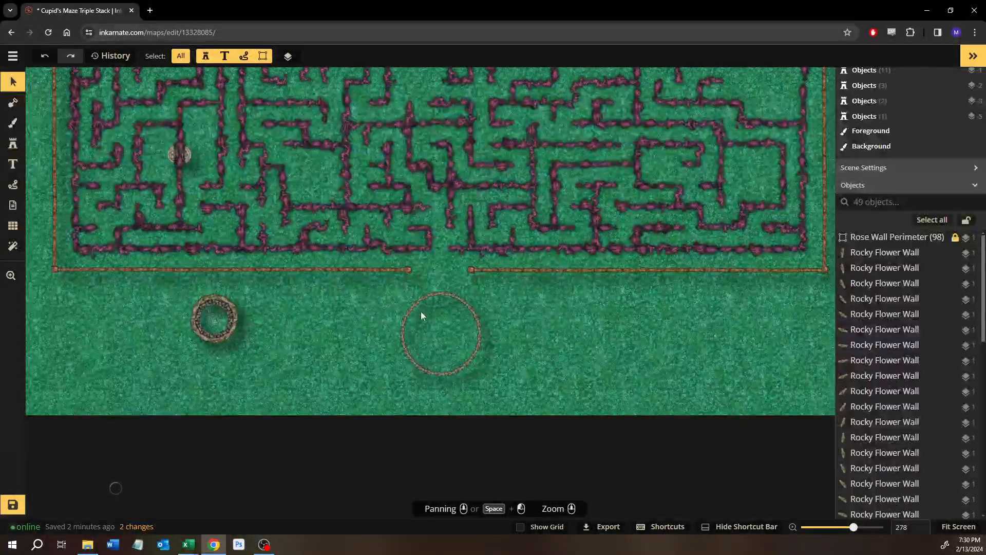
- Select the large Rocky Flower Wall circle outside the entrance, clear that selection, and select the smaller stone well ring beside it for a close look
left_click_drag(394, 286, 491, 387)
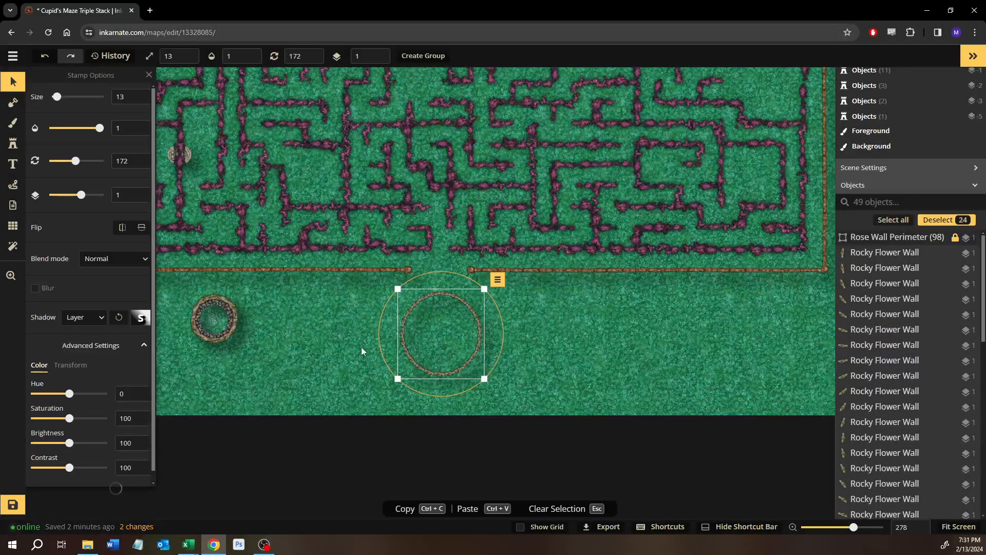
left_click(298, 351)
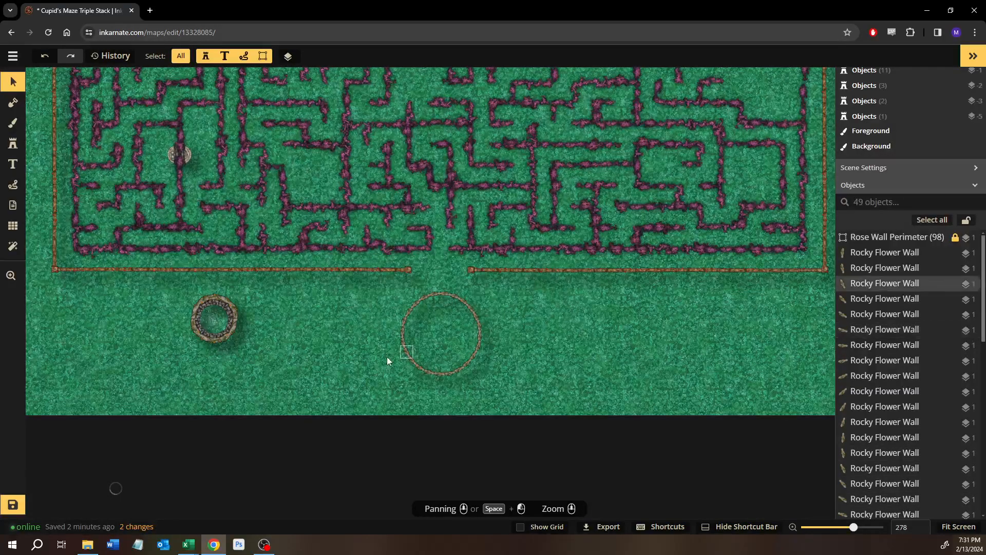
left_click_drag(266, 348, 337, 383)
scroll(337, 384, "up", 10)
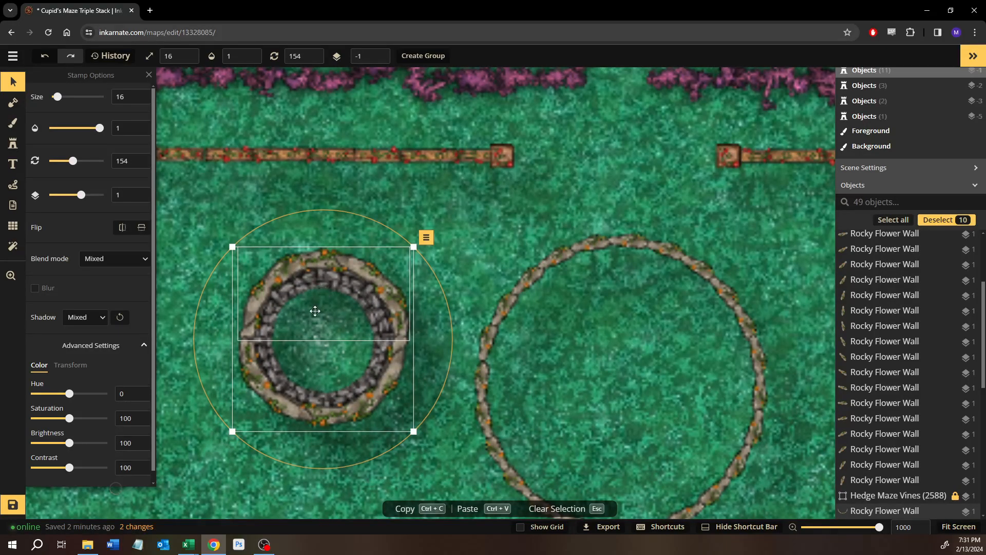
- Move the selected stone well ring from outside the entrance into the open chamber right of centre in the maze's upper half
scroll(315, 311, "down", 2)
scroll(315, 312, "down", 5)
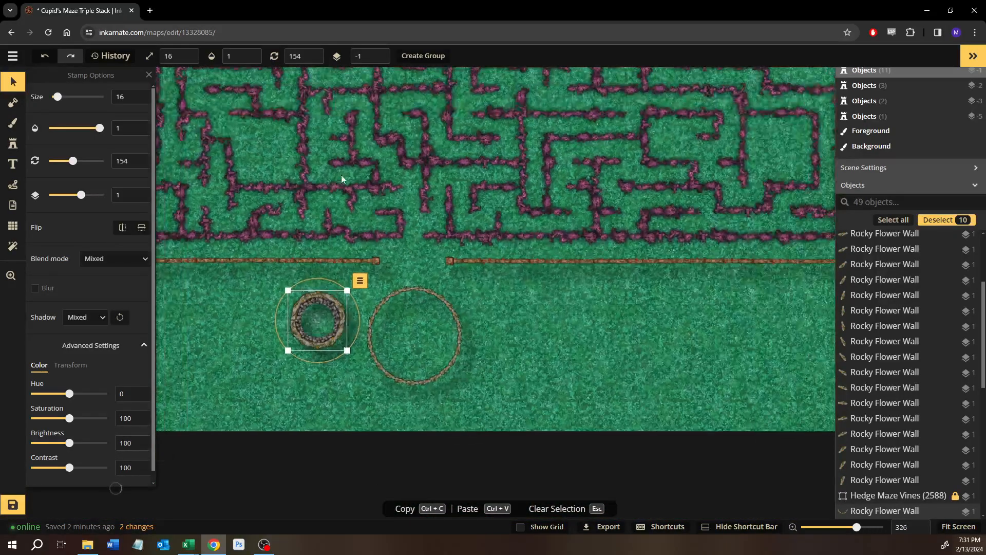
left_click_drag(341, 177, 404, 315)
left_click_drag(410, 262, 415, 156)
scroll(411, 308, "down", 2)
left_click_drag(440, 390, 545, 107)
left_click_drag(554, 185, 546, 401)
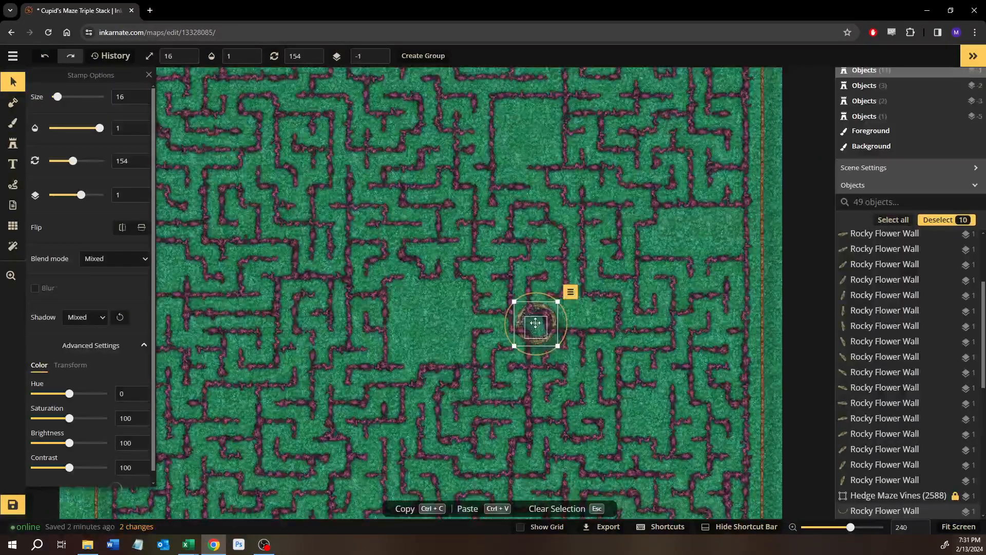
left_click_drag(538, 303, 522, 126)
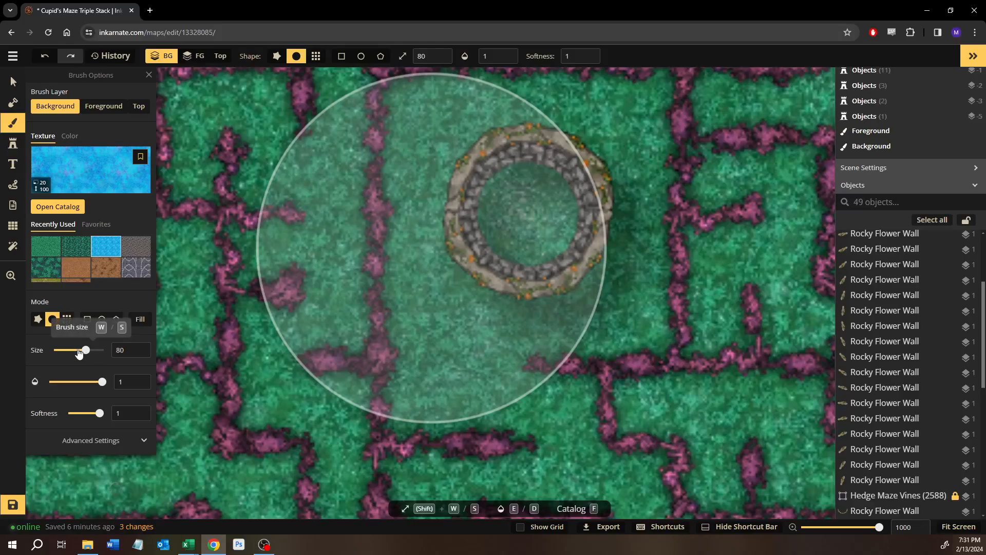
- Try painting the blue water texture on the background inside the well with a size 28 brush, and undo it
left_click_drag(85, 353, 72, 355)
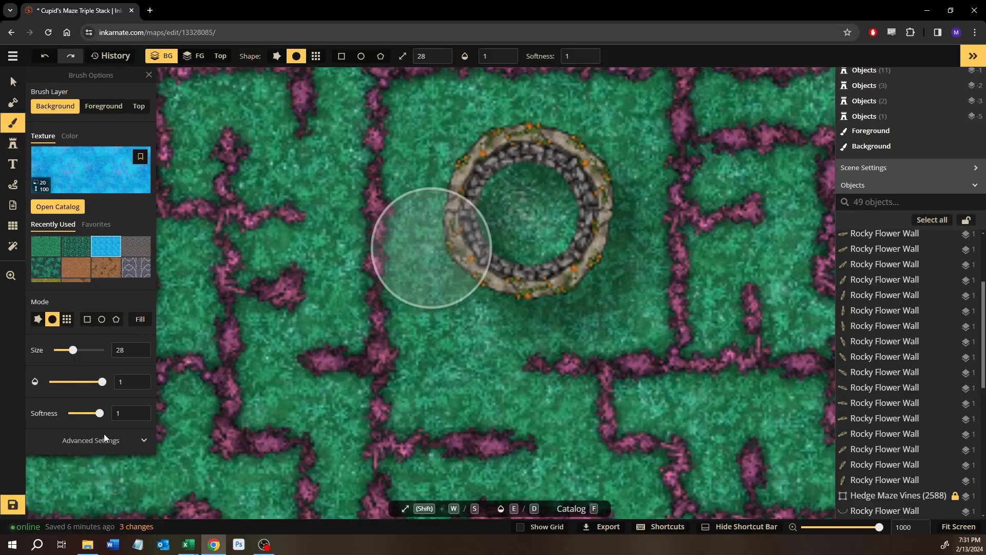
left_click(104, 435)
scroll(106, 386, "down", 2)
left_click(121, 393)
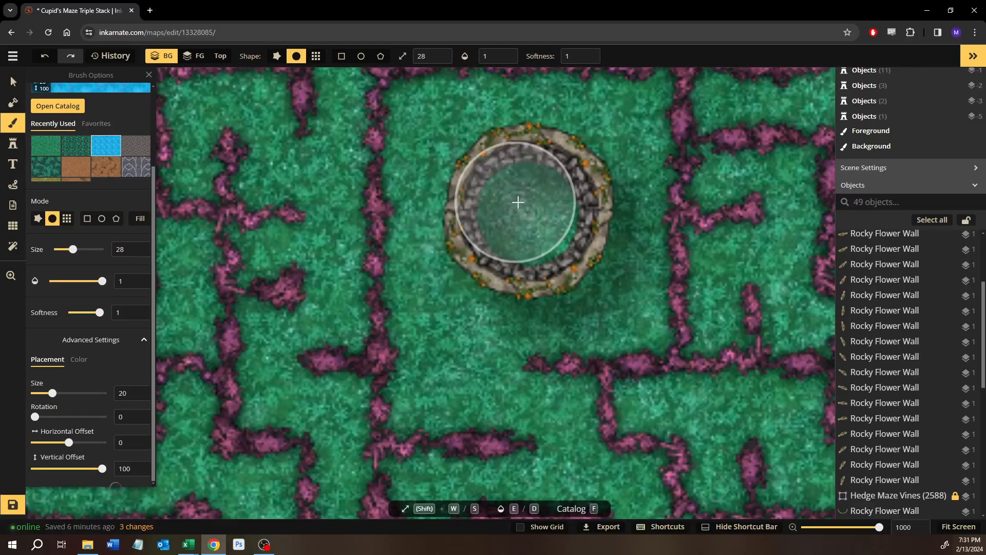
left_click(524, 219)
mouse_move(525, 219)
left_mouse_down()
mouse_move(503, 224)
mouse_move(529, 233)
left_mouse_up()
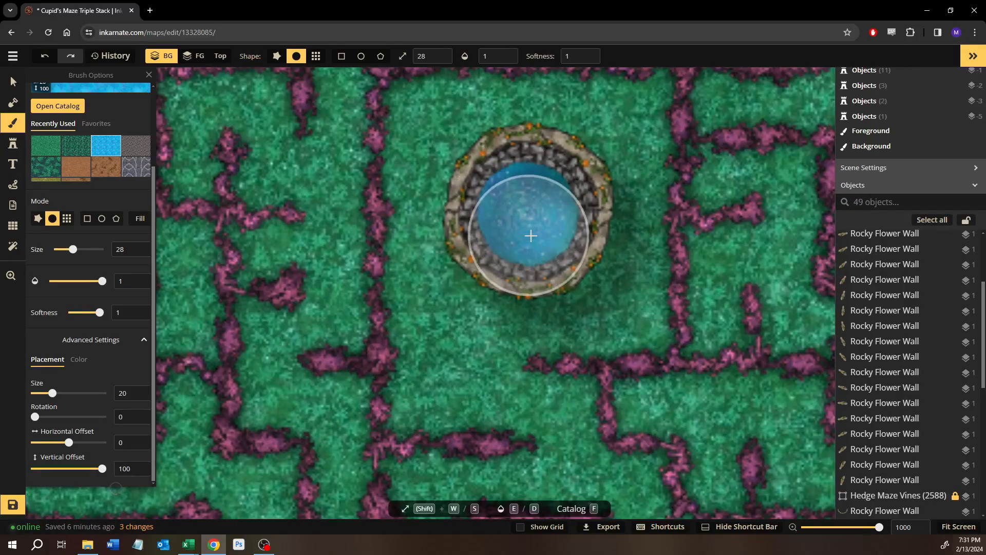
key("ctrl+z")
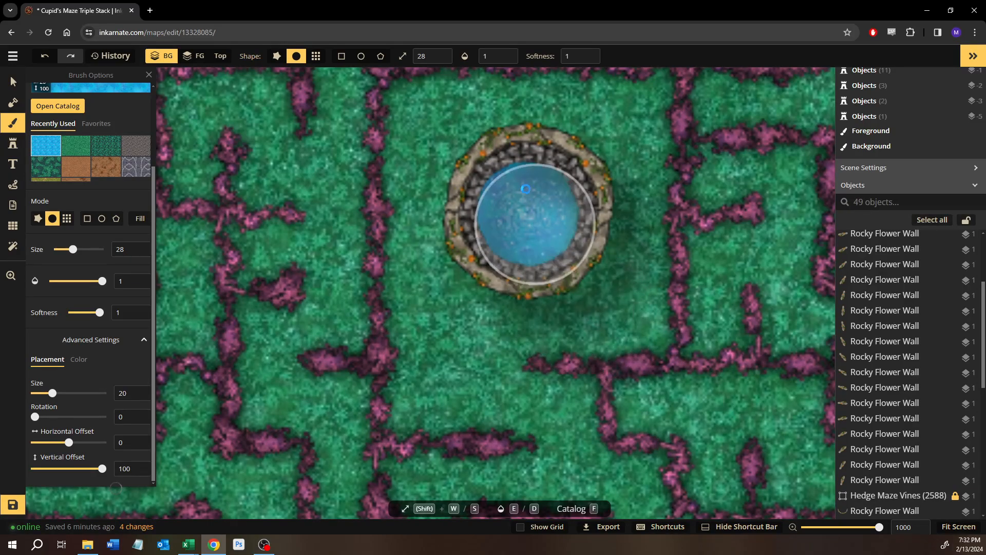
- Try painting the grey stone texture on the background inside the well at 0.5 opacity with a small brush, and undo it
left_click(136, 146)
left_click_drag(102, 281, 84, 282)
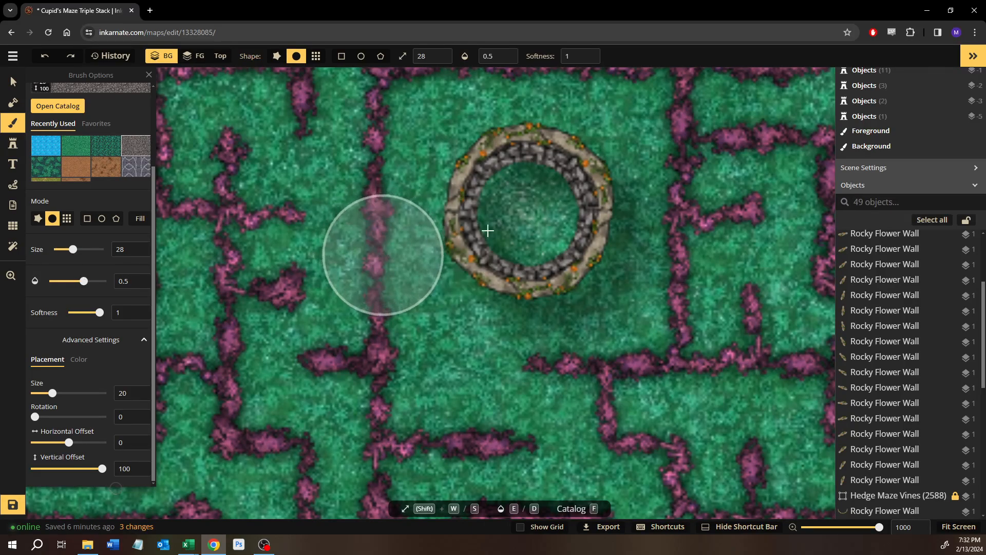
key("s")
key("s")
key("s")
key("s")
key("s")
key("s")
key("s")
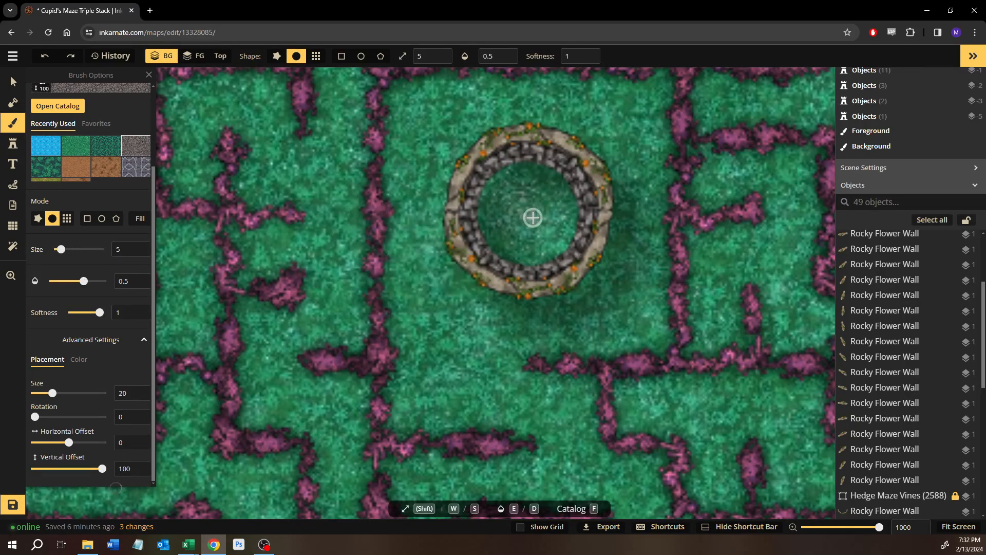
left_click_drag(541, 206, 499, 284)
mouse_move(466, 251)
left_mouse_down()
mouse_move(448, 282)
mouse_move(454, 314)
mouse_move(446, 262)
mouse_move(468, 241)
mouse_move(497, 253)
mouse_move(468, 249)
mouse_move(443, 279)
mouse_move(473, 330)
mouse_move(506, 332)
mouse_move(512, 260)
mouse_move(485, 257)
mouse_move(463, 323)
mouse_move(501, 266)
mouse_move(483, 318)
mouse_move(477, 273)
mouse_move(491, 311)
mouse_move(528, 275)
mouse_move(519, 267)
mouse_move(505, 335)
mouse_move(454, 313)
mouse_move(449, 275)
left_mouse_up()
key("ctrl+z")
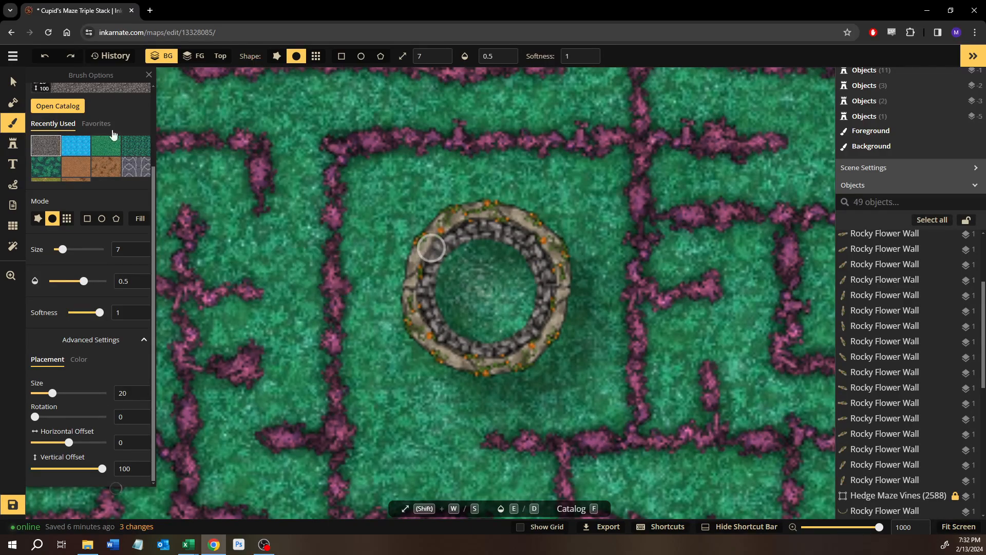
- Add foreground mask across the entire maze map, using the rough mask brush enlarged to size 200
left_click(13, 83)
scroll(375, 370, "down", 5)
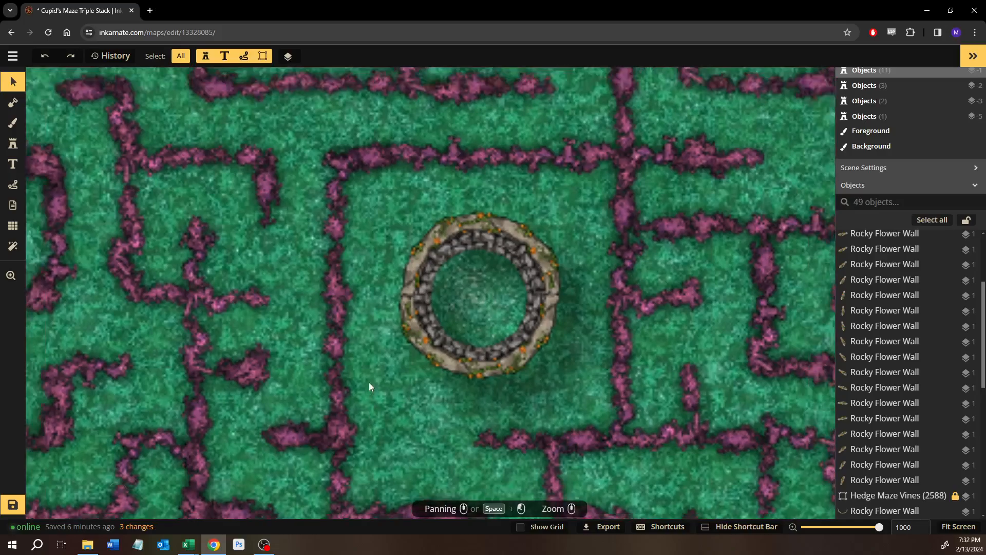
scroll(386, 335, "down", 6)
left_click_drag(326, 286, 469, 304)
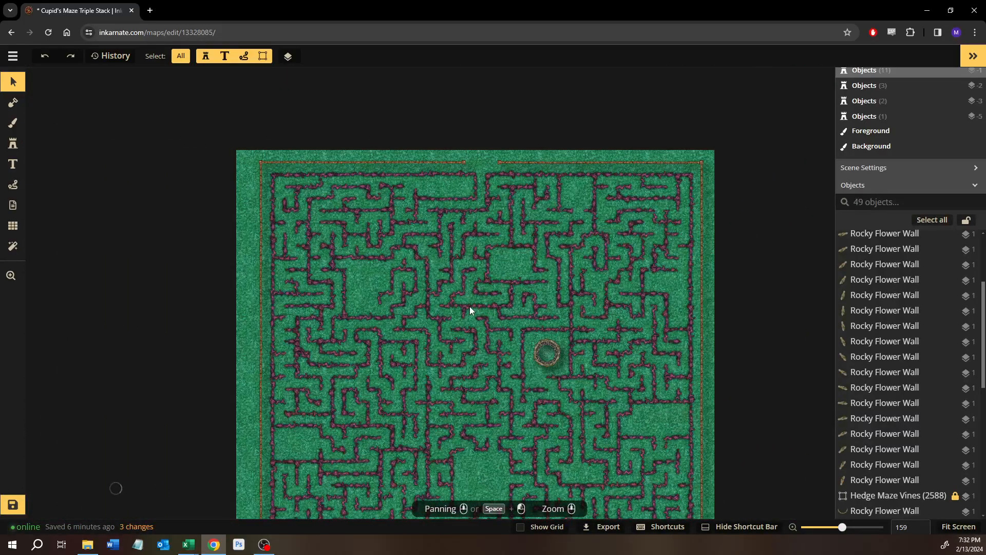
key("b")
scroll(249, 376, "up", 6)
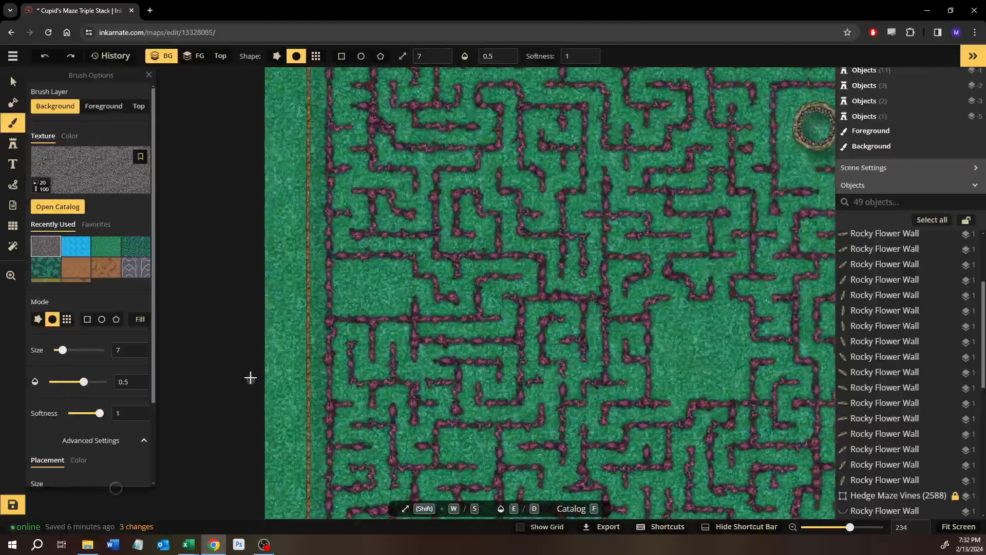
scroll(251, 378, "up", 2)
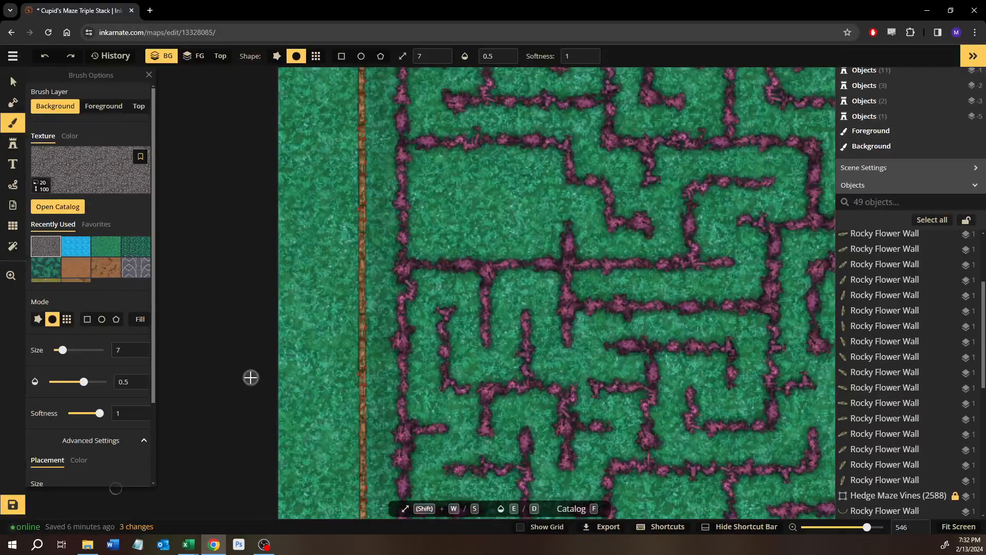
left_click(13, 102)
scroll(332, 258, "down", 13)
key("shift+w")
key("shift+w")
key("shift+w")
key("shift+w")
key("shift+w")
key("shift+w")
key("shift+w")
key("shift+w")
key("shift+w")
key("shift+w")
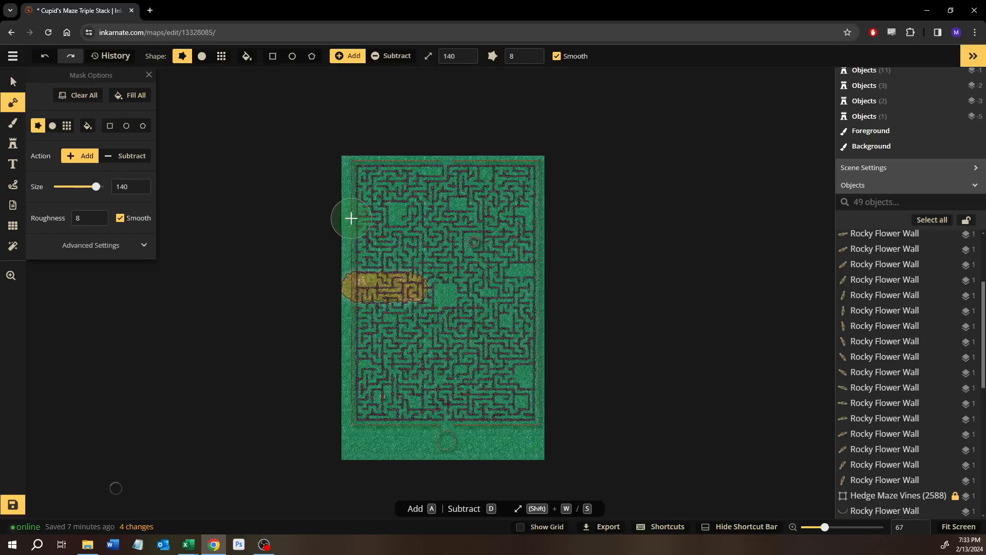
mouse_move(352, 220)
left_mouse_down()
mouse_move(381, 163)
mouse_move(488, 193)
mouse_move(431, 214)
left_mouse_up()
mouse_move(366, 263)
left_mouse_down()
mouse_move(348, 282)
mouse_move(436, 266)
mouse_move(456, 236)
mouse_move(339, 241)
left_mouse_up()
left_click_drag(399, 287, 423, 463)
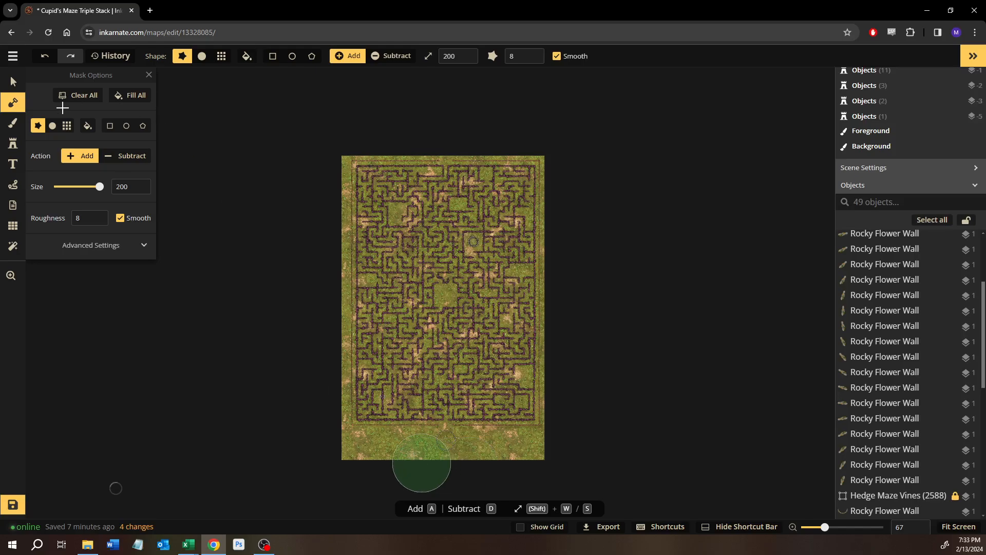
- Paint the whole foreground with the green grass texture, using brush size 200 and opacity 1
left_click(9, 129)
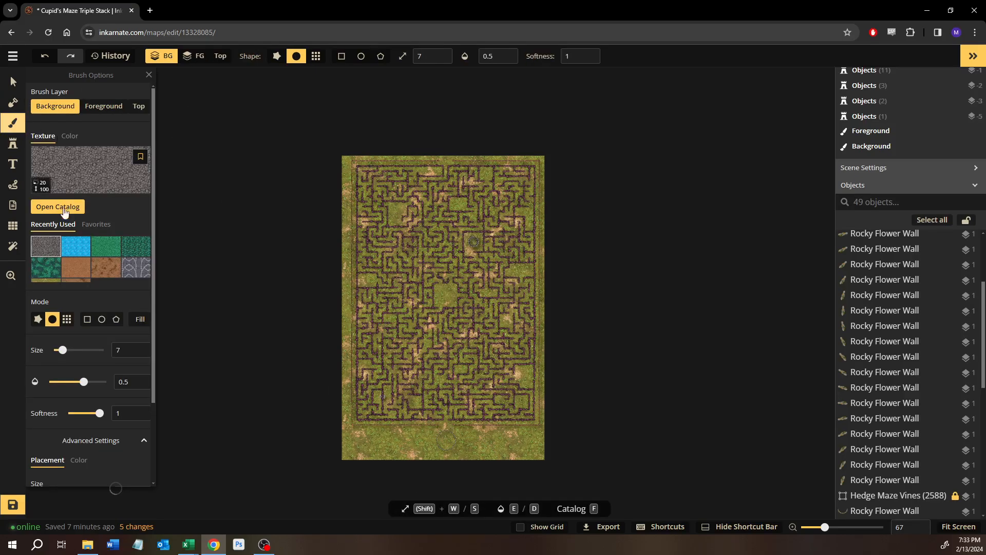
left_click(108, 249)
key("shift+w")
key("shift+w")
key("shift+w")
key("shift+w")
key("shift+w")
key("shift+w")
key("shift+w")
key("shift+w")
key("shift+w")
key("shift+w")
key("shift+w")
key("shift+w")
key("shift+w")
key("shift+w")
key("shift+w")
key("shift+w")
key("shift+w")
key("shift+w")
key("shift+w")
key("shift+w")
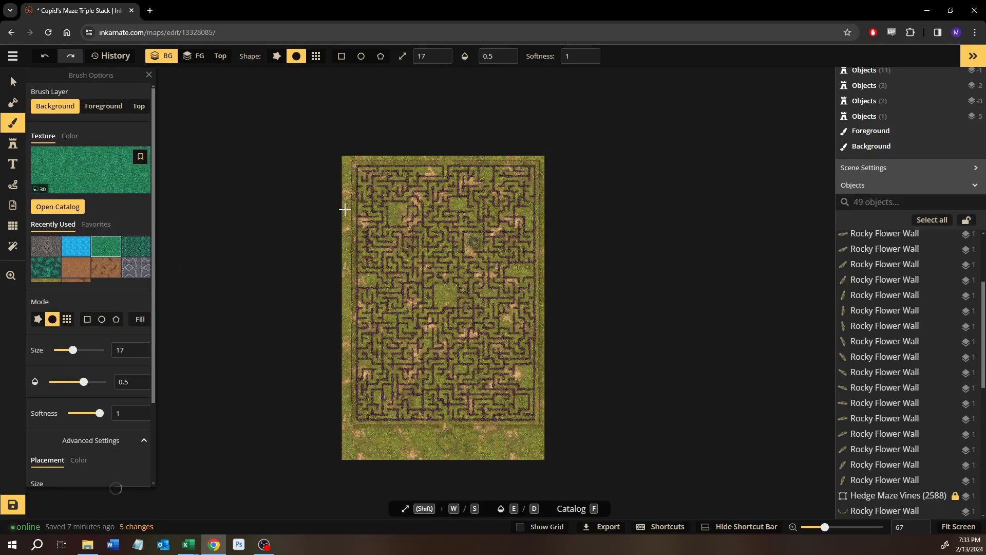
left_click_drag(95, 382, 105, 383)
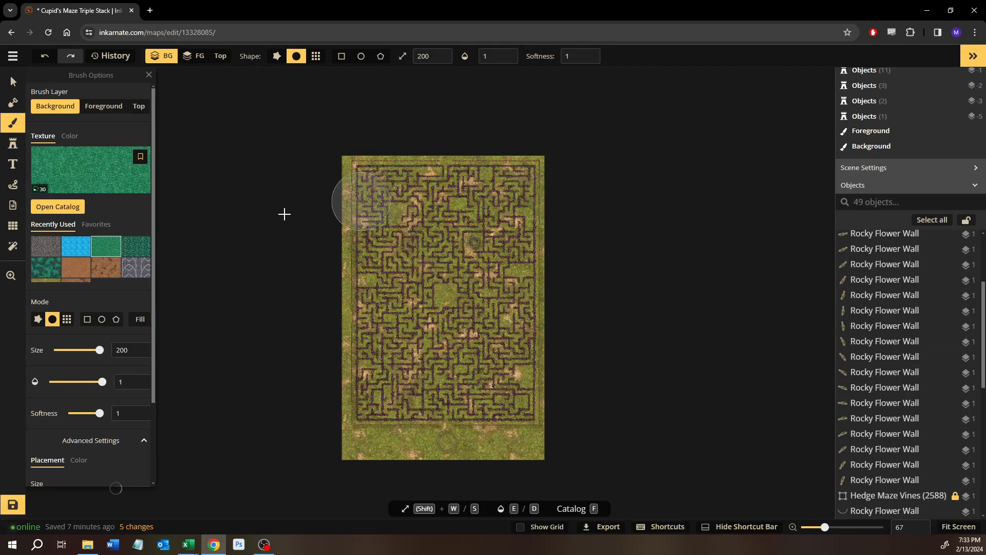
left_click(431, 248)
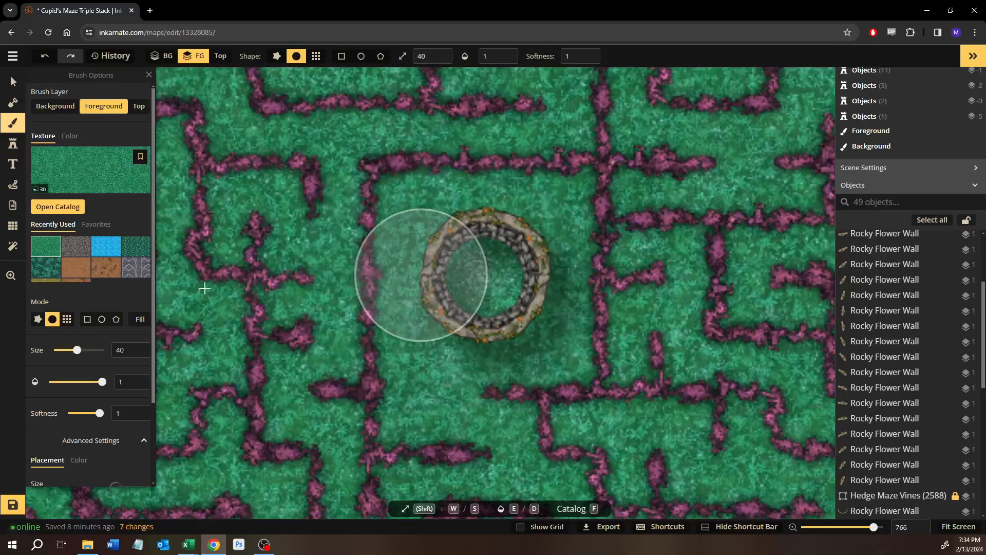
- Paint the grey stone texture on the foreground inside the well, using brush size 11 and opacity 0.4
left_click(76, 247)
left_click_drag(101, 382, 79, 385)
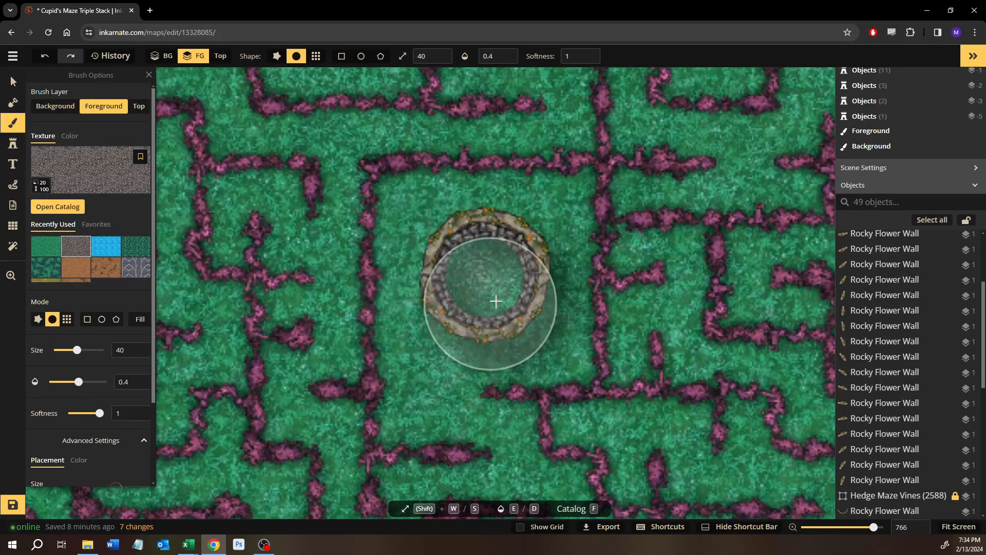
scroll(495, 301, "up", 3)
key("w")
key("w")
key("s")
key("s")
key("s")
key("s")
key("s")
key("s")
key("w")
key("w")
key("s")
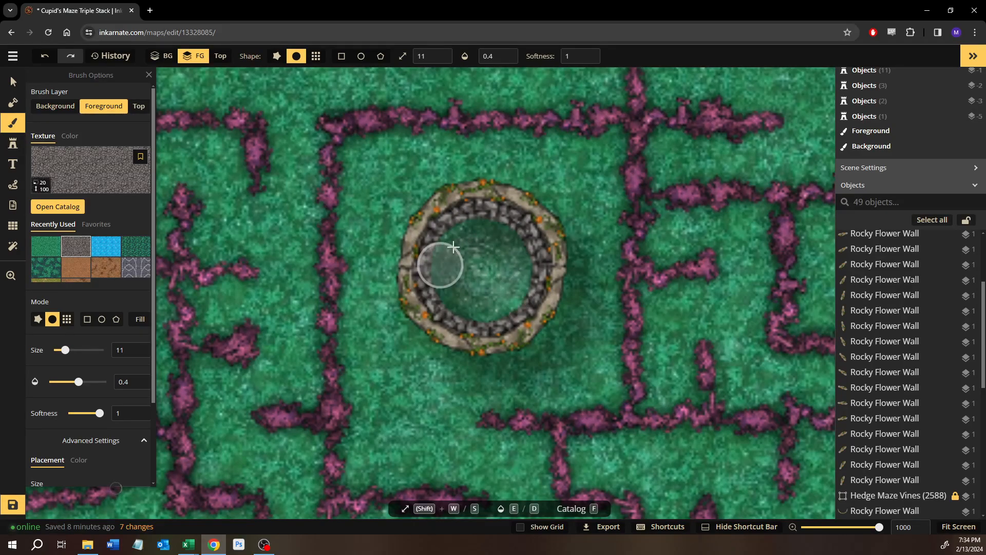
mouse_move(437, 261)
left_mouse_down()
mouse_move(507, 254)
mouse_move(517, 288)
mouse_move(486, 301)
mouse_move(438, 272)
mouse_move(490, 245)
mouse_move(475, 294)
mouse_move(497, 307)
mouse_move(517, 269)
mouse_move(475, 233)
mouse_move(435, 264)
mouse_move(445, 304)
mouse_move(506, 306)
mouse_move(511, 257)
mouse_move(473, 228)
mouse_move(435, 251)
mouse_move(446, 295)
mouse_move(475, 310)
mouse_move(463, 307)
mouse_move(443, 245)
mouse_move(485, 224)
mouse_move(515, 245)
mouse_move(520, 279)
mouse_move(451, 302)
left_mouse_up()
mouse_move(497, 232)
left_mouse_down()
mouse_move(447, 238)
mouse_move(445, 285)
mouse_move(467, 312)
mouse_move(510, 289)
mouse_move(490, 254)
mouse_move(466, 280)
left_mouse_up()
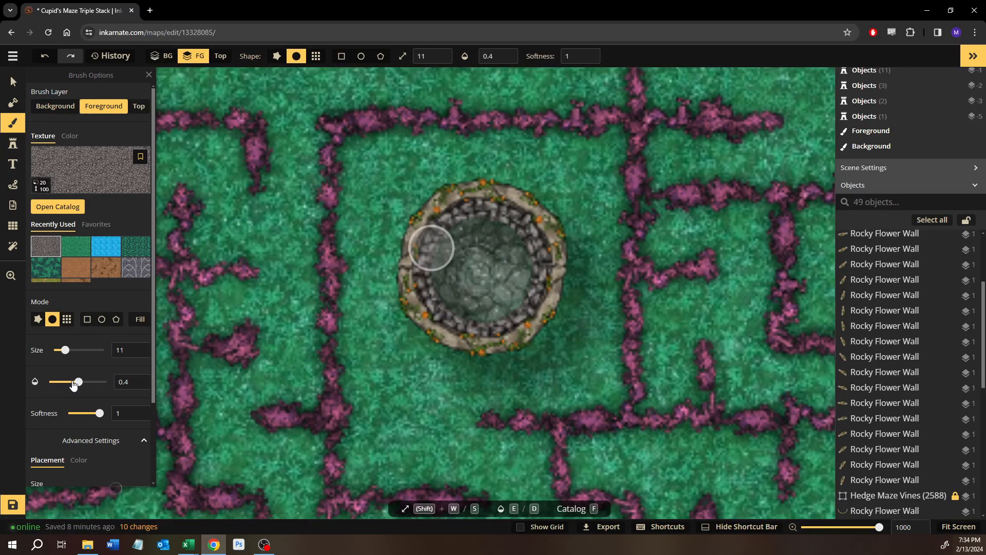
- Paint the blue water texture over the stone inside the well at brush size 11 and opacity 0.4
scroll(75, 374, "down", 2)
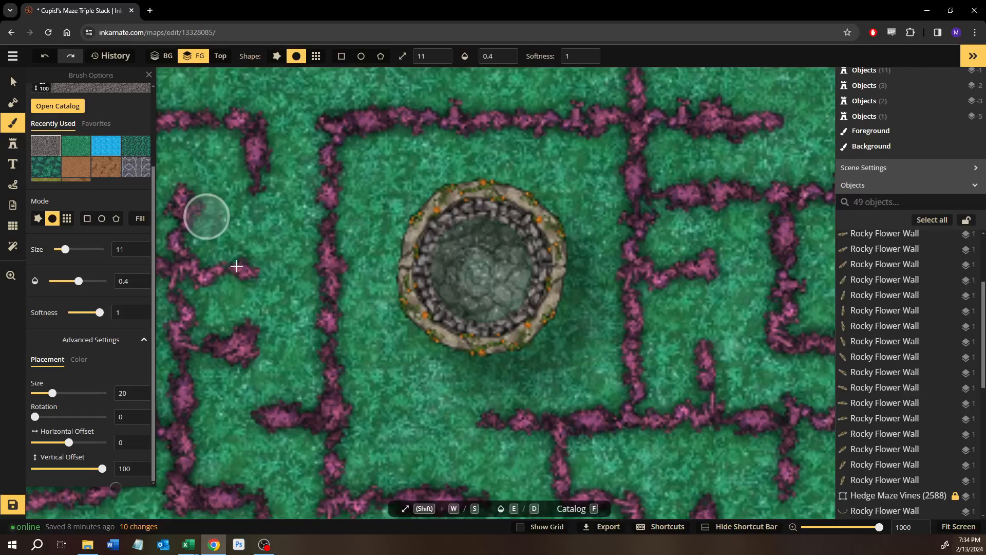
left_click(106, 145)
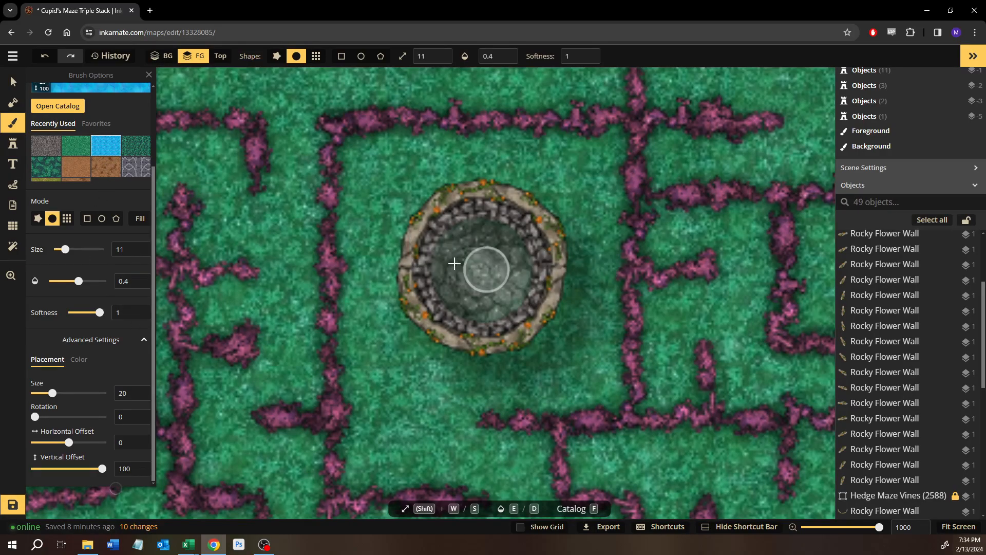
mouse_move(441, 260)
left_mouse_down()
mouse_move(467, 306)
mouse_move(499, 308)
mouse_move(521, 282)
mouse_move(516, 253)
mouse_move(478, 237)
mouse_move(452, 256)
mouse_move(477, 284)
mouse_move(511, 278)
mouse_move(485, 258)
mouse_move(466, 271)
mouse_move(477, 290)
mouse_move(501, 289)
mouse_move(509, 261)
mouse_move(501, 242)
mouse_move(460, 225)
mouse_move(448, 236)
mouse_move(444, 284)
mouse_move(491, 304)
mouse_move(517, 287)
mouse_move(516, 261)
mouse_move(477, 229)
left_mouse_up()
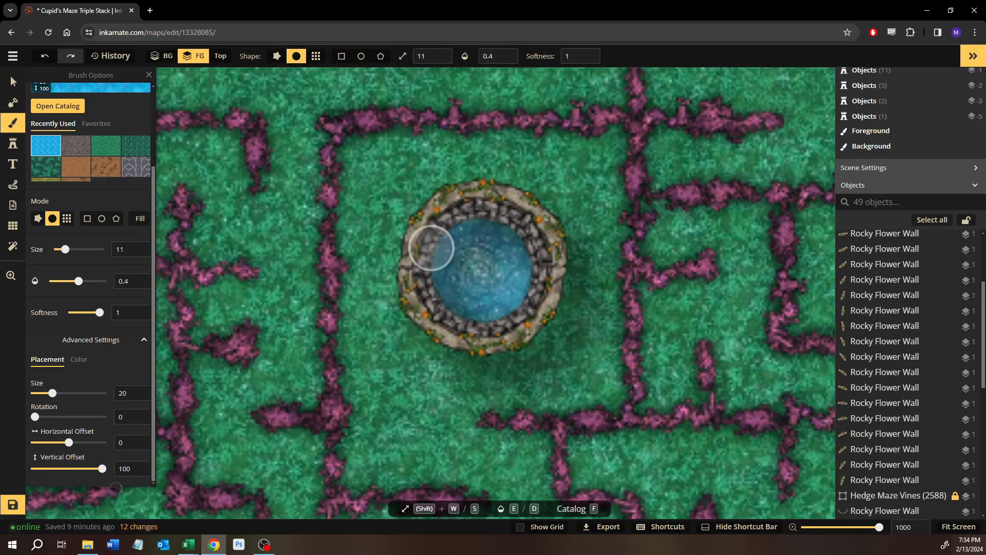
- Try flattening the small stamp inside the well's water to the background, and undo it
left_click(13, 82)
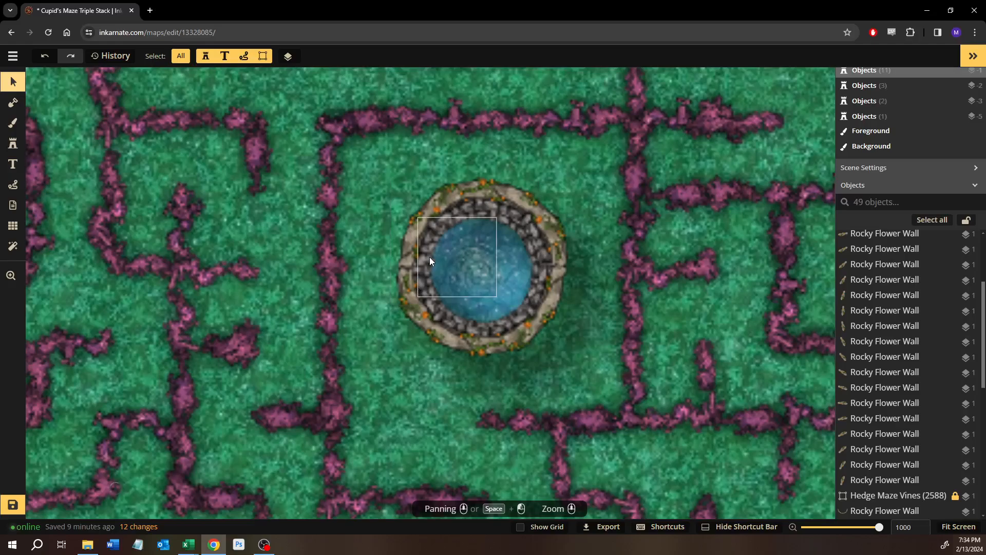
right_click(430, 258)
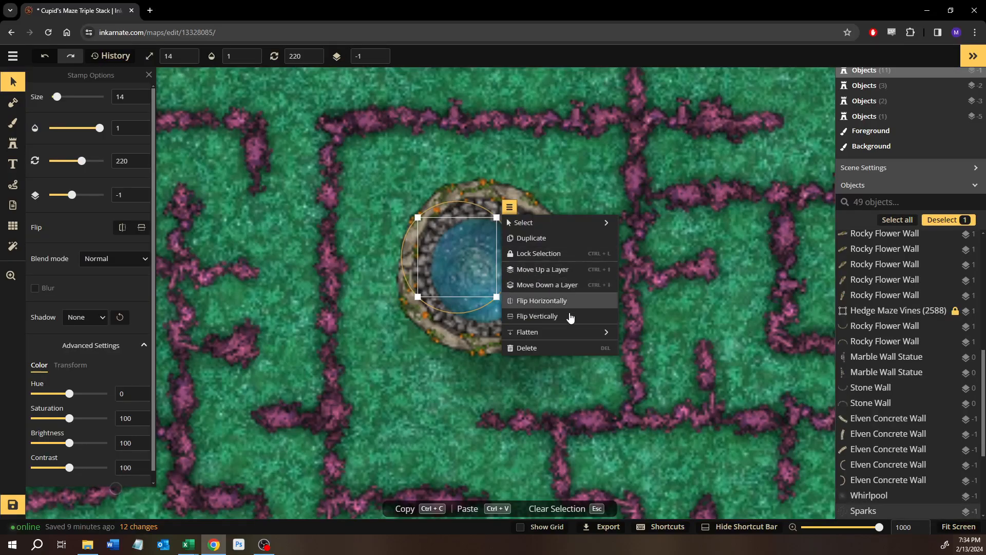
mouse_move(553, 229)
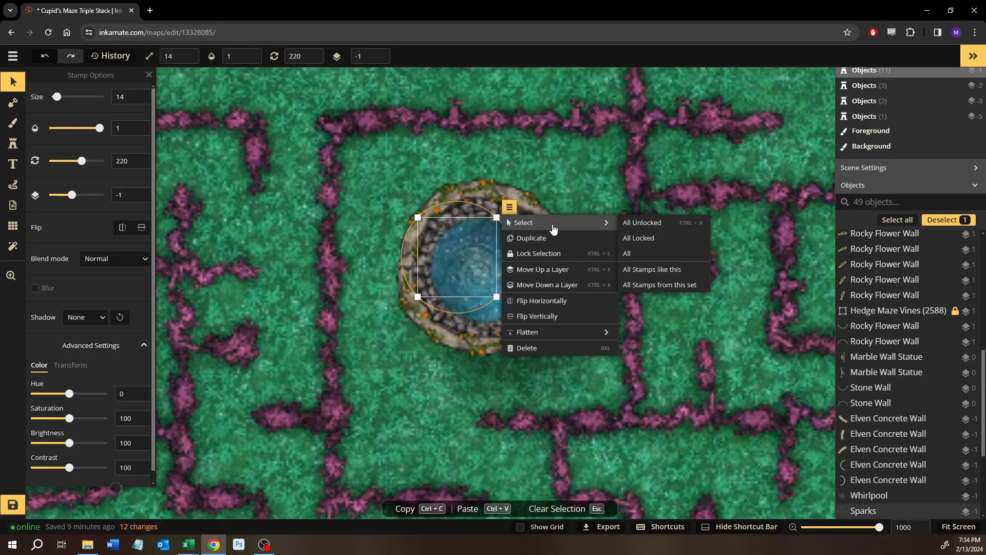
mouse_move(552, 333)
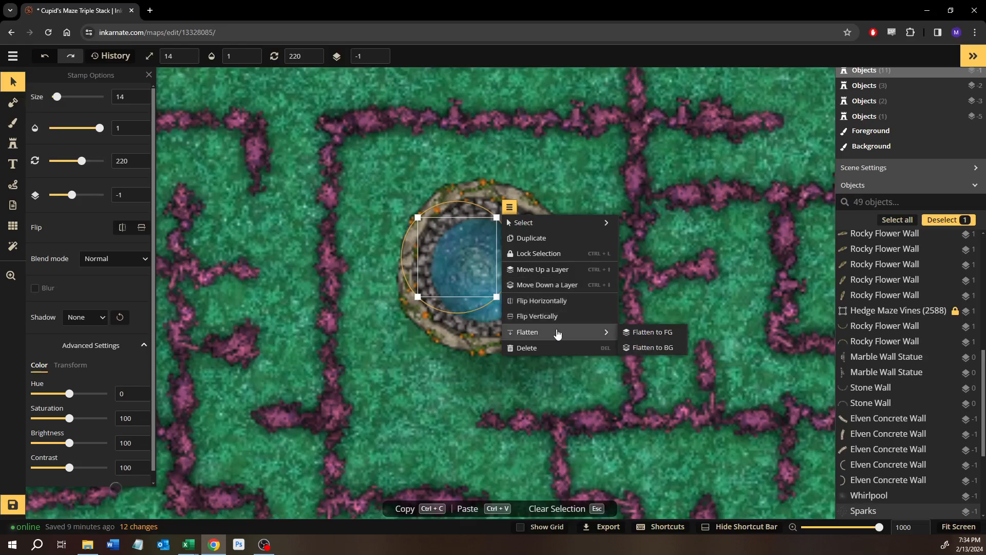
left_click(656, 349)
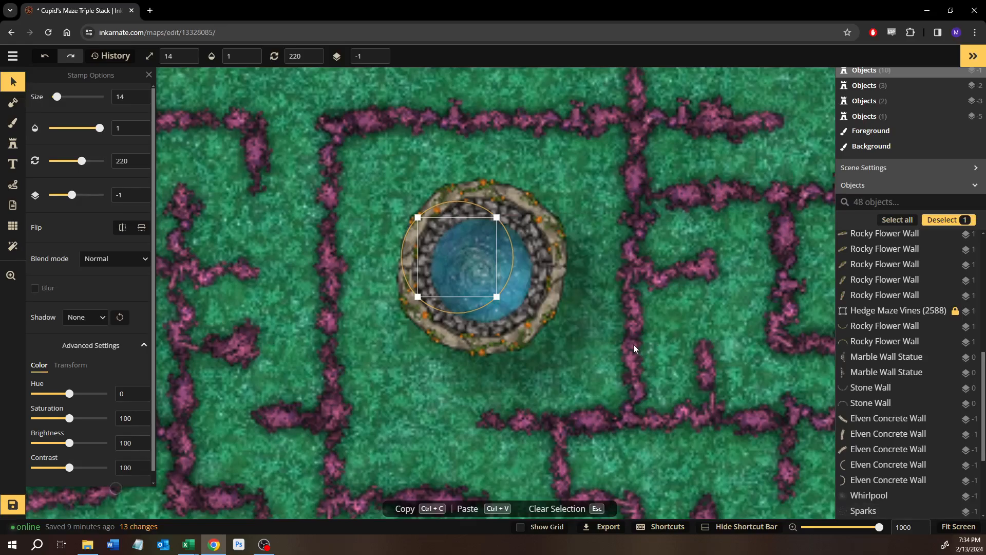
key("ctrl+z")
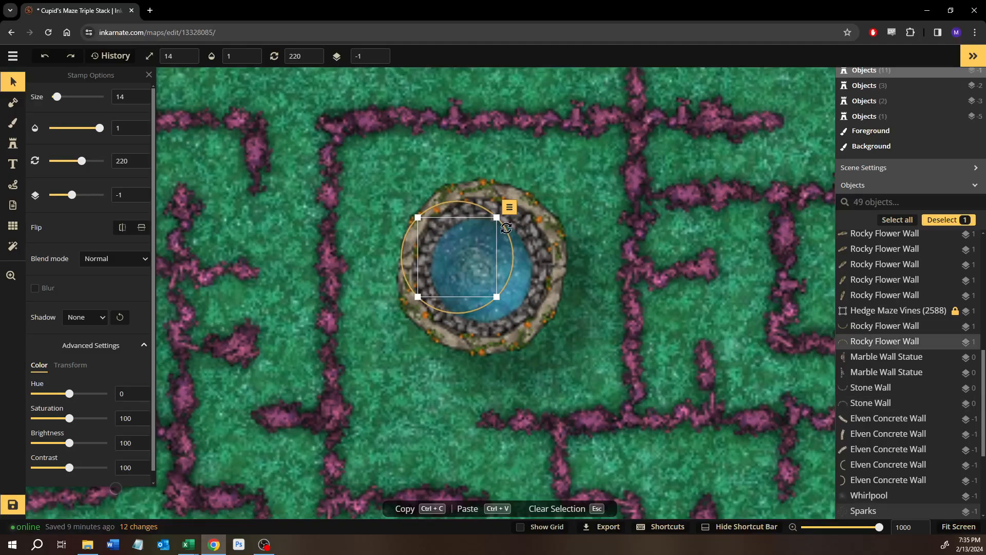
- Try moving the well's lower Rocky Flower Wall and Stone Wall stamps downward together, and undo it
left_click(884, 356)
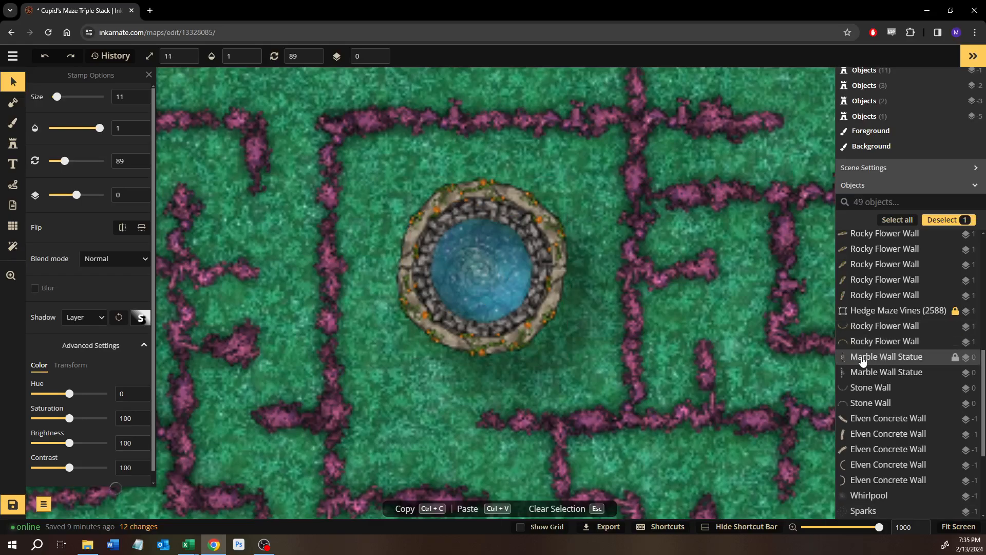
left_click(528, 291)
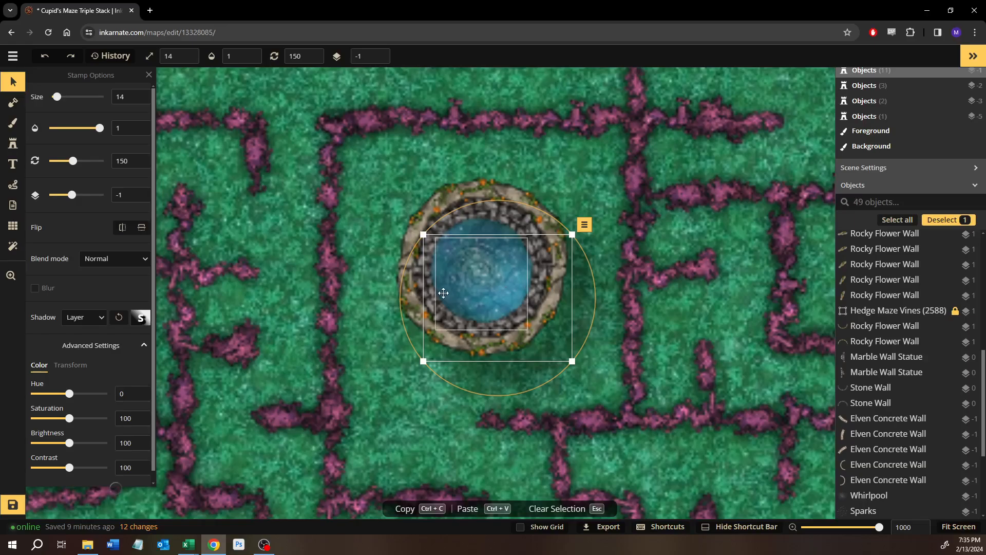
key("shift")
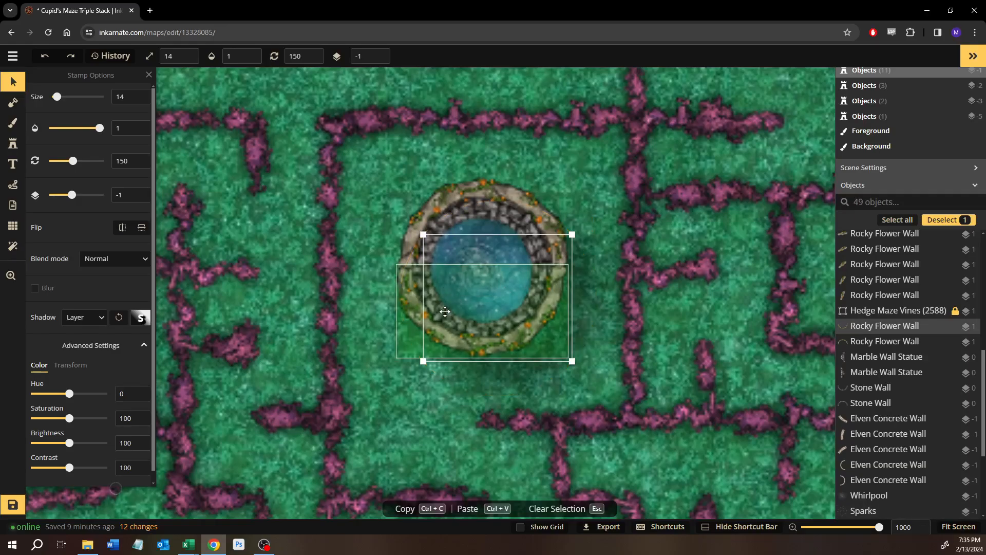
left_click(445, 311, "shift")
left_click_drag(457, 347, 448, 425)
key("ctrl+z")
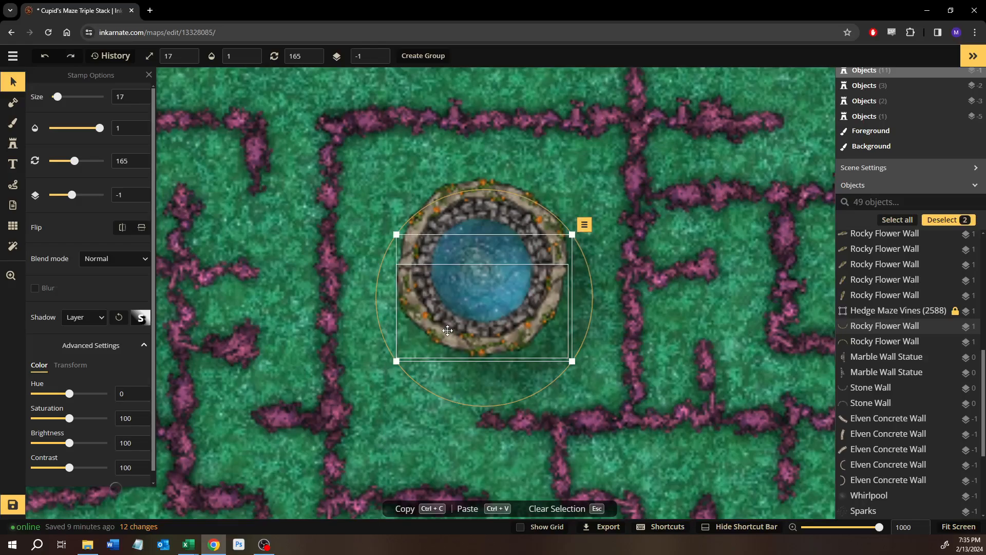
- Move the layer 0 Stone Wall ring together with its Sparks stamps off the well to the chamber's lower-left corner
left_click(443, 293)
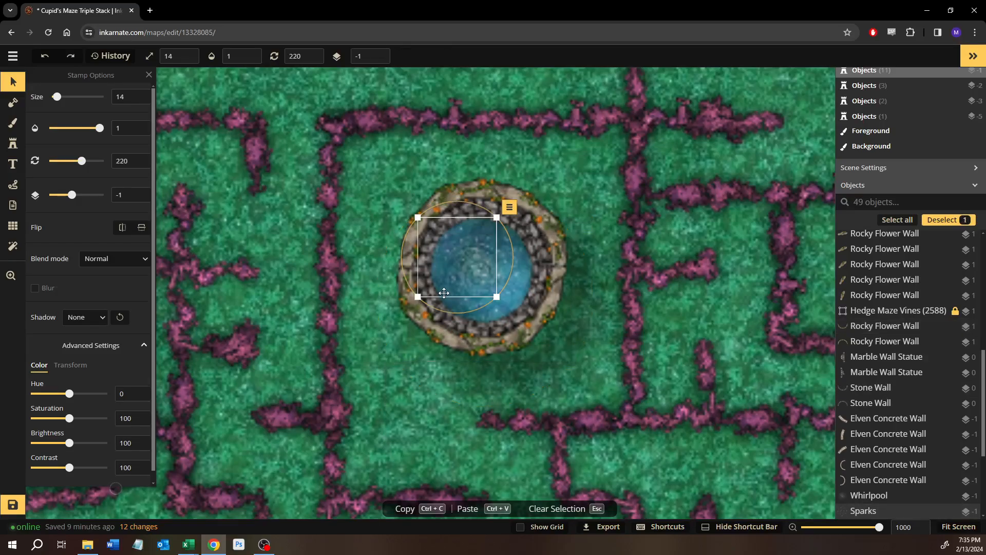
left_click(483, 233, "shift")
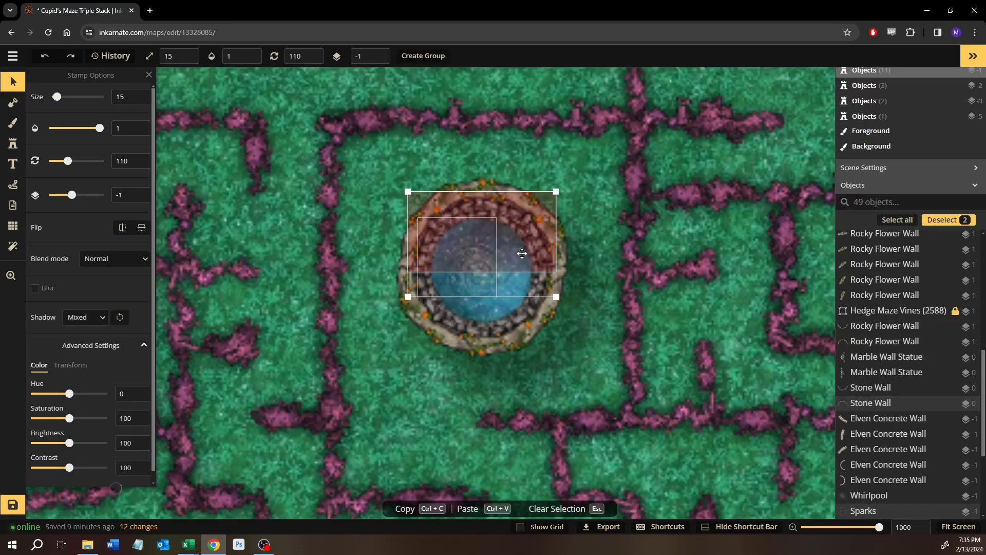
left_click(477, 296, "shift")
left_click(477, 295, "shift")
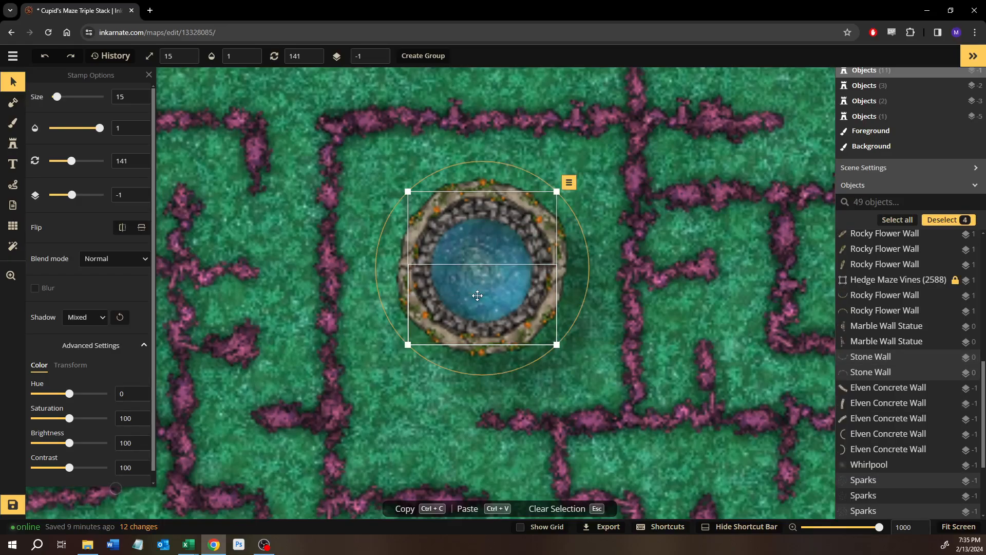
left_click_drag(536, 296, 400, 260)
left_click_drag(393, 304, 415, 435)
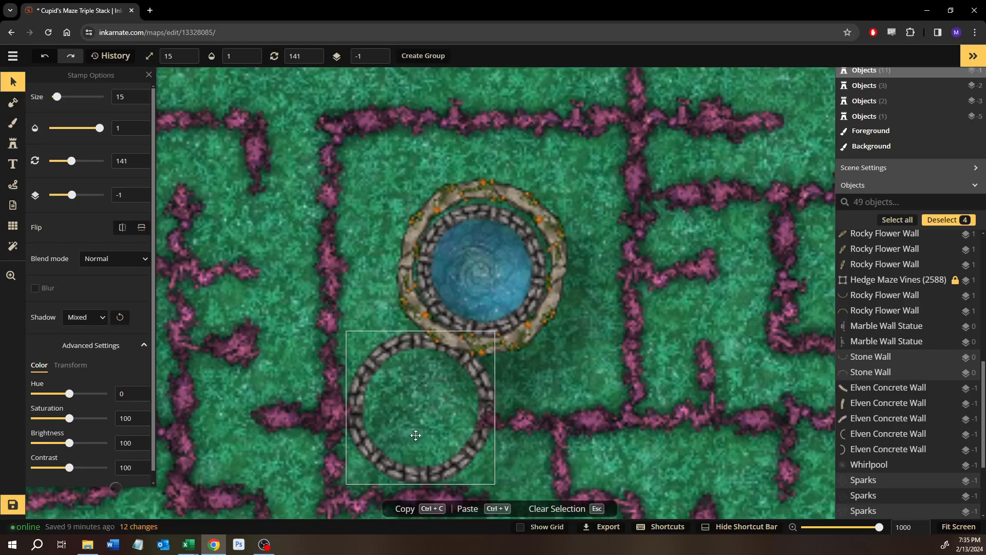
- Try moving the upper Rocky Flower Wall and the layer -1 Stone Wall stamp off the well, and undo it
left_click(516, 218)
left_click(516, 218, "shift")
left_click_drag(516, 219, 546, 188)
key("ctrl+z")
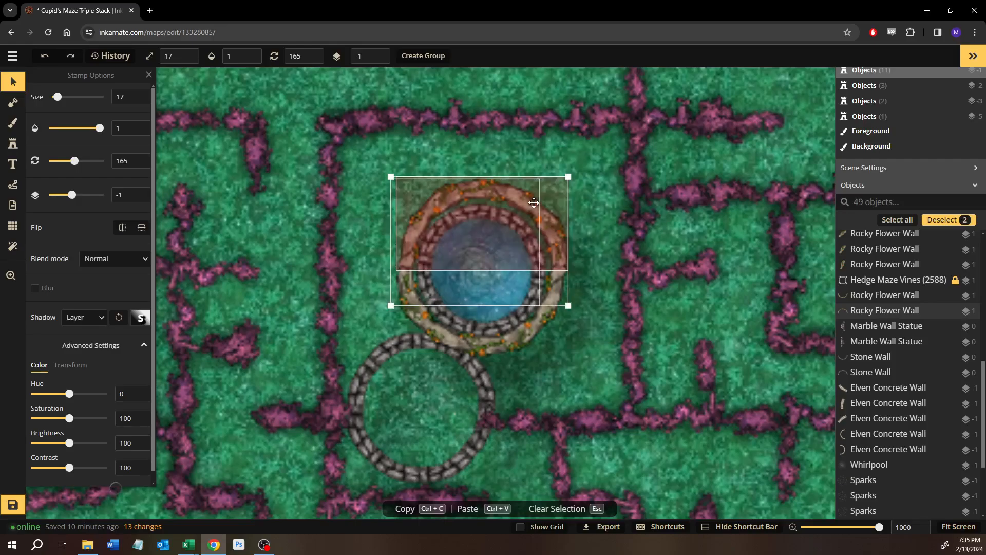
- Try flattening the two layer -1 Stone Wall stamps around the water to the background, and undo it
left_click(490, 200)
left_click(507, 282, "shift")
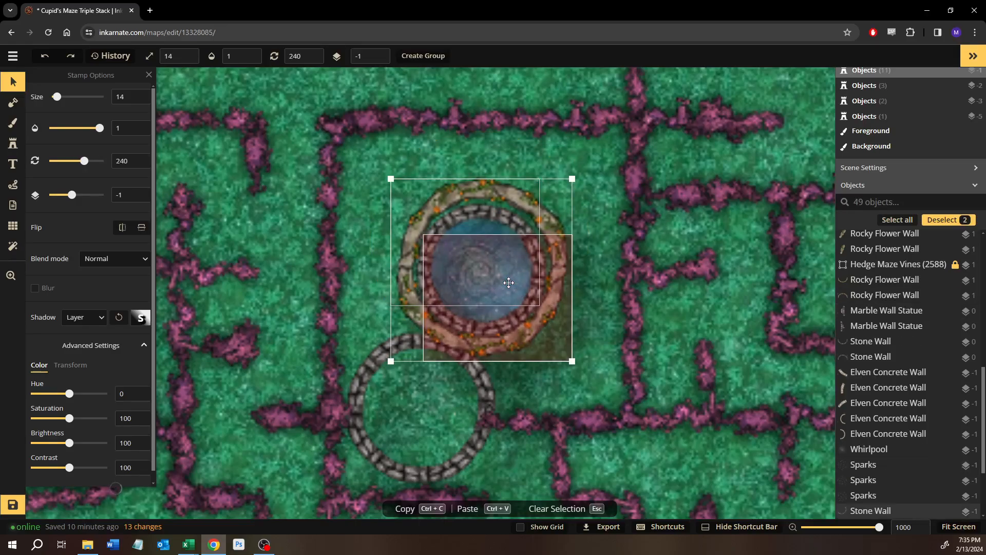
mouse_move(505, 282)
left_mouse_down()
mouse_move(539, 248)
mouse_move(501, 288)
left_mouse_up()
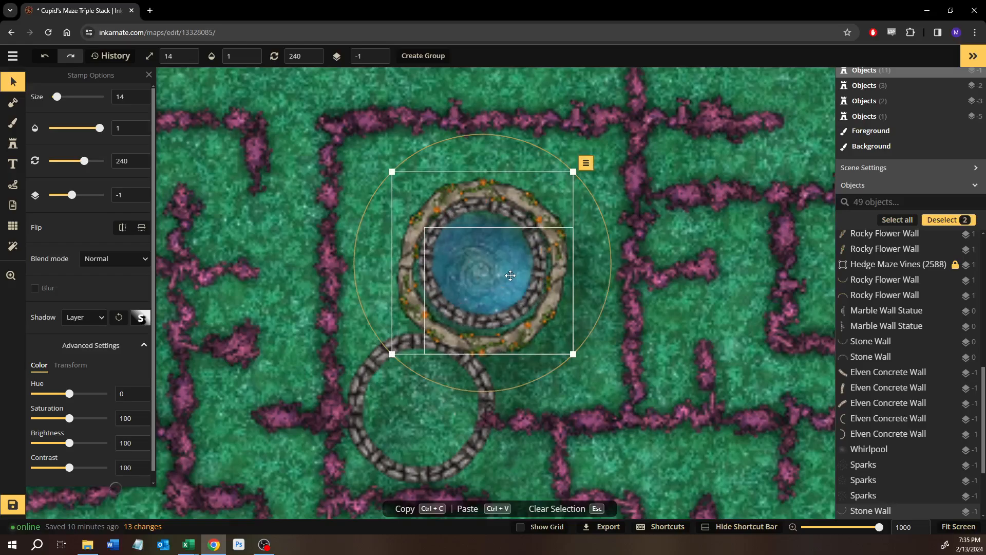
left_click(587, 173)
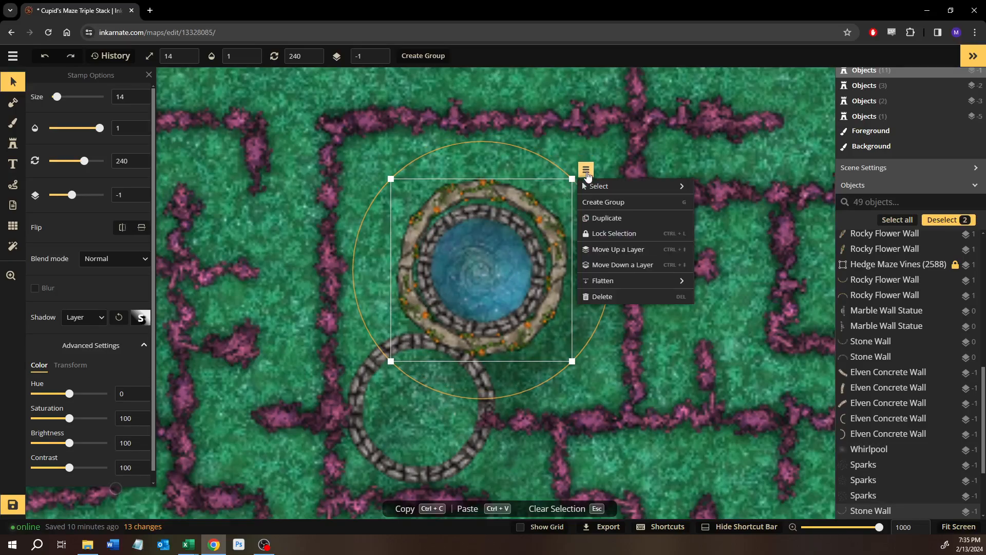
mouse_move(602, 283)
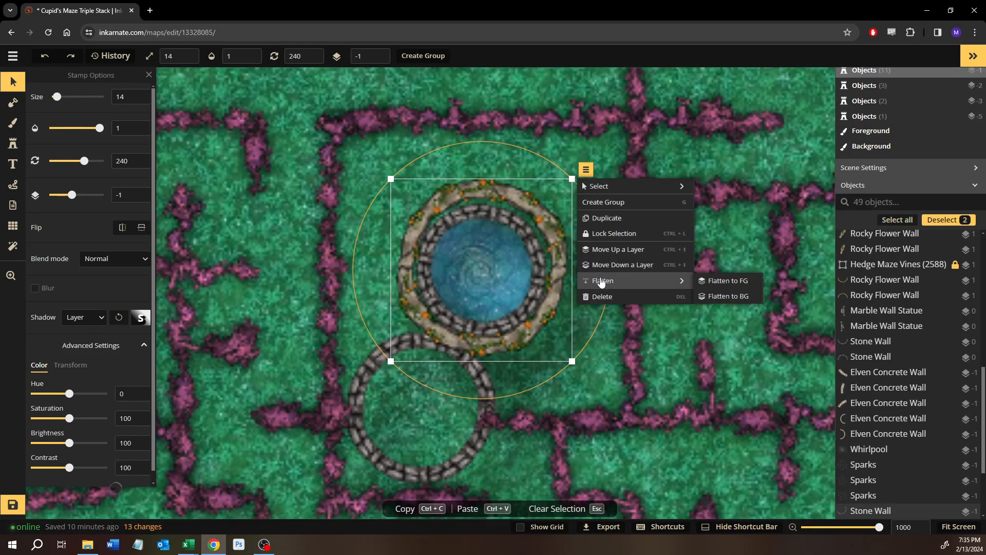
left_click(734, 295)
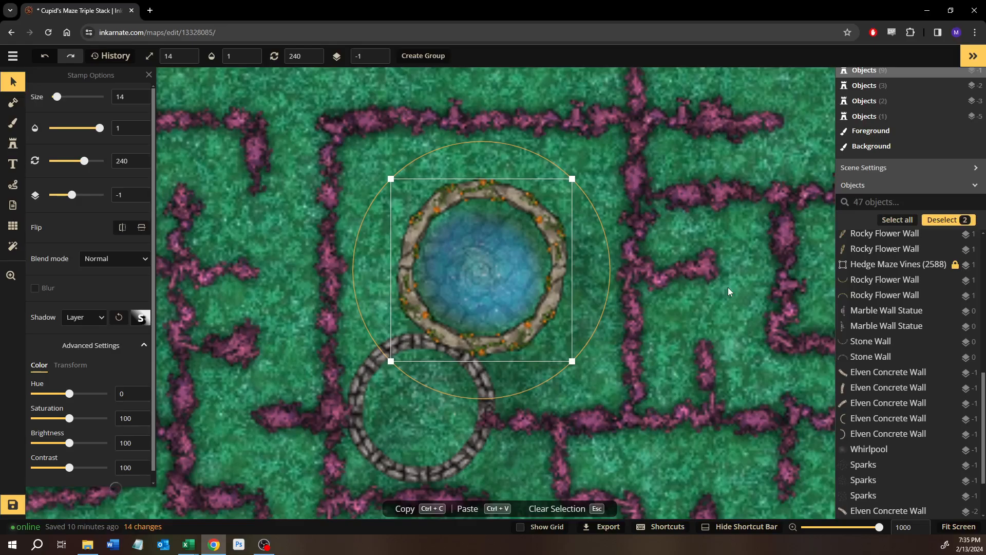
key("ctrl+z")
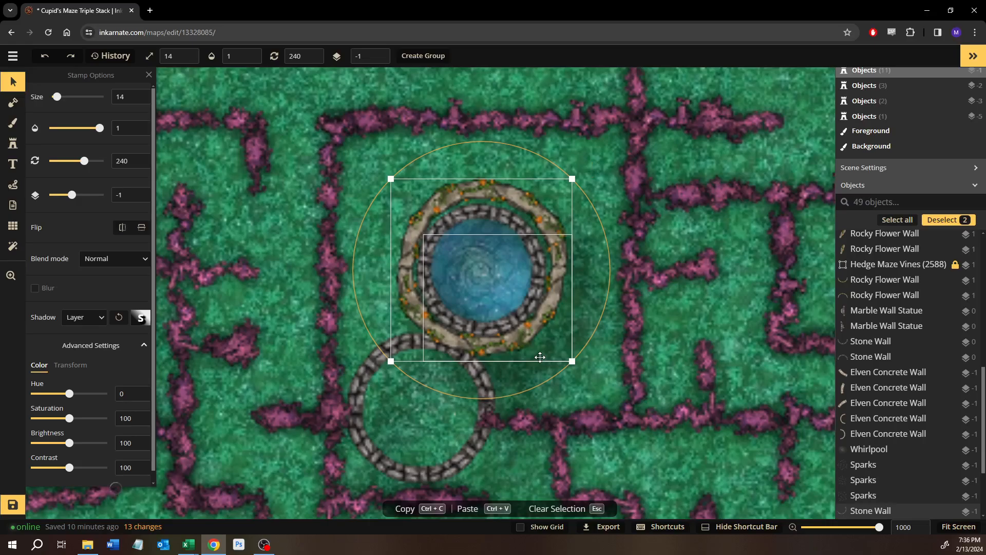
- Undo the move of the Stone Wall ring and clear the selection
key("ctrl+z")
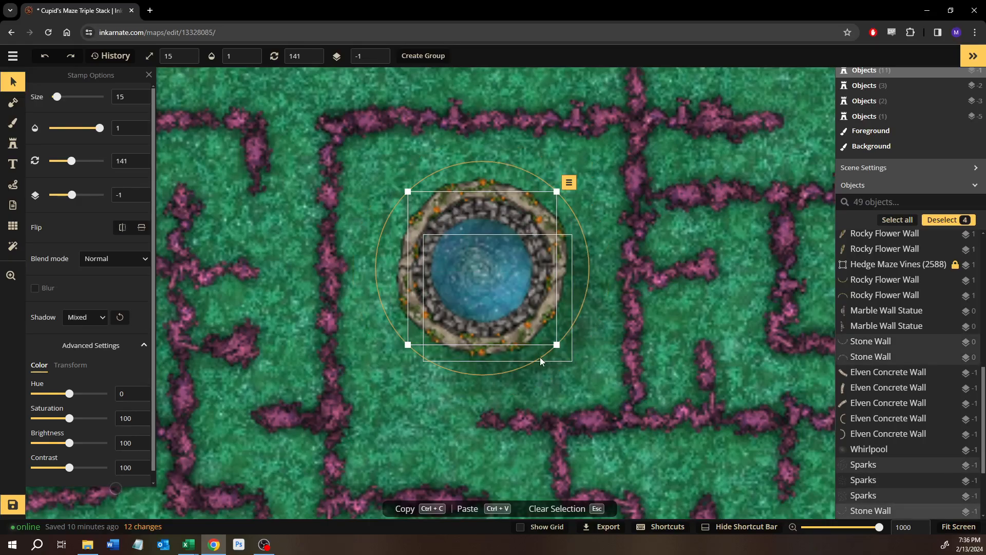
left_click(583, 348)
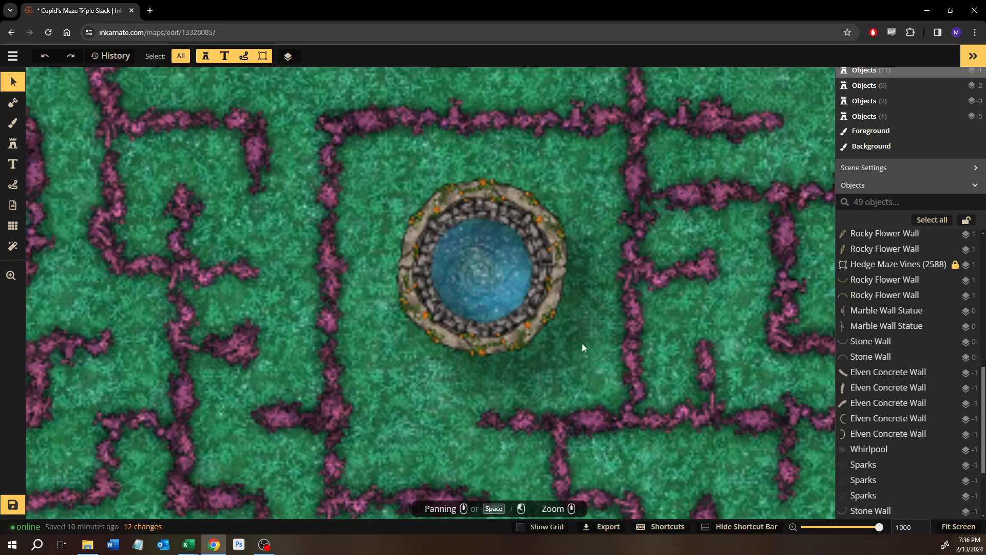
left_click(551, 296)
left_click(515, 410)
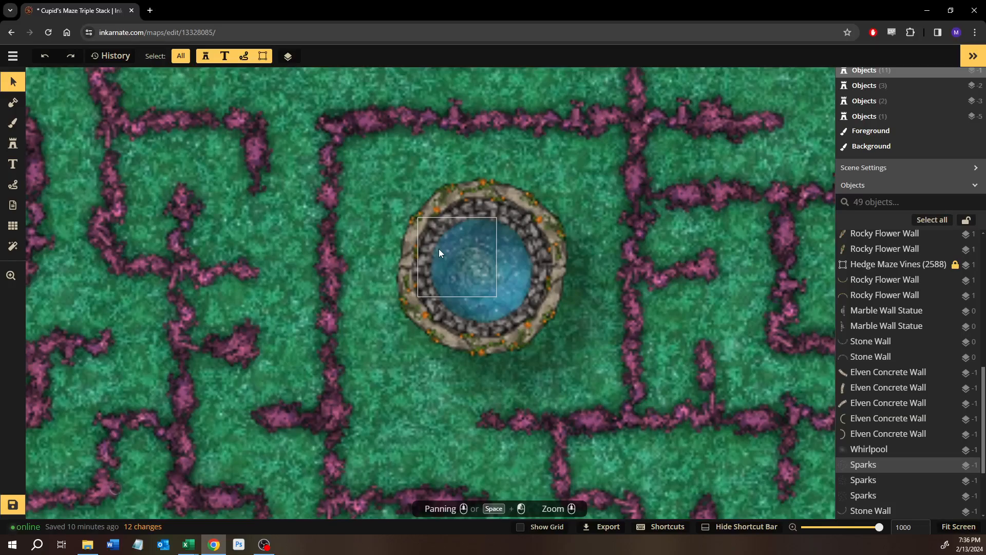
- Subtract the foreground inside the well with a circular mask brush of size 31
left_click(13, 103)
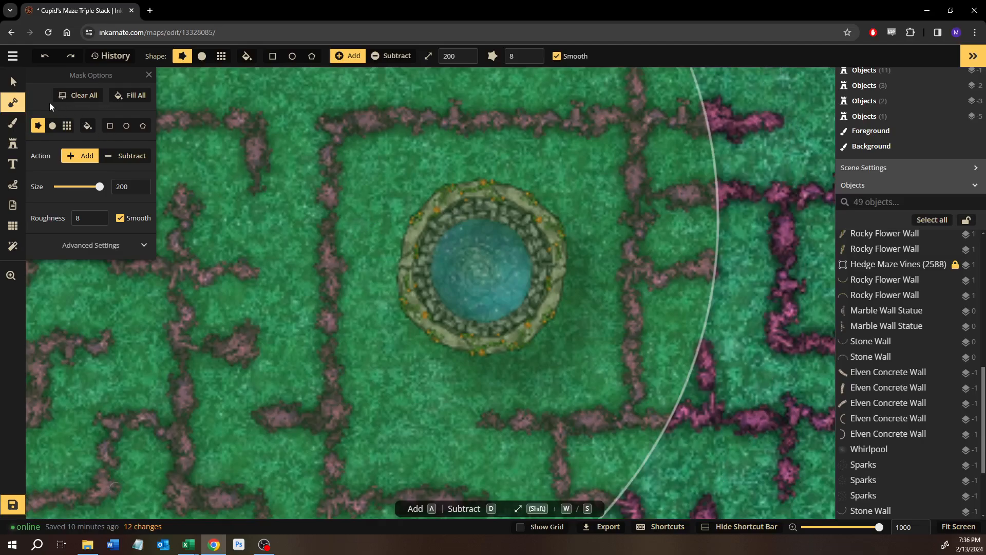
left_click(125, 157)
key("s")
key("w")
left_click(53, 126)
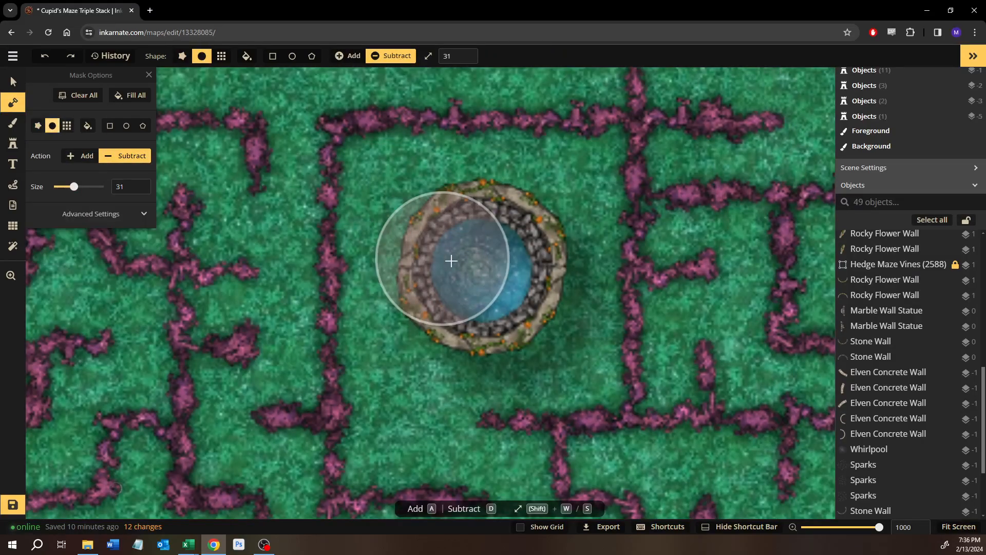
left_click(478, 265)
- Paint the grey stone texture on the background inside the well, using brush size 11 and opacity 0.4
key("b")
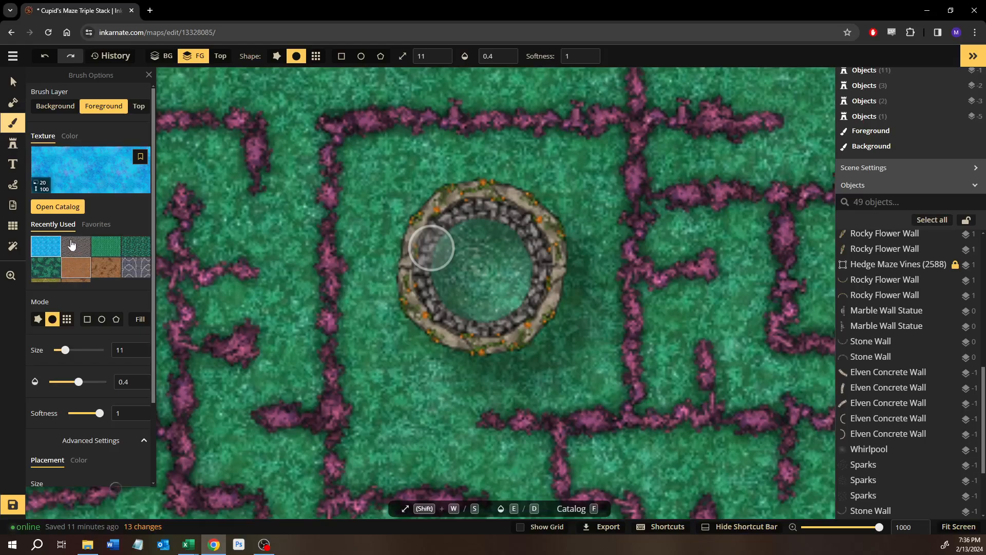
left_click(76, 246)
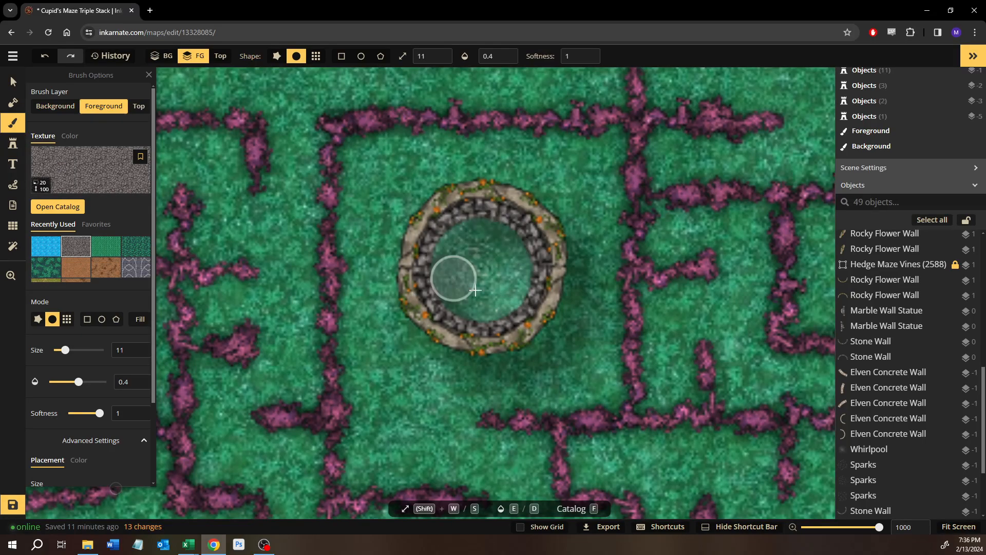
left_click_drag(485, 281, 511, 267)
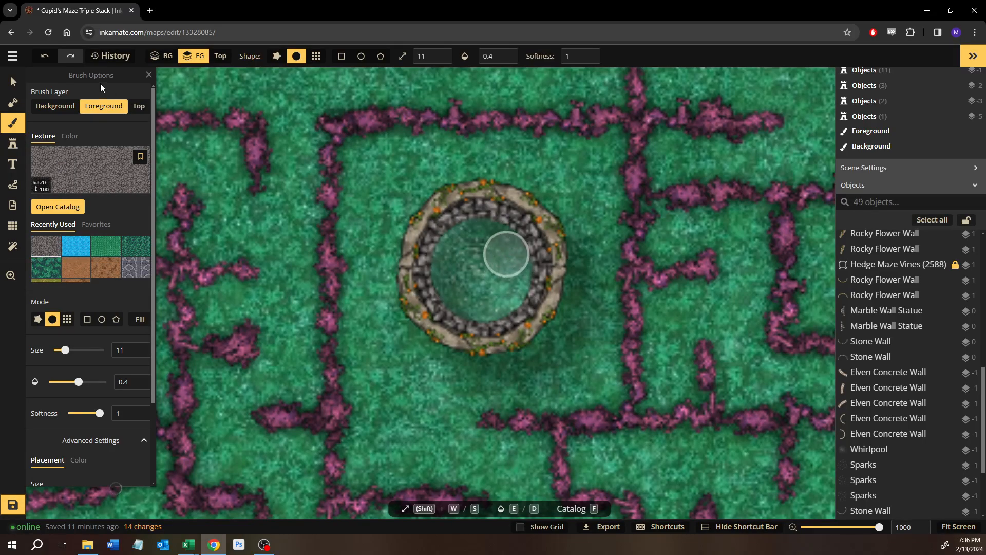
left_click(76, 107)
mouse_move(441, 298)
left_mouse_down()
mouse_move(519, 251)
mouse_move(462, 257)
mouse_move(503, 302)
mouse_move(517, 282)
mouse_move(495, 231)
mouse_move(443, 267)
mouse_move(482, 312)
mouse_move(525, 270)
mouse_move(476, 288)
mouse_move(508, 269)
mouse_move(461, 253)
mouse_move(461, 284)
mouse_move(494, 311)
mouse_move(527, 282)
mouse_move(499, 236)
mouse_move(462, 229)
mouse_move(430, 255)
mouse_move(430, 282)
mouse_move(458, 301)
mouse_move(432, 247)
left_mouse_up()
- Delete the two layer -1 Stone Wall stamps that form the well's innermost ring
key("v")
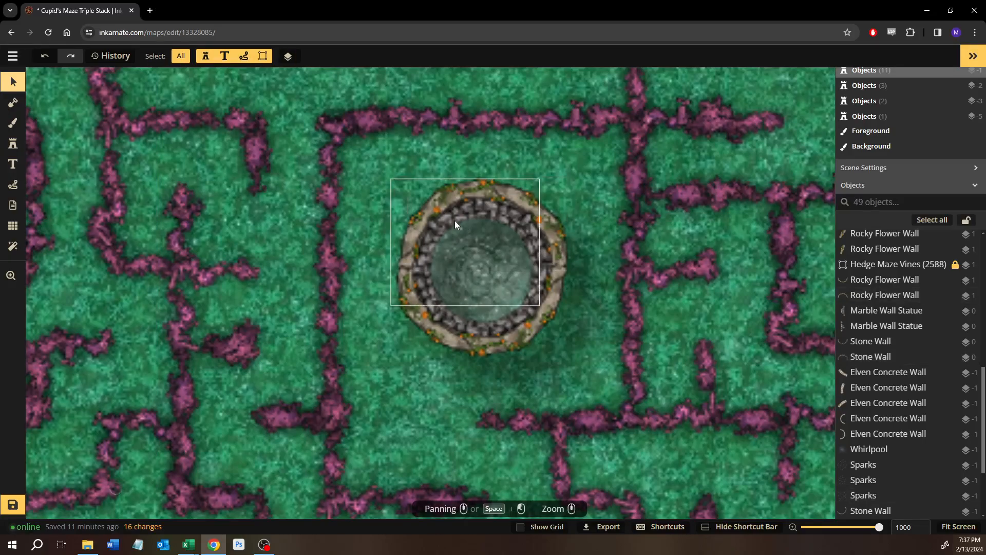
left_click(455, 222)
left_click_drag(454, 237, 511, 288)
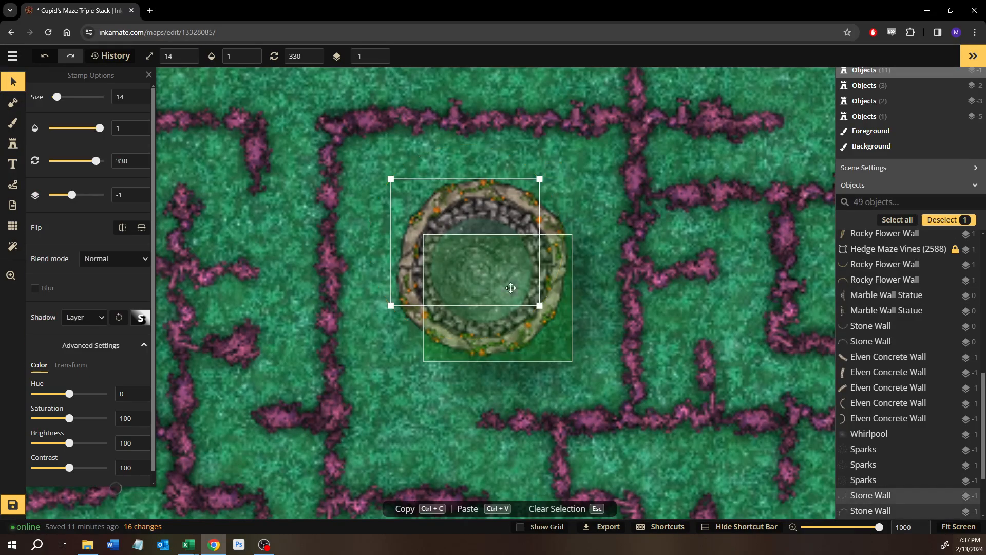
left_click(510, 288, "shift")
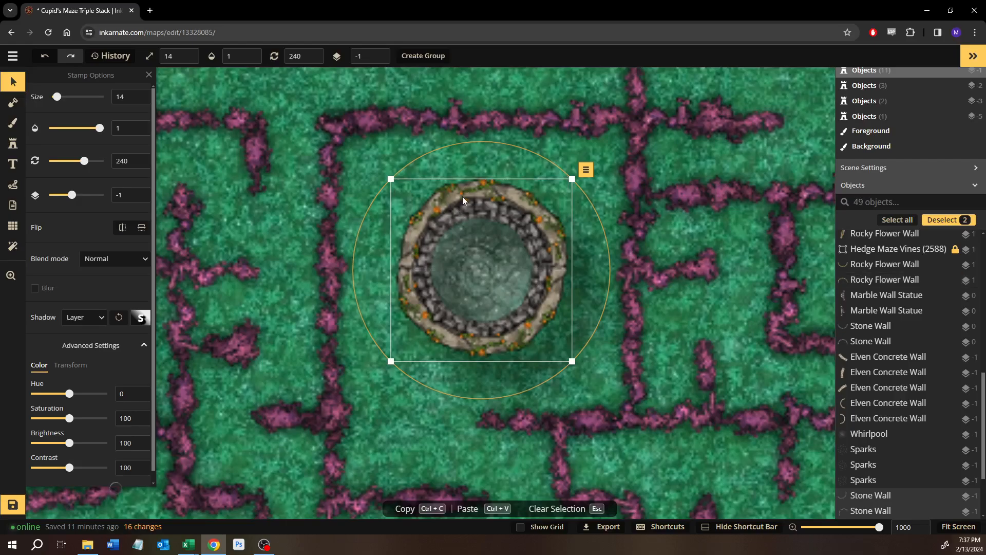
left_click_drag(466, 251, 594, 209)
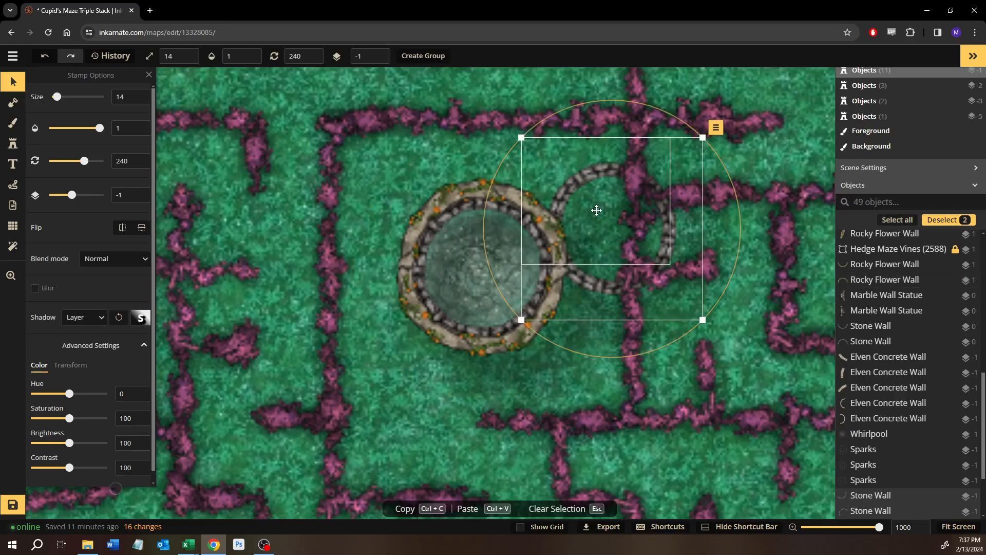
key("ctrl+z")
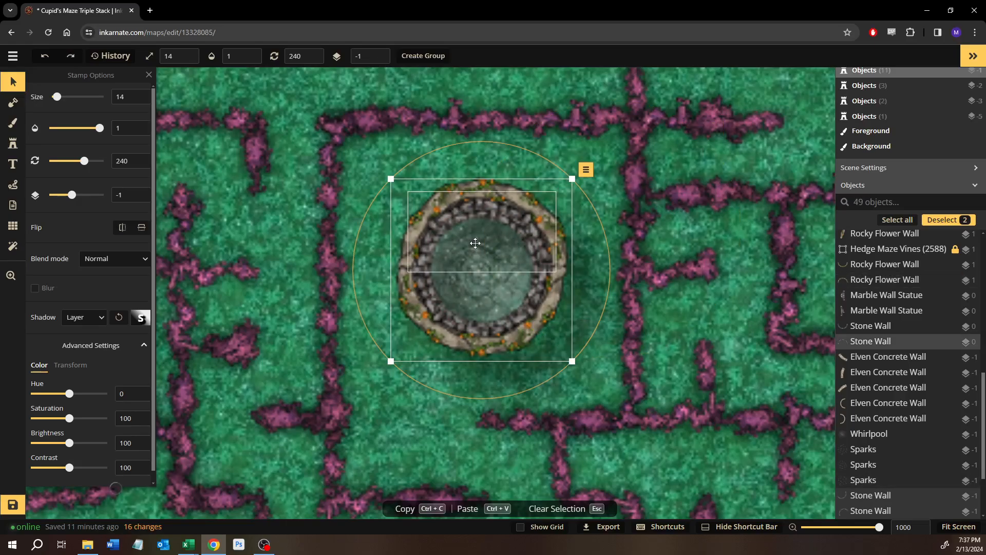
left_click(586, 170)
left_click(602, 297)
- Paint the blue water texture on the background inside the well, using brush size 11 and opacity 0.4
left_click(13, 123)
left_click(76, 247)
mouse_move(481, 225)
left_mouse_down()
mouse_move(440, 244)
mouse_move(436, 288)
mouse_move(488, 304)
mouse_move(515, 248)
mouse_move(471, 223)
mouse_move(442, 277)
mouse_move(471, 276)
mouse_move(481, 243)
mouse_move(463, 244)
mouse_move(456, 259)
mouse_move(462, 284)
mouse_move(473, 292)
mouse_move(502, 282)
mouse_move(504, 251)
mouse_move(475, 236)
mouse_move(448, 248)
mouse_move(457, 287)
mouse_move(486, 294)
mouse_move(485, 244)
left_mouse_up()
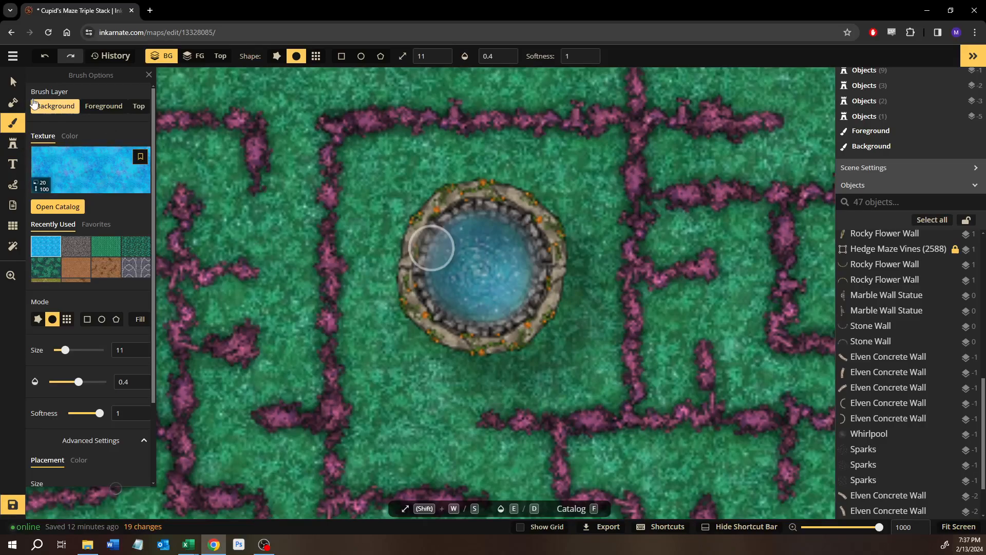
- Select the well's two Rocky Flower Wall and two Stone Wall arcs and shrink them together to size 16
left_click(13, 81)
left_click(461, 192)
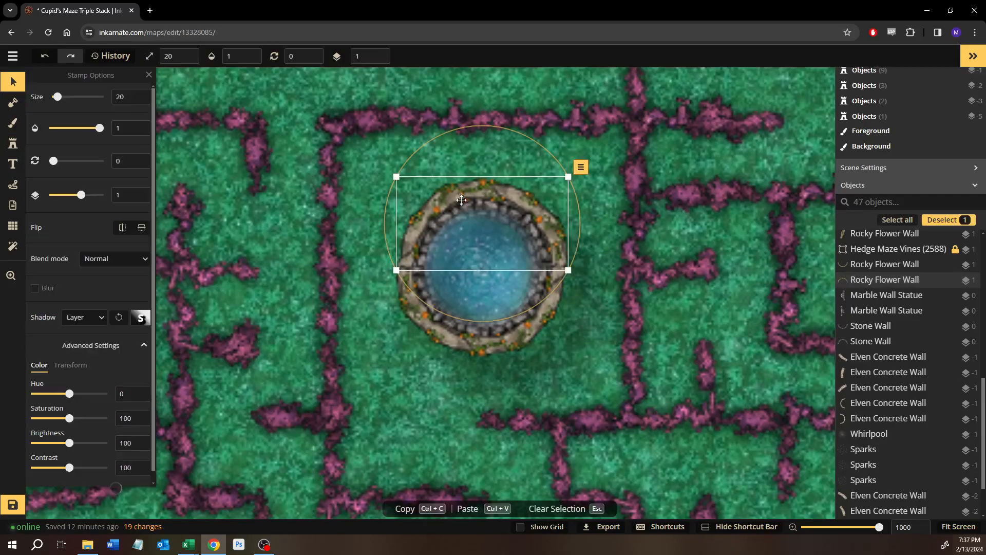
left_click(430, 311, "shift")
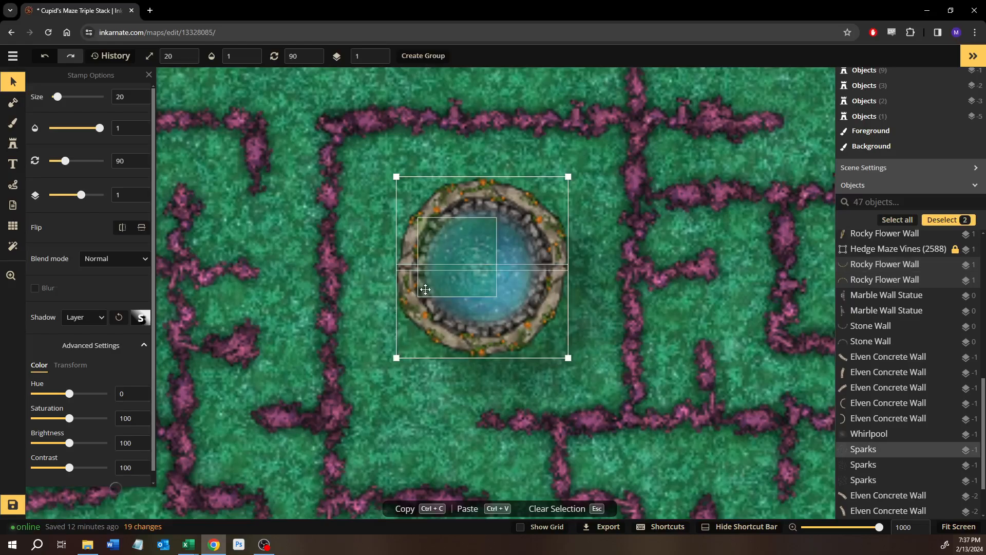
left_click(454, 223, "shift")
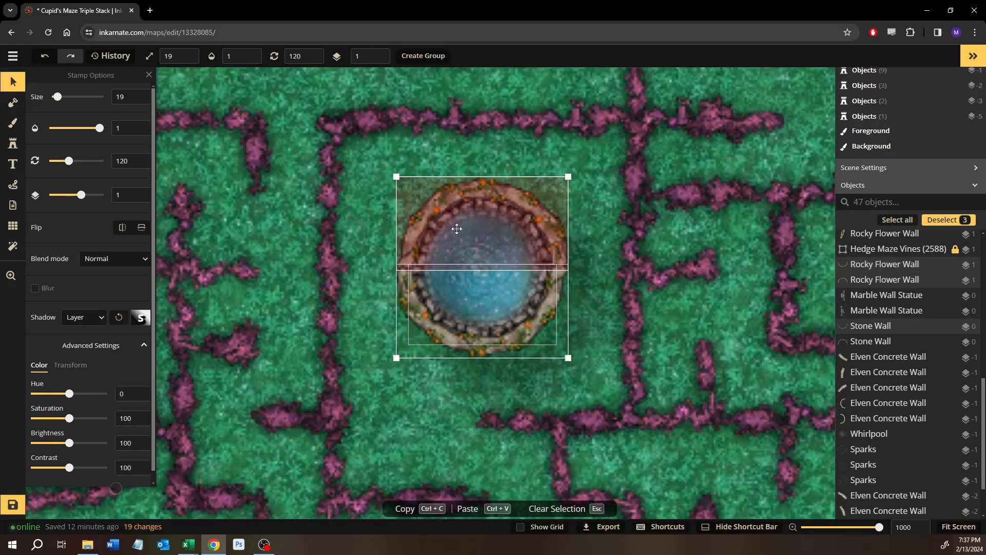
left_click(460, 237, "shift")
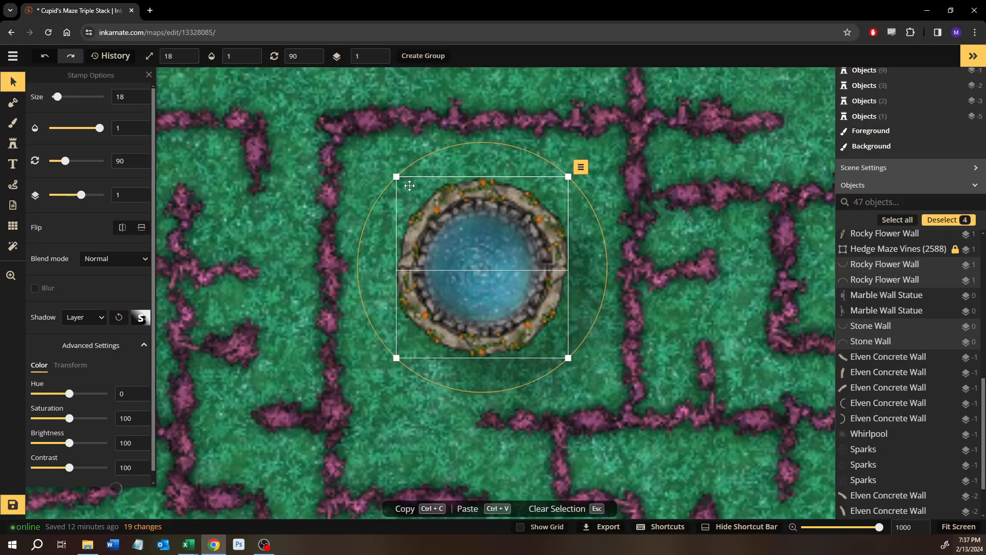
scroll(410, 190, "down", 2)
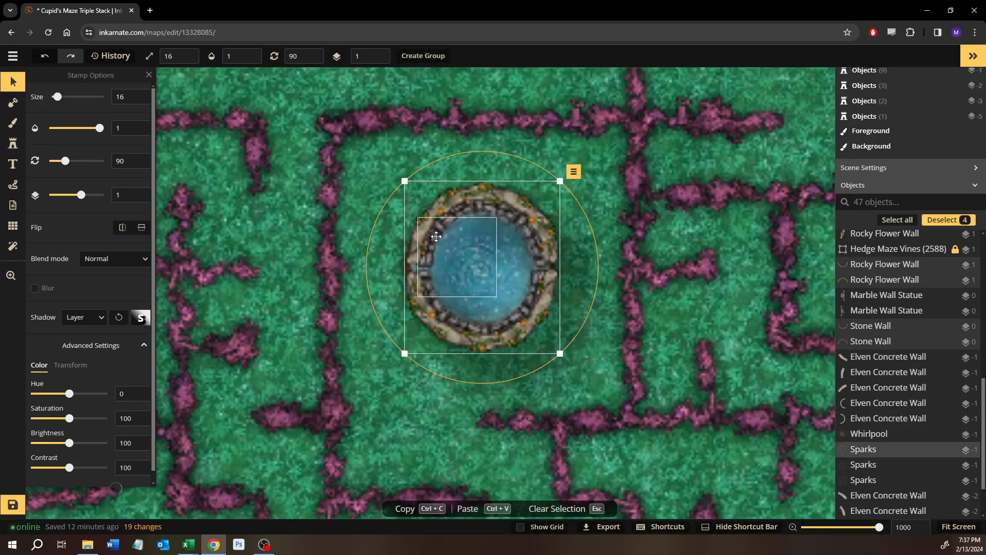
- Nudge the upper Rocky Flower Wall arc of the well slightly down
left_click(572, 180)
left_click(489, 190)
left_click_drag(488, 190, 488, 192)
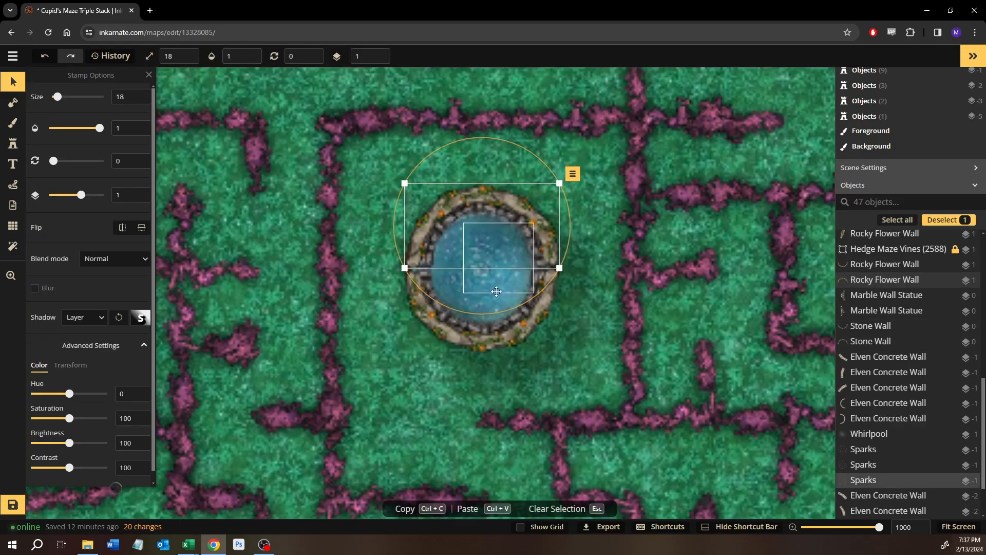
- Nudge the well's Rocky Flower Wall and Stone Wall arcs so both rings line up around the water
left_click(481, 337)
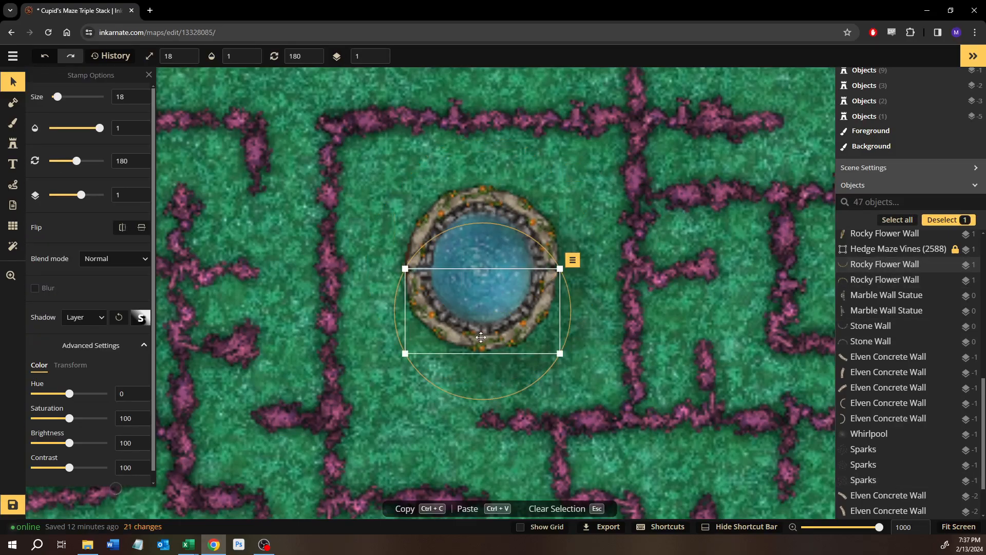
left_click(438, 304)
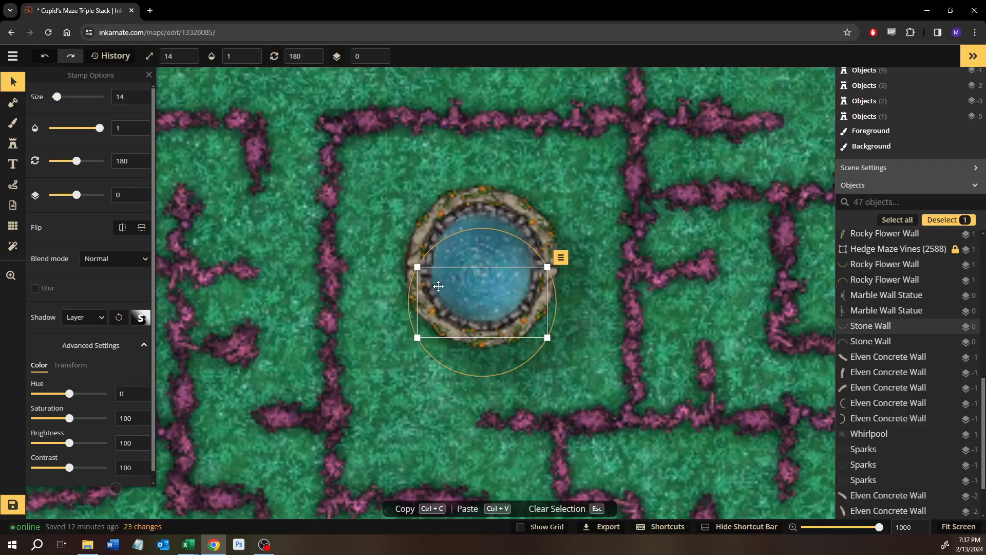
left_click(443, 226)
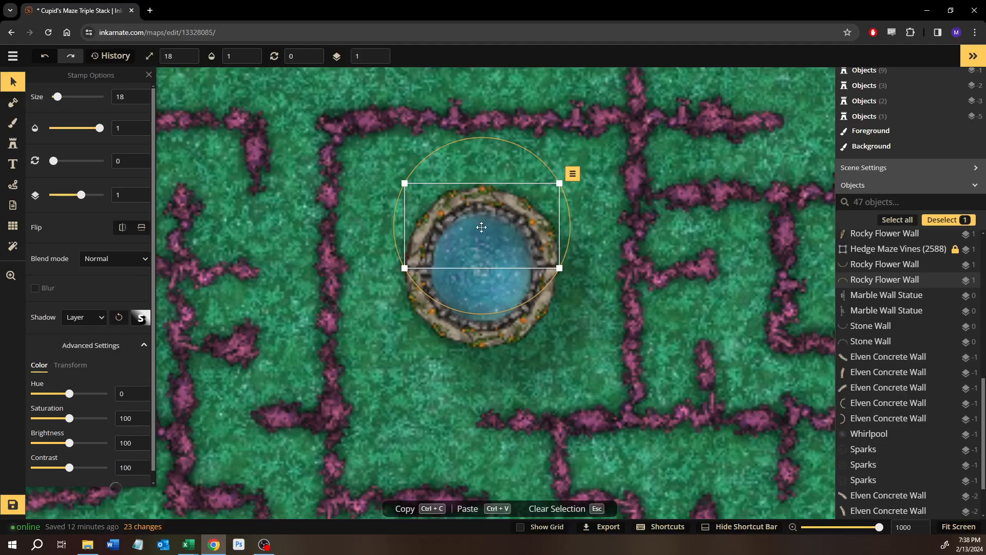
left_click(478, 244)
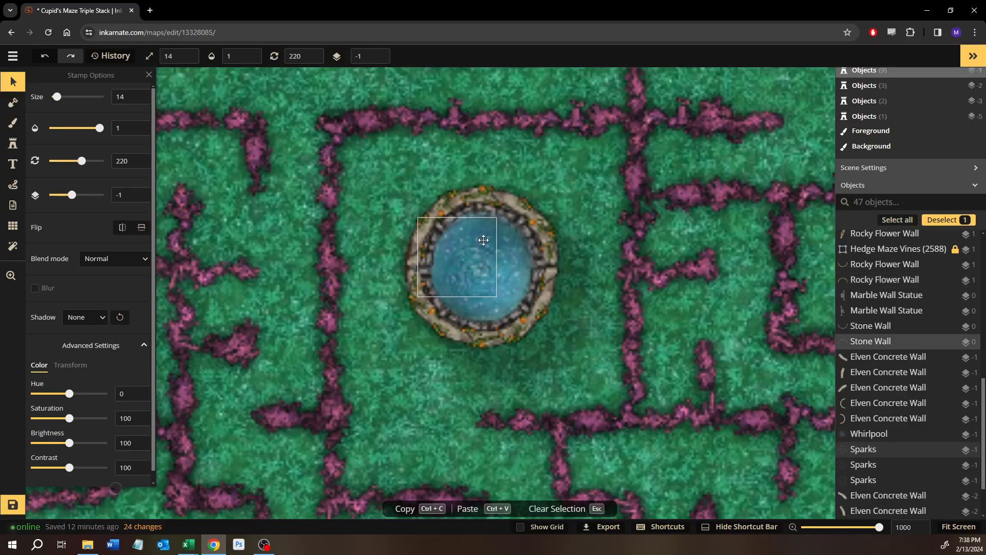
left_click(568, 166)
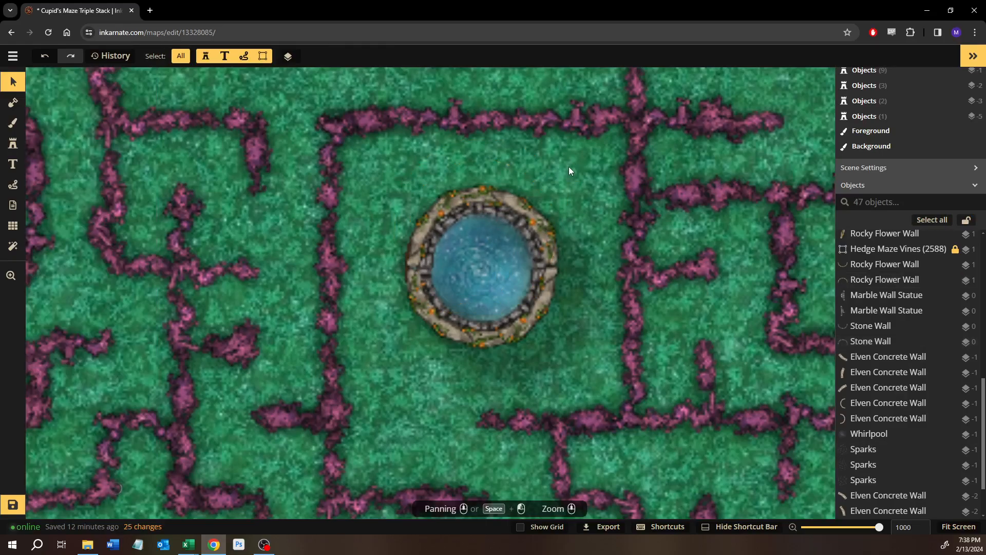
scroll(514, 288, "down", 2)
scroll(496, 314, "down", 3)
scroll(414, 324, "up", 5)
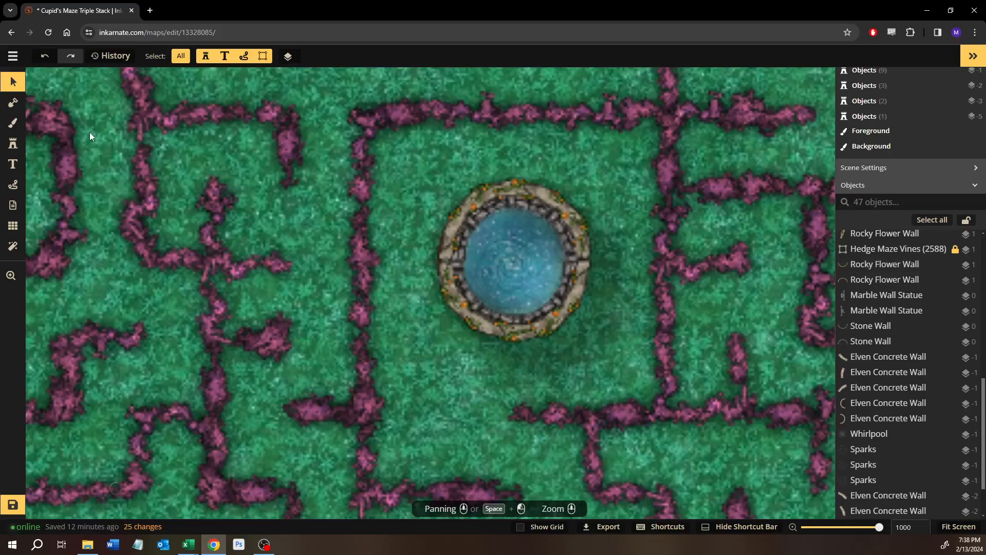
- Paint the green grass texture on the foreground around the well with brightness 85, brush size 11 and opacity 0.4
left_click(12, 122)
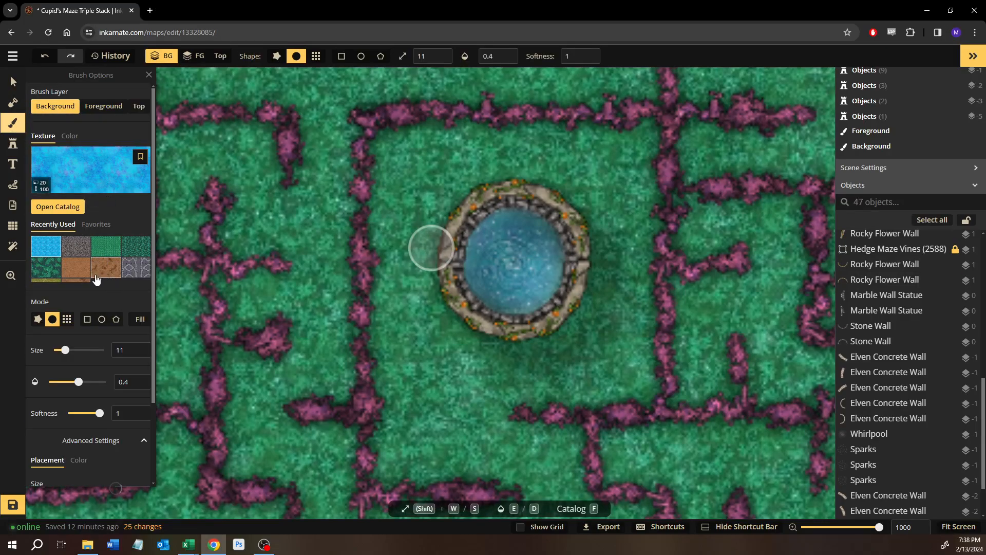
left_click(104, 105)
scroll(77, 309, "down", 2)
left_click(79, 359)
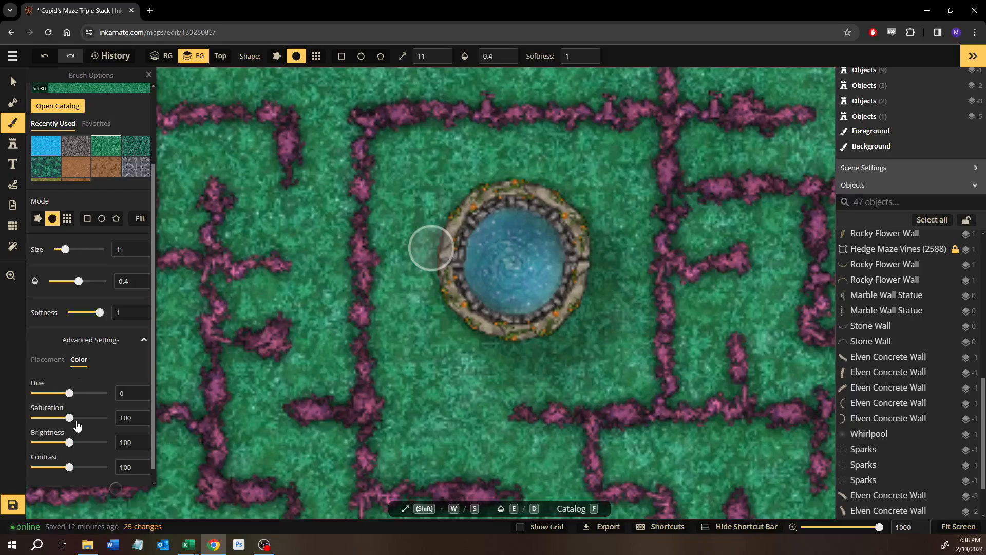
left_click(61, 442)
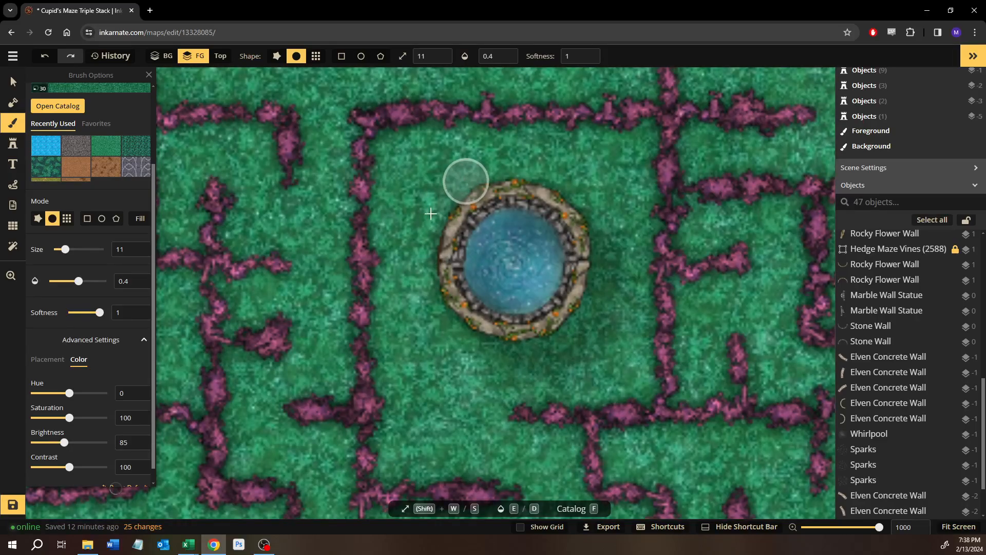
mouse_move(432, 238)
left_mouse_down()
mouse_move(469, 183)
mouse_move(560, 190)
mouse_move(582, 216)
mouse_move(436, 295)
mouse_move(464, 341)
mouse_move(436, 310)
mouse_move(453, 206)
left_mouse_up()
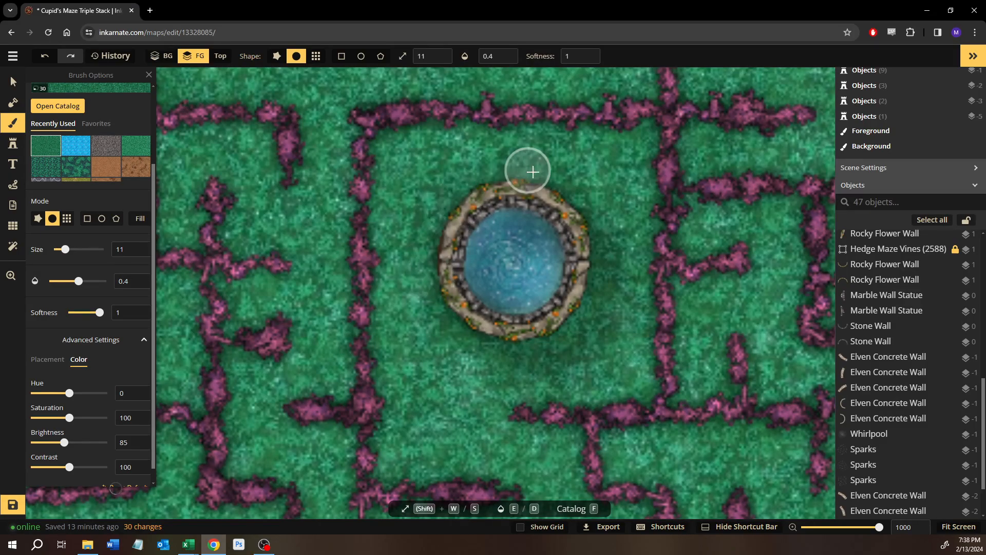
- Paint a grey stone path on the foreground from the maze's lower entrance along the upper curve of the circular flower wall, with brush size 11 and opacity 0.4
key("v")
scroll(431, 399, "down", 6)
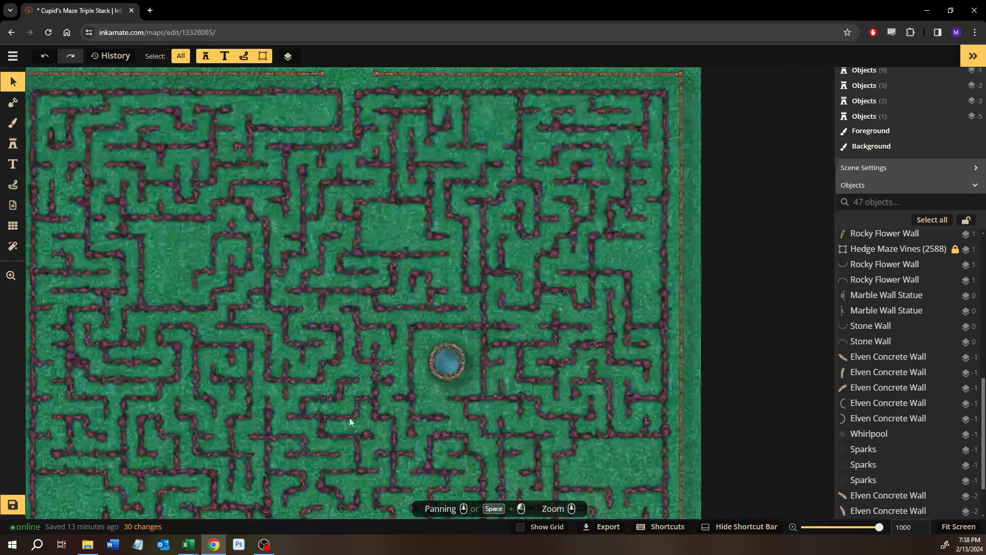
left_click_drag(349, 418, 455, 186)
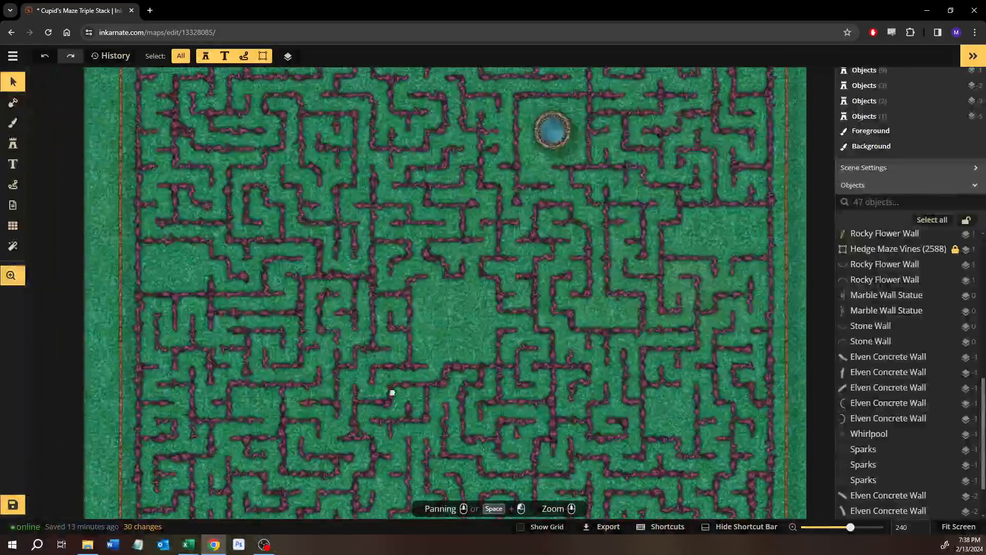
left_click_drag(392, 401, 403, 226)
left_click_drag(401, 321, 405, 142)
scroll(418, 354, "up", 5)
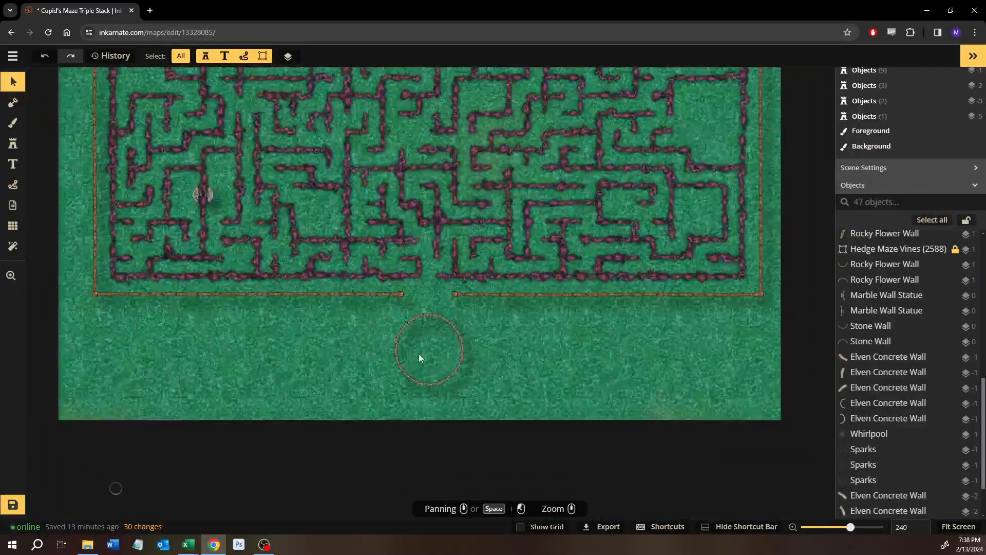
scroll(411, 345, "up", 2)
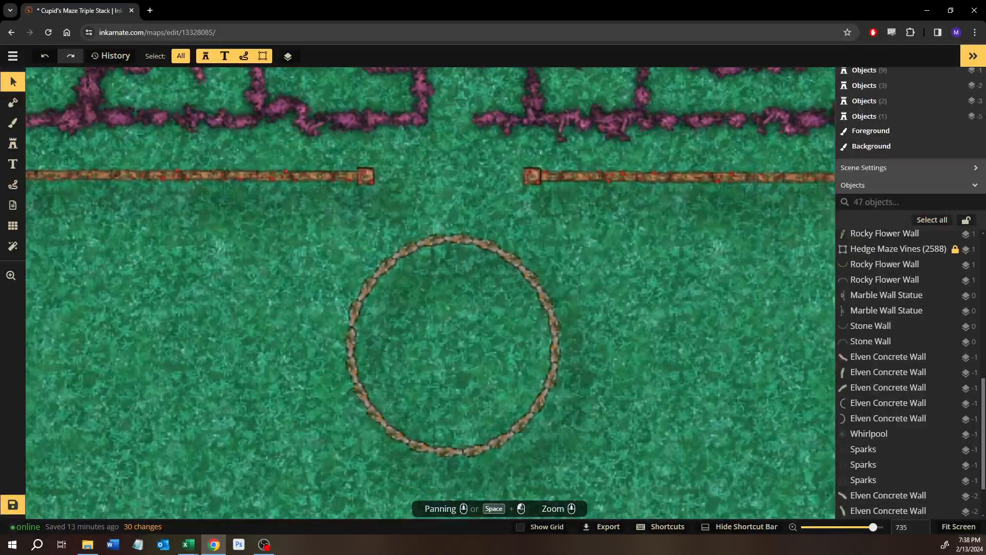
left_click(19, 147)
left_click(13, 123)
scroll(439, 303, "up", 3)
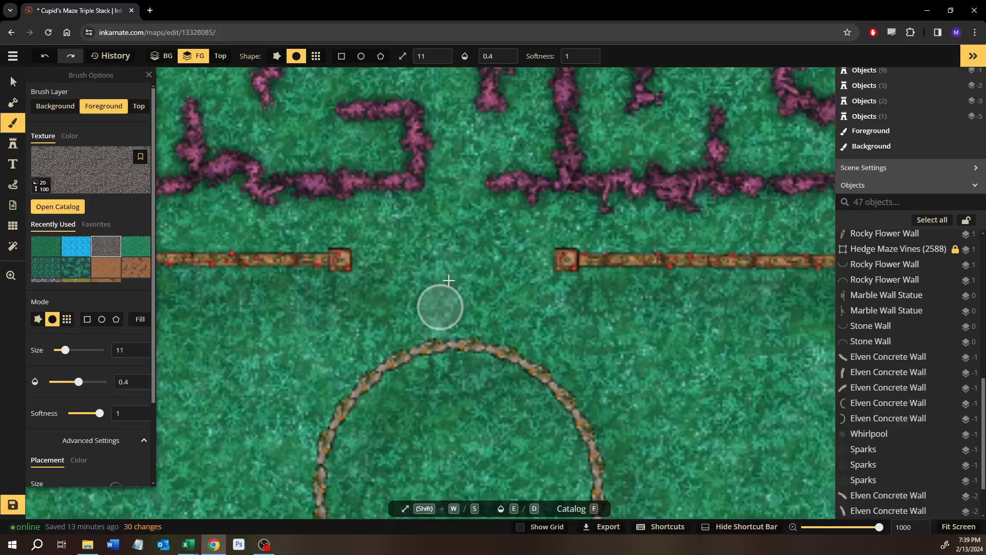
mouse_move(449, 248)
left_mouse_down()
mouse_move(435, 296)
mouse_move(375, 328)
mouse_move(428, 293)
mouse_move(450, 207)
mouse_move(465, 290)
mouse_move(481, 313)
mouse_move(531, 330)
mouse_move(482, 298)
mouse_move(453, 203)
mouse_move(455, 286)
mouse_move(301, 380)
mouse_move(318, 383)
mouse_move(392, 334)
mouse_move(309, 410)
mouse_move(348, 358)
mouse_move(408, 328)
mouse_move(461, 326)
mouse_move(568, 361)
mouse_move(609, 408)
mouse_move(486, 321)
mouse_move(574, 359)
mouse_move(615, 432)
left_mouse_up()
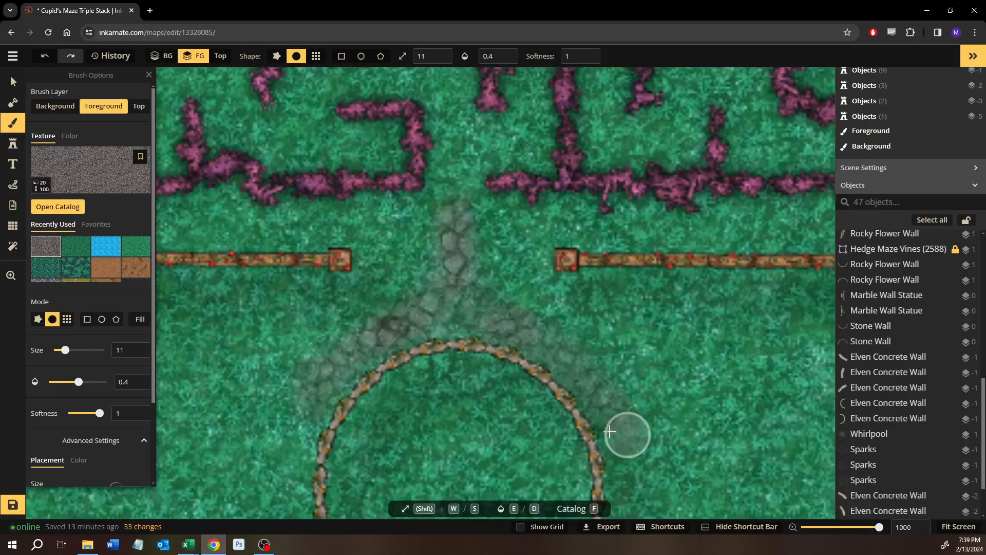
- Continue the stone path around the outer sides and bottom of the circular flower wall
key("space")
left_click_drag(462, 311, 462, 118)
mouse_move(264, 224)
left_mouse_down()
mouse_move(323, 197)
mouse_move(299, 318)
mouse_move(292, 227)
mouse_move(305, 184)
mouse_move(292, 273)
mouse_move(314, 369)
mouse_move(294, 246)
mouse_move(305, 202)
mouse_move(291, 253)
mouse_move(292, 333)
mouse_move(337, 415)
mouse_move(305, 355)
mouse_move(348, 419)
left_mouse_up()
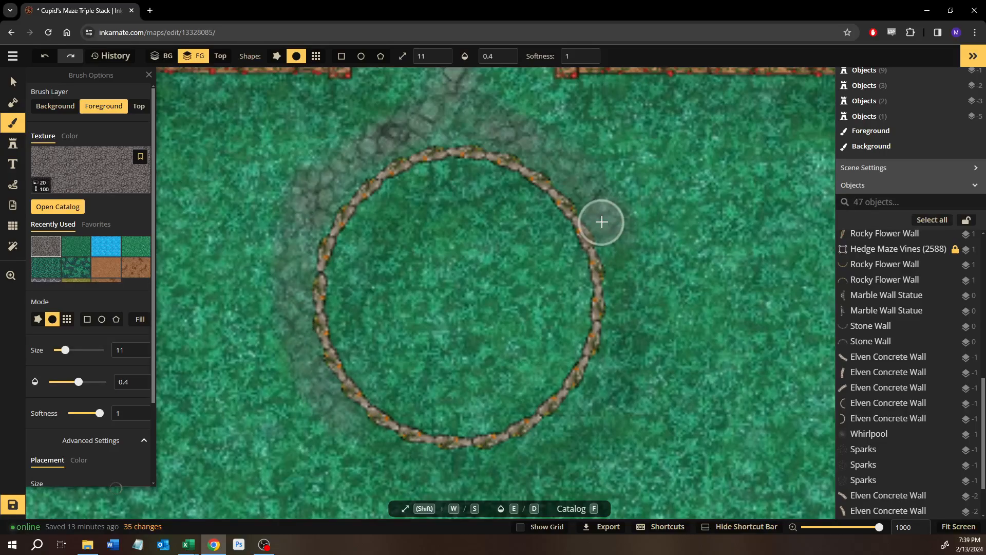
mouse_move(618, 251)
left_mouse_down()
mouse_move(628, 318)
mouse_move(611, 360)
mouse_move(620, 310)
mouse_move(606, 201)
mouse_move(625, 337)
left_mouse_up()
key("space")
left_click_drag(624, 354, 633, 210)
mouse_move(422, 322)
left_mouse_down()
mouse_move(351, 274)
mouse_move(437, 315)
mouse_move(525, 312)
mouse_move(579, 281)
mouse_move(613, 228)
mouse_move(627, 162)
mouse_move(610, 237)
mouse_move(570, 295)
mouse_move(534, 312)
mouse_move(441, 314)
mouse_move(555, 288)
mouse_move(589, 242)
mouse_move(541, 303)
mouse_move(507, 318)
mouse_move(558, 284)
mouse_move(593, 241)
mouse_move(621, 170)
mouse_move(585, 247)
mouse_move(536, 165)
mouse_move(436, 121)
mouse_move(388, 129)
mouse_move(287, 178)
mouse_move(242, 219)
mouse_move(232, 236)
mouse_move(252, 241)
mouse_move(309, 172)
mouse_move(344, 152)
mouse_move(279, 216)
mouse_move(259, 258)
mouse_move(305, 125)
left_mouse_up()
key("space")
key("space")
mouse_move(306, 129)
left_mouse_down()
mouse_move(287, 210)
mouse_move(326, 303)
mouse_move(357, 340)
mouse_move(291, 217)
mouse_move(286, 177)
mouse_move(297, 132)
mouse_move(295, 169)
left_mouse_up()
key("space")
left_click_drag(294, 169, 253, 115)
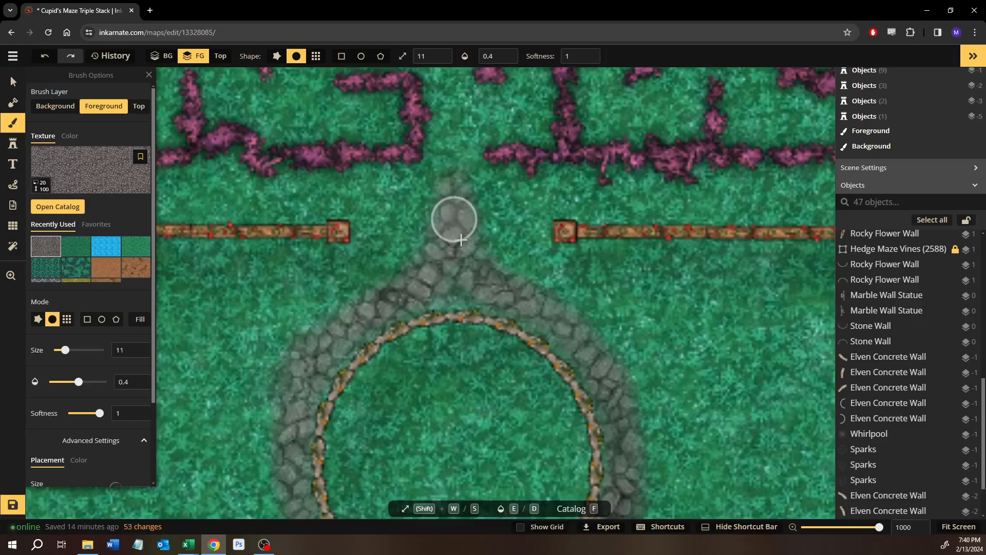
- Paint over the stone path again from the maze entrance around the circular wall to make it denser
mouse_move(453, 220)
left_mouse_down()
mouse_move(491, 285)
mouse_move(373, 319)
mouse_move(480, 308)
mouse_move(555, 351)
mouse_move(526, 321)
mouse_move(487, 310)
mouse_move(382, 322)
mouse_move(341, 344)
mouse_move(315, 401)
mouse_move(375, 325)
mouse_move(399, 314)
mouse_move(316, 366)
mouse_move(346, 272)
mouse_move(348, 196)
left_mouse_up()
key("space")
mouse_move(351, 201)
left_mouse_down()
mouse_move(326, 254)
mouse_move(328, 314)
mouse_move(354, 226)
mouse_move(337, 258)
mouse_move(332, 314)
mouse_move(350, 376)
mouse_move(340, 349)
mouse_move(347, 248)
mouse_move(398, 167)
mouse_move(348, 228)
left_mouse_up()
key("space")
left_click_drag(396, 399, 332, 316)
mouse_move(372, 358)
left_mouse_down()
mouse_move(441, 372)
mouse_move(377, 364)
mouse_move(433, 373)
mouse_move(514, 349)
mouse_move(460, 388)
mouse_move(403, 389)
mouse_move(364, 375)
mouse_move(425, 396)
mouse_move(497, 380)
mouse_move(567, 280)
mouse_move(522, 380)
mouse_move(501, 396)
mouse_move(518, 333)
mouse_move(503, 264)
mouse_move(525, 350)
mouse_move(522, 367)
mouse_move(510, 223)
mouse_move(524, 315)
left_mouse_up()
key("space")
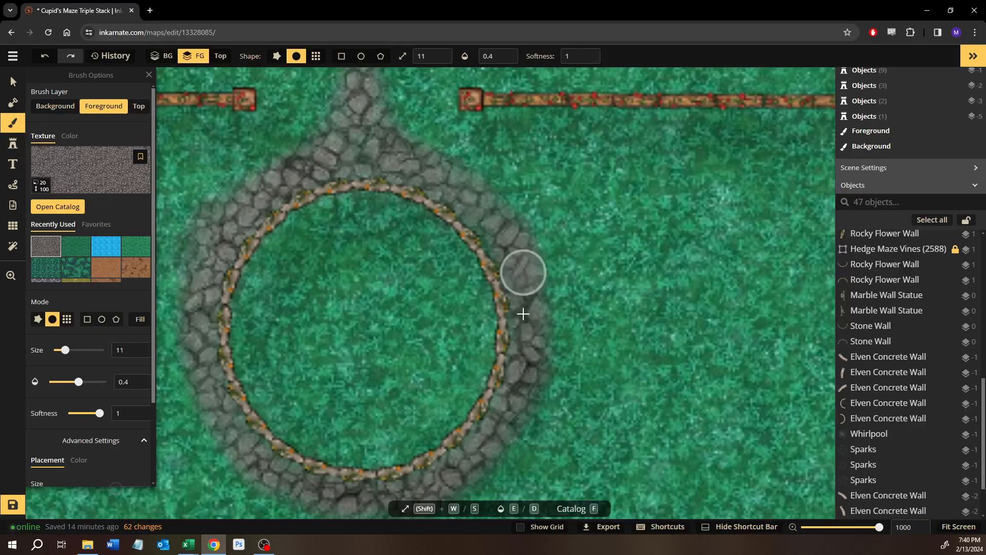
key("space")
mouse_move(420, 285)
left_mouse_down()
mouse_move(473, 297)
mouse_move(489, 244)
left_mouse_up()
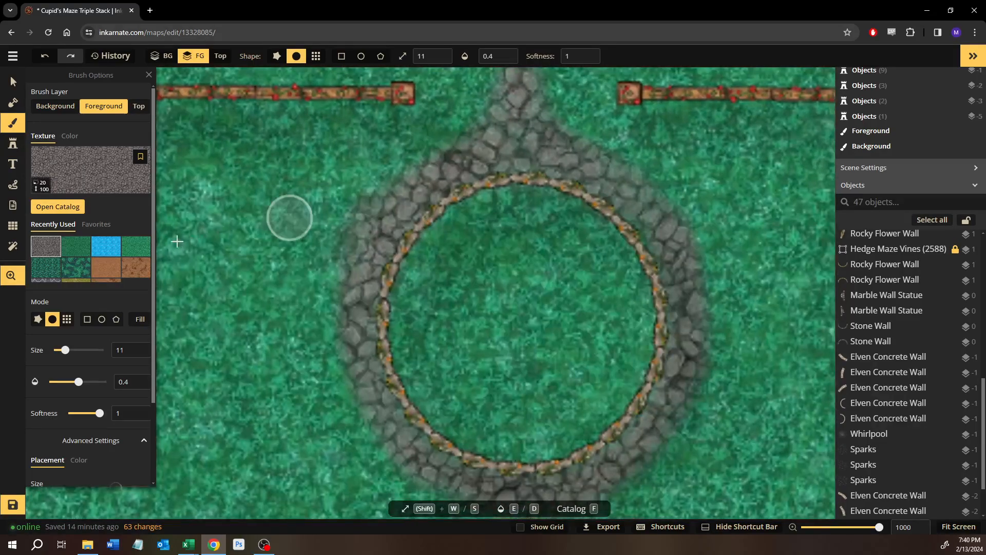
- Try painting the blue water texture on the foreground inside the circular flower wall
left_click(112, 251)
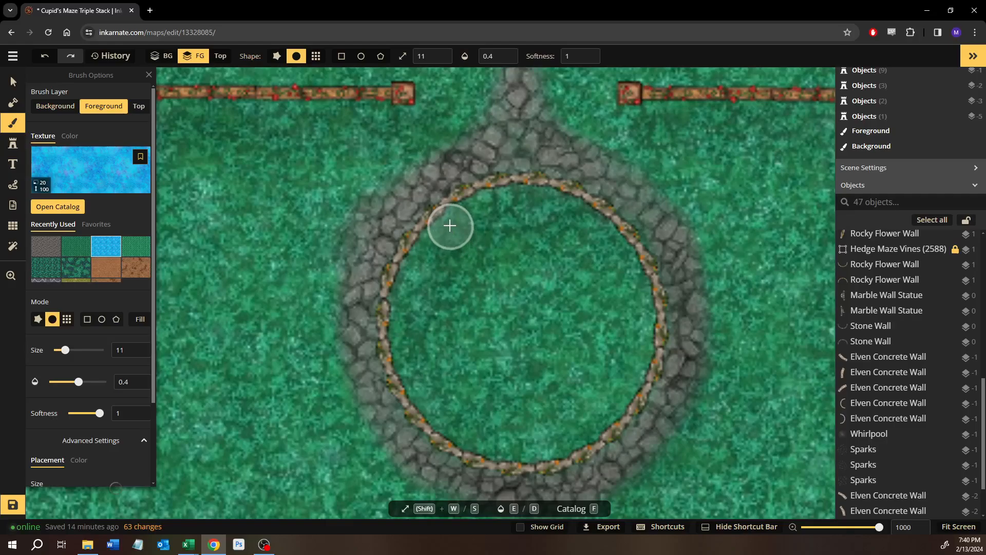
mouse_move(450, 225)
left_mouse_down()
mouse_move(419, 242)
mouse_move(403, 278)
mouse_move(411, 362)
left_mouse_up()
key("ctrl+z")
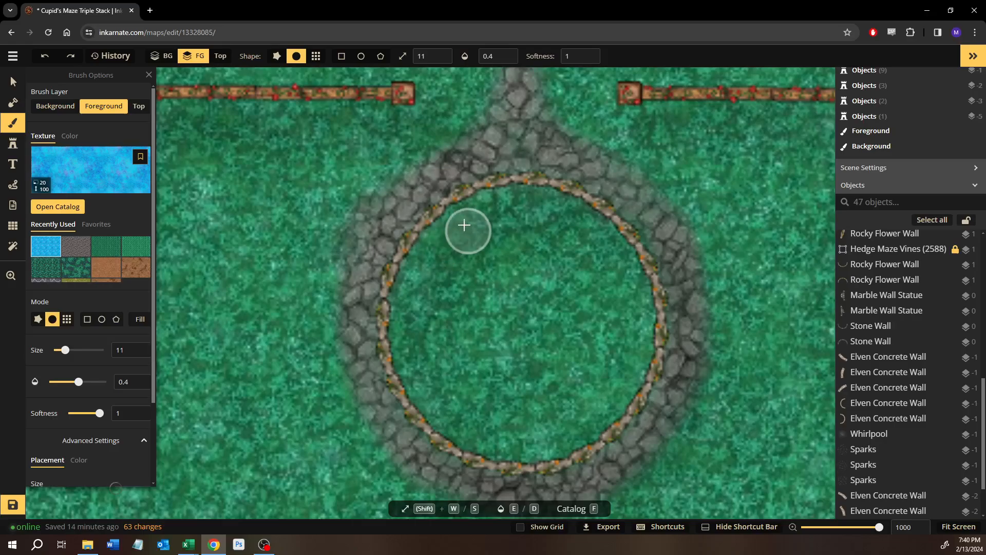
mouse_move(461, 225)
left_mouse_down()
mouse_move(500, 206)
mouse_move(444, 236)
mouse_move(427, 300)
mouse_move(488, 236)
mouse_move(446, 280)
mouse_move(439, 321)
mouse_move(492, 244)
mouse_move(464, 327)
mouse_move(497, 257)
left_mouse_up()
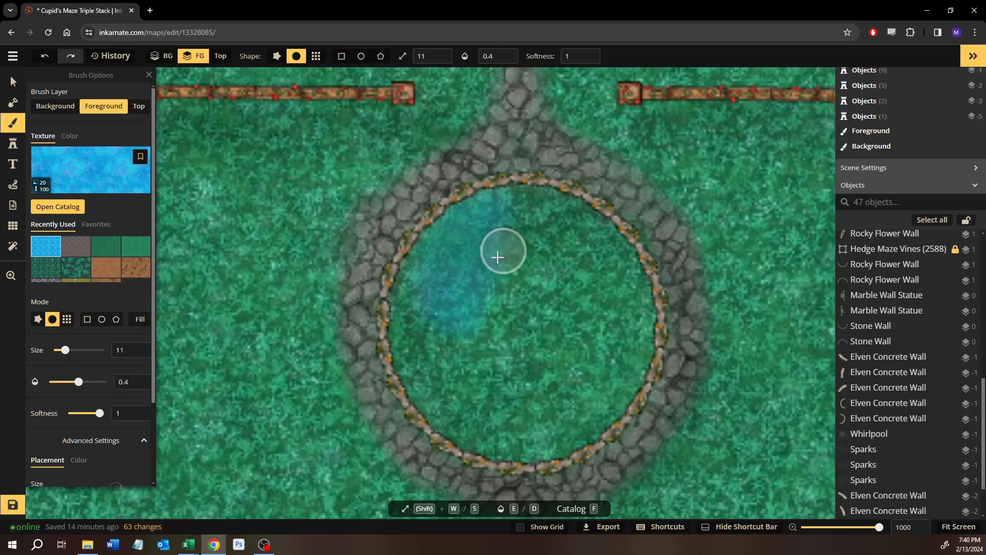
key("ctrl+z")
- Choose the Fey texture Lapis Lazuli With Gold and set its horizontal offset to 33.6 and vertical offset to 22.2
left_click(80, 155)
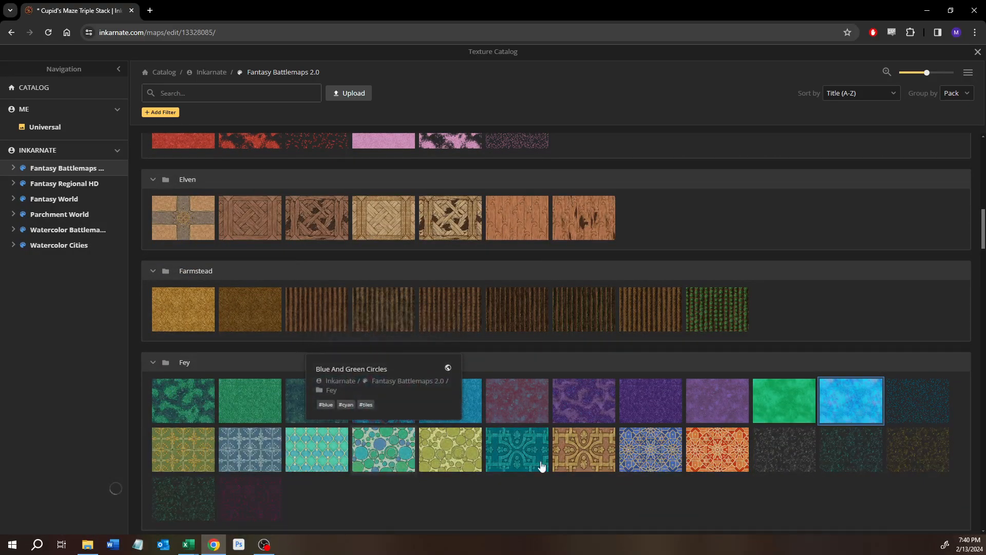
mouse_move(671, 460)
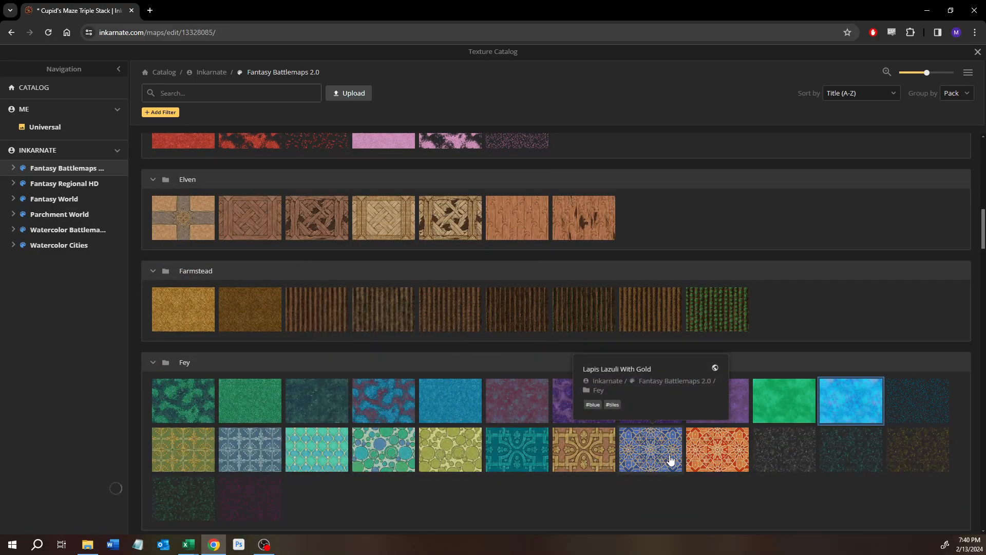
left_click(671, 460)
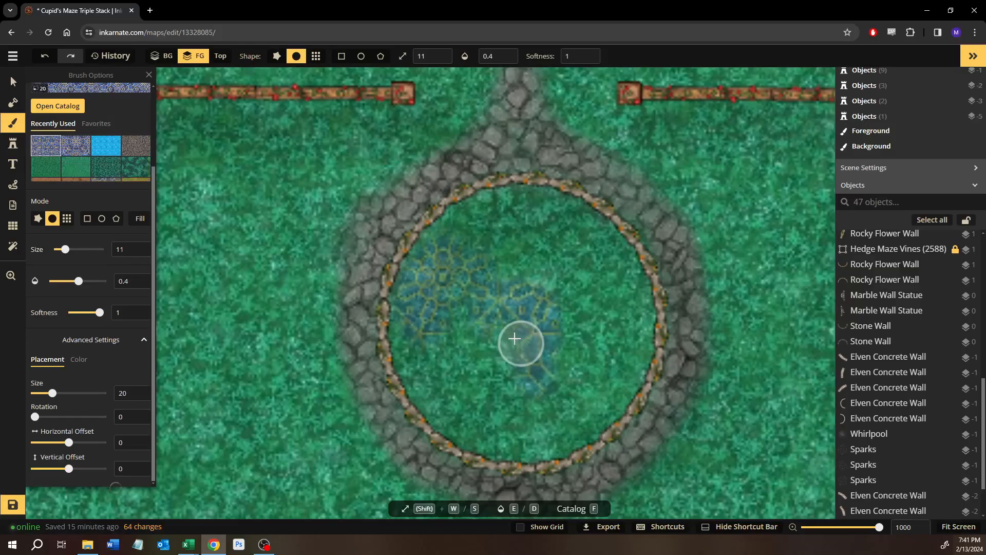
left_click(140, 440)
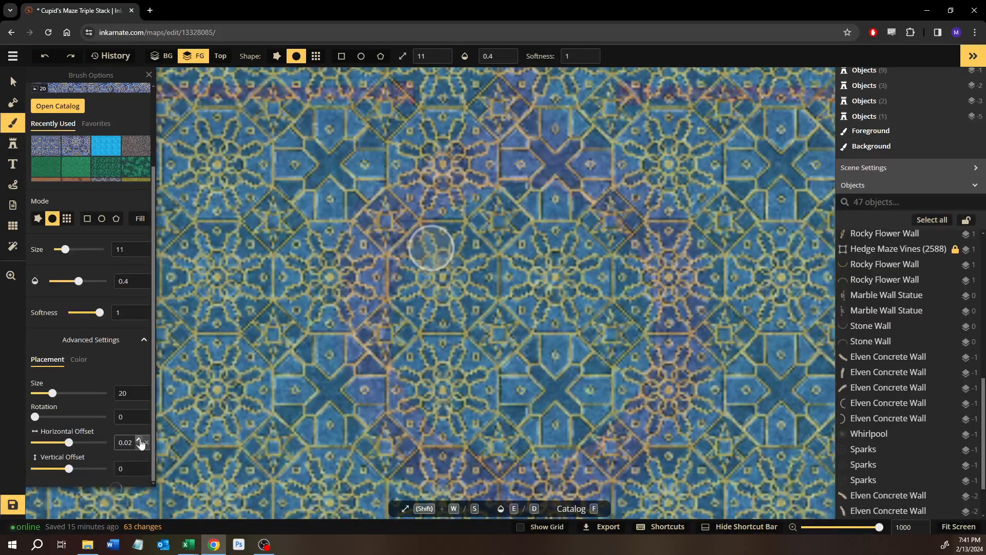
left_click_drag(69, 442, 74, 442)
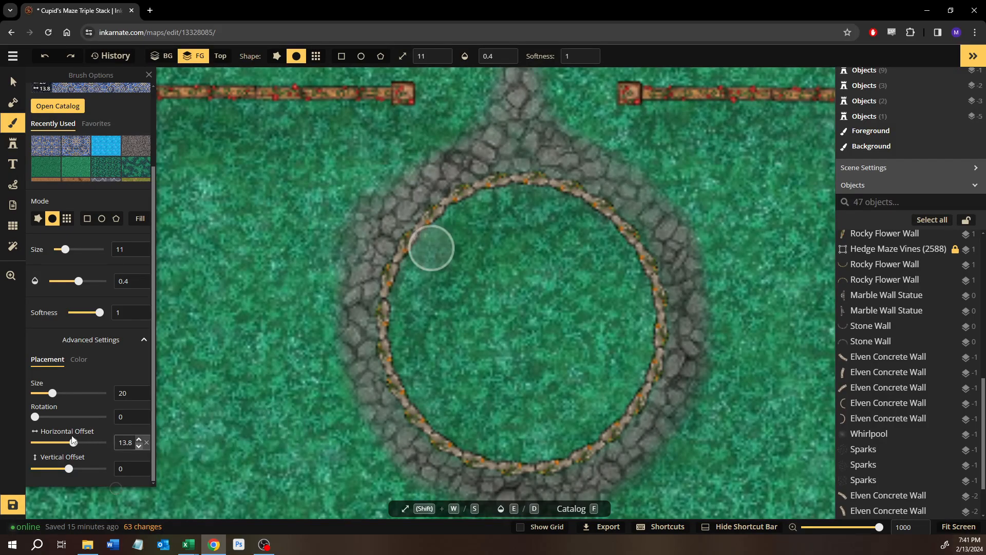
left_click_drag(75, 445, 86, 447)
left_click_drag(78, 442, 80, 442)
left_click_drag(69, 468, 77, 469)
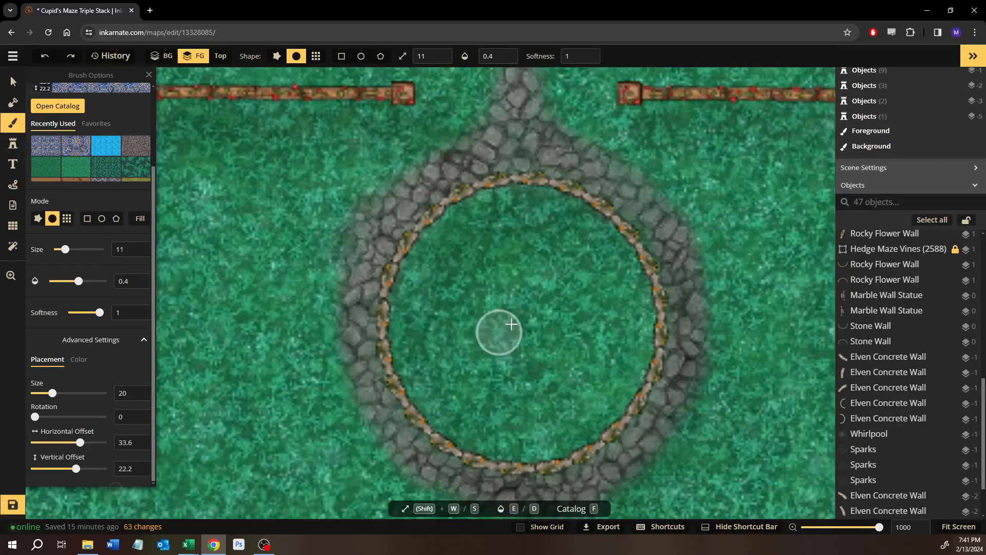
- Paint the blue and gold lapis tile texture over the whole area inside the circular flower wall
mouse_move(486, 318)
left_mouse_down()
mouse_move(550, 317)
mouse_move(512, 352)
mouse_move(476, 342)
mouse_move(513, 310)
mouse_move(547, 331)
mouse_move(494, 351)
mouse_move(472, 310)
mouse_move(541, 303)
left_mouse_up()
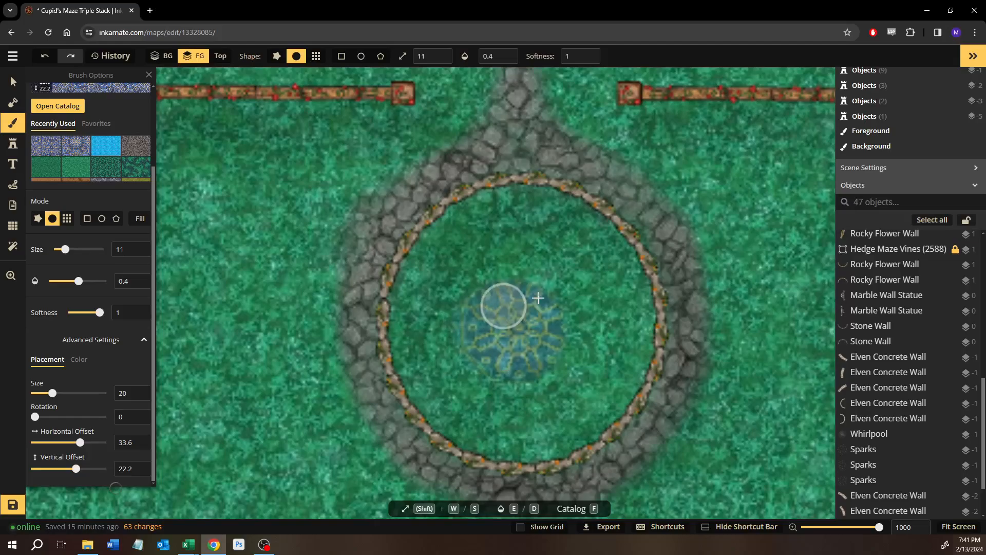
mouse_move(474, 350)
left_mouse_down()
mouse_move(450, 321)
mouse_move(514, 279)
mouse_move(573, 298)
mouse_move(576, 347)
mouse_move(553, 379)
mouse_move(484, 381)
mouse_move(451, 342)
mouse_move(473, 278)
mouse_move(535, 268)
mouse_move(572, 301)
mouse_move(567, 356)
mouse_move(528, 392)
mouse_move(466, 387)
mouse_move(456, 325)
mouse_move(472, 273)
mouse_move(440, 308)
mouse_move(435, 363)
mouse_move(456, 396)
mouse_move(442, 373)
mouse_move(438, 289)
mouse_move(460, 274)
mouse_move(431, 326)
mouse_move(439, 372)
mouse_move(427, 355)
mouse_move(446, 264)
mouse_move(471, 231)
mouse_move(510, 234)
mouse_move(464, 275)
mouse_move(451, 314)
mouse_move(514, 241)
mouse_move(574, 260)
mouse_move(593, 309)
mouse_move(555, 388)
mouse_move(528, 410)
mouse_move(561, 390)
mouse_move(583, 289)
mouse_move(514, 250)
mouse_move(464, 304)
mouse_move(453, 364)
mouse_move(470, 395)
mouse_move(522, 424)
mouse_move(558, 416)
mouse_move(593, 363)
mouse_move(605, 283)
mouse_move(593, 391)
mouse_move(570, 419)
mouse_move(599, 374)
mouse_move(613, 312)
mouse_move(605, 372)
mouse_move(575, 418)
mouse_move(532, 432)
mouse_move(479, 428)
mouse_move(439, 401)
mouse_move(406, 318)
mouse_move(437, 244)
mouse_move(452, 229)
mouse_move(420, 279)
mouse_move(475, 216)
mouse_move(509, 204)
mouse_move(443, 237)
left_mouse_up()
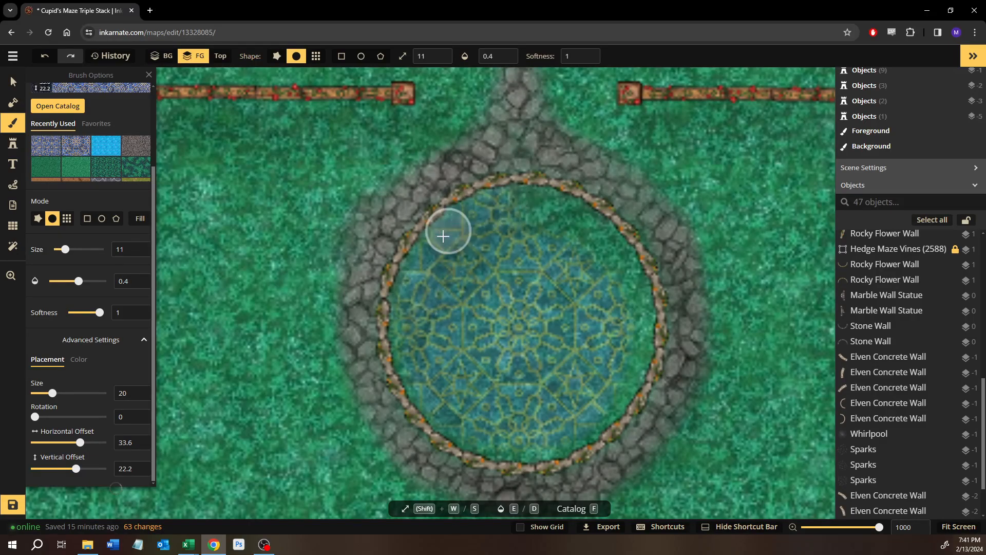
mouse_move(413, 288)
left_mouse_down()
mouse_move(414, 341)
mouse_move(464, 420)
mouse_move(542, 450)
left_mouse_up()
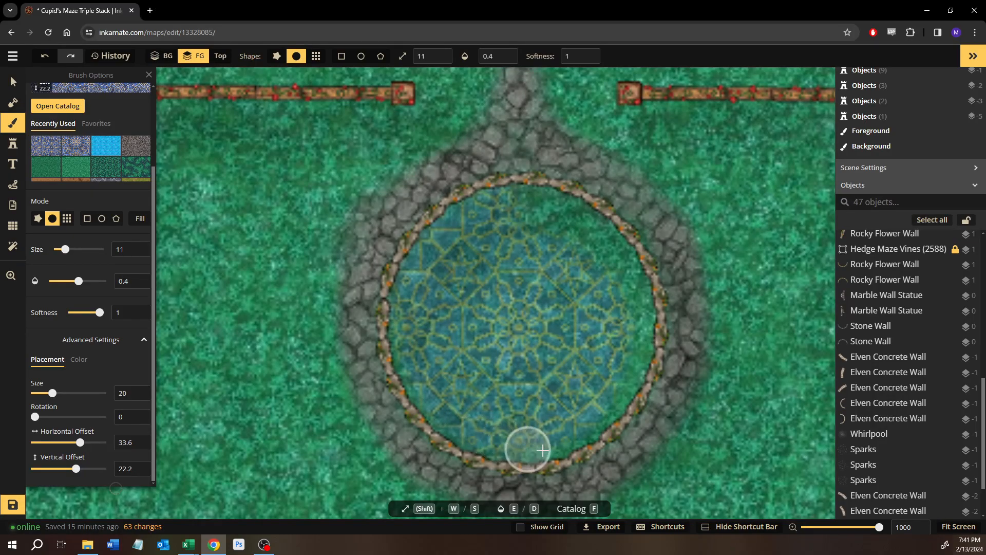
mouse_move(612, 393)
left_mouse_down()
mouse_move(642, 319)
mouse_move(615, 245)
mouse_move(535, 204)
mouse_move(497, 204)
mouse_move(533, 212)
mouse_move(577, 261)
mouse_move(521, 232)
mouse_move(484, 230)
mouse_move(501, 215)
mouse_move(448, 255)
mouse_move(406, 357)
mouse_move(409, 388)
mouse_move(461, 440)
mouse_move(514, 455)
mouse_move(571, 448)
mouse_move(626, 375)
mouse_move(637, 321)
mouse_move(628, 284)
mouse_move(551, 225)
mouse_move(491, 216)
mouse_move(520, 268)
mouse_move(455, 271)
left_mouse_up()
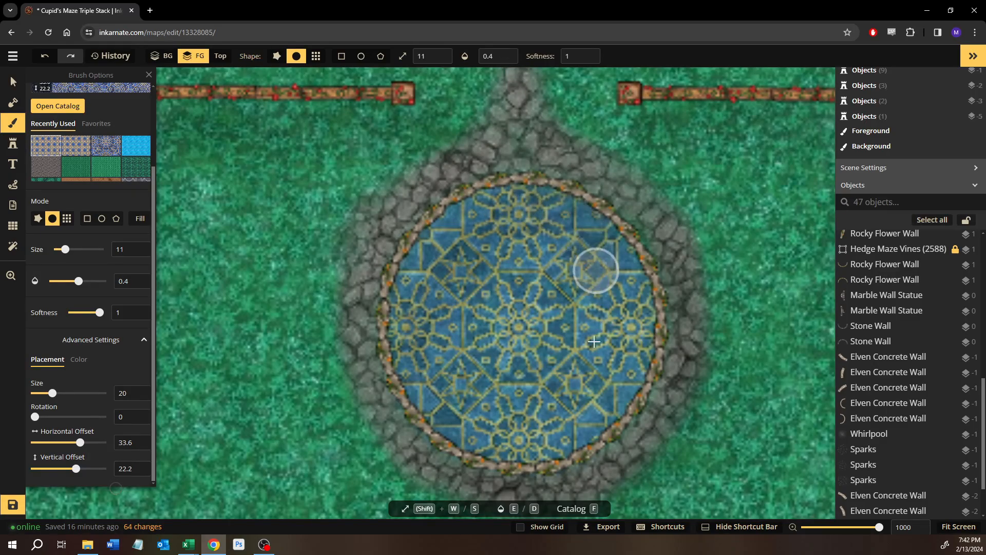
- Paint the blue water texture over the lapis tiles inside the circular wall at opacity 0.4, keeping the pattern showing through
left_click(135, 149)
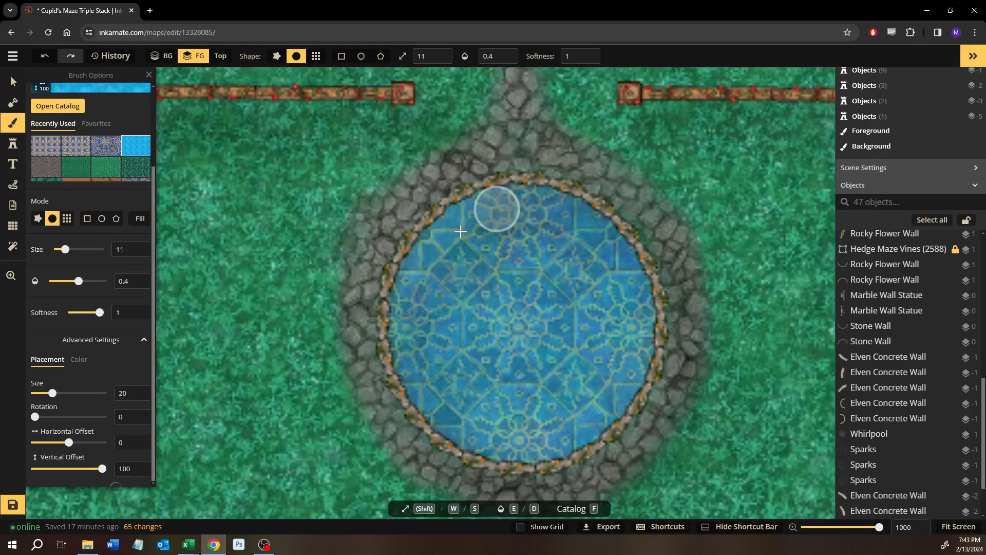
mouse_move(426, 274)
left_mouse_down()
mouse_move(409, 348)
mouse_move(425, 374)
mouse_move(501, 401)
mouse_move(505, 393)
left_mouse_up()
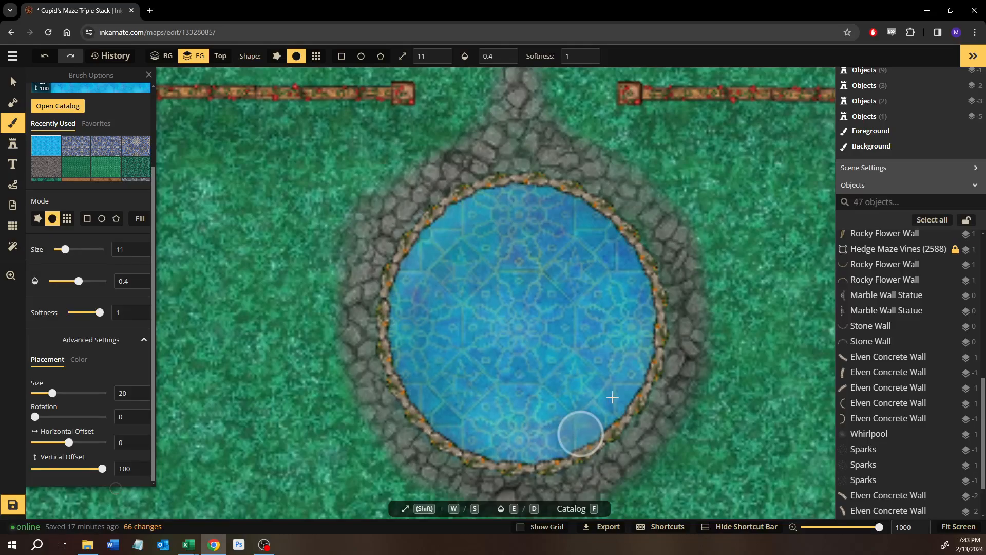
- Show the square grid of 40 columns and 60 rows over the map
key("v")
scroll(291, 228, "down", 3)
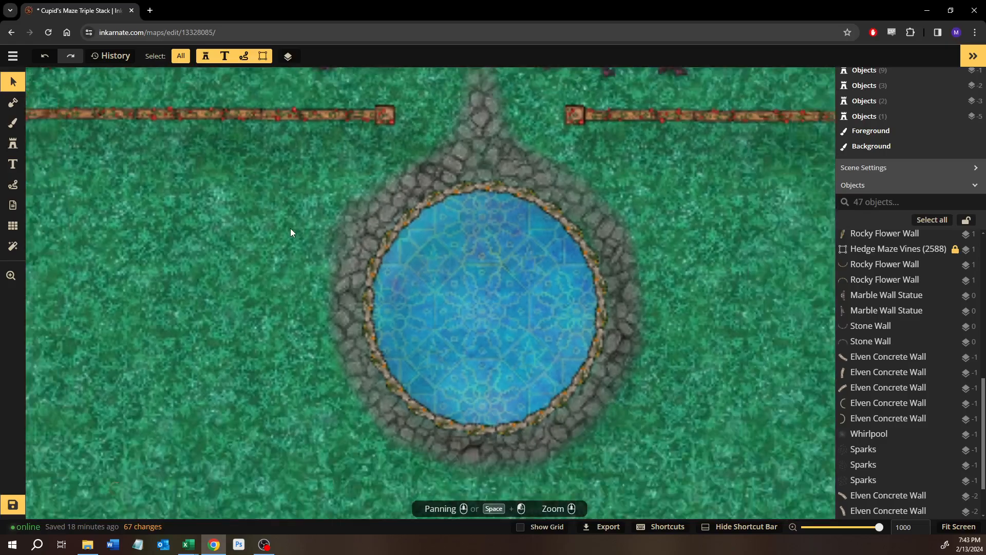
left_click(13, 226)
left_click(173, 55)
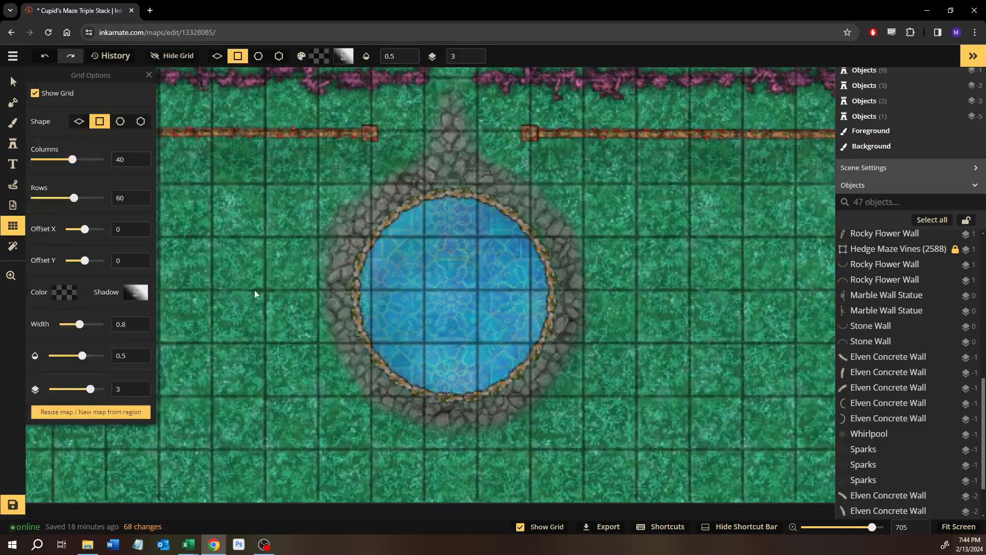
scroll(258, 299, "down", 5)
scroll(427, 338, "up", 10)
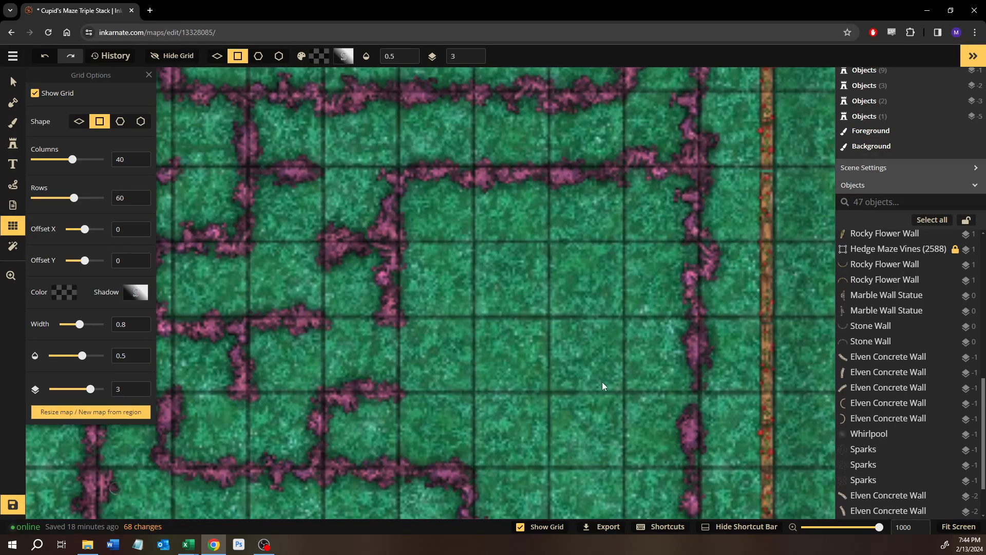
scroll(602, 381, "down", 6)
scroll(517, 425, "up", 6)
scroll(476, 445, "down", 8)
scroll(565, 359, "up", 6)
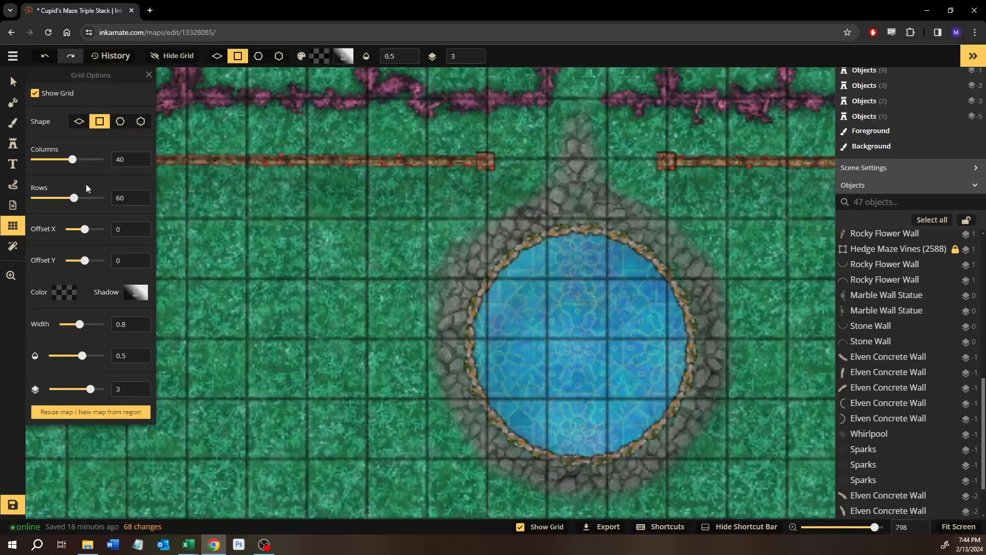
- Search the Fantasy Battlemaps 2.0 stamps for "statue" and choose the first Elven Statue variant
left_click(20, 149)
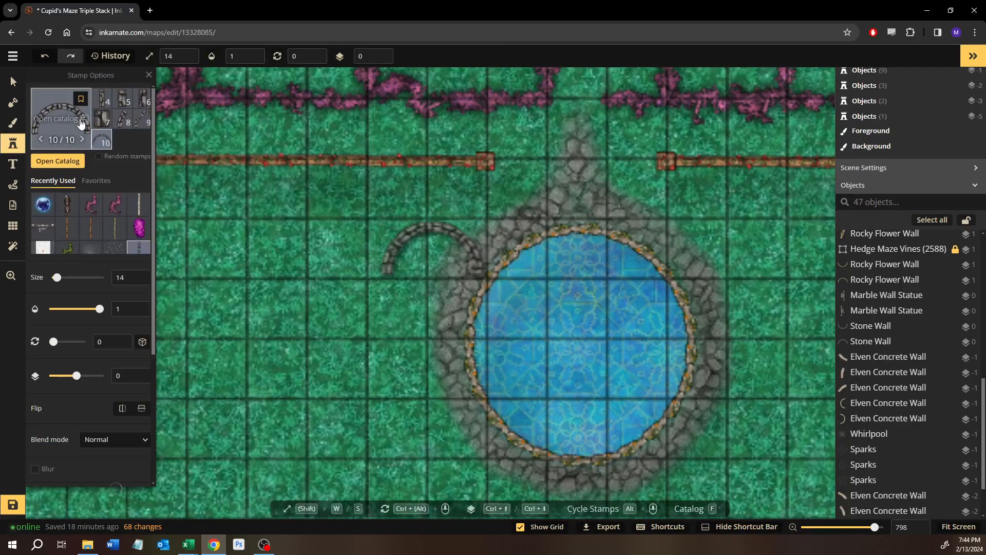
left_click(70, 163)
type("statue")
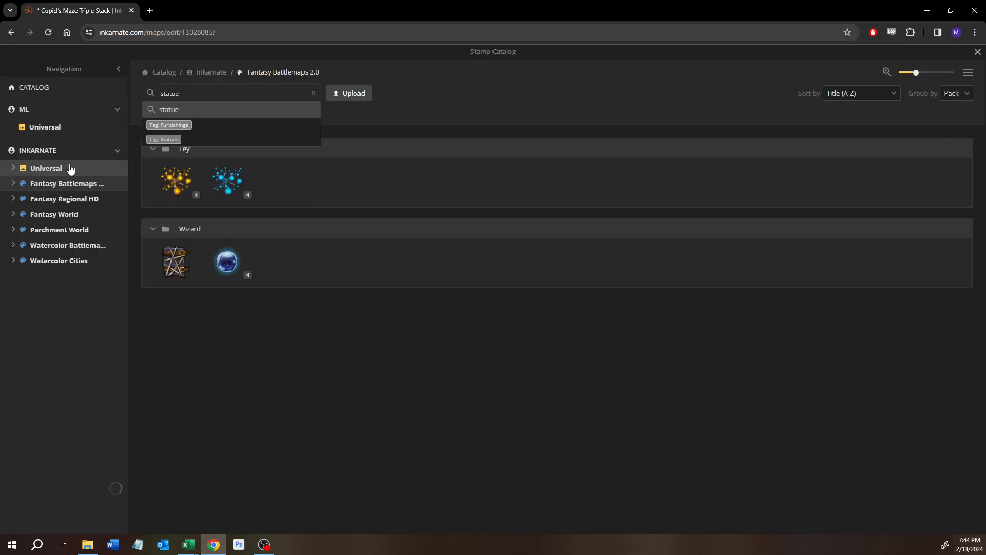
key("Return")
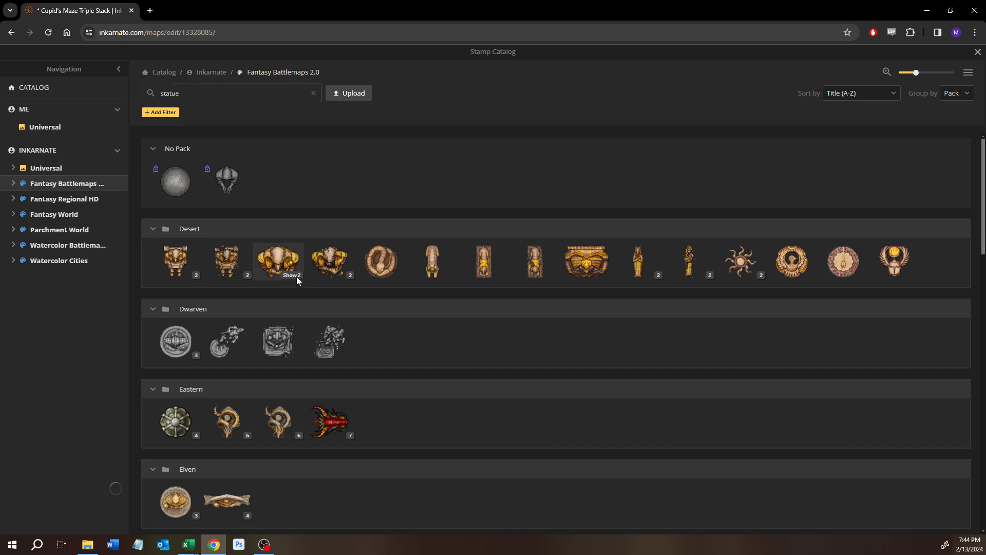
scroll(296, 276, "down", 5)
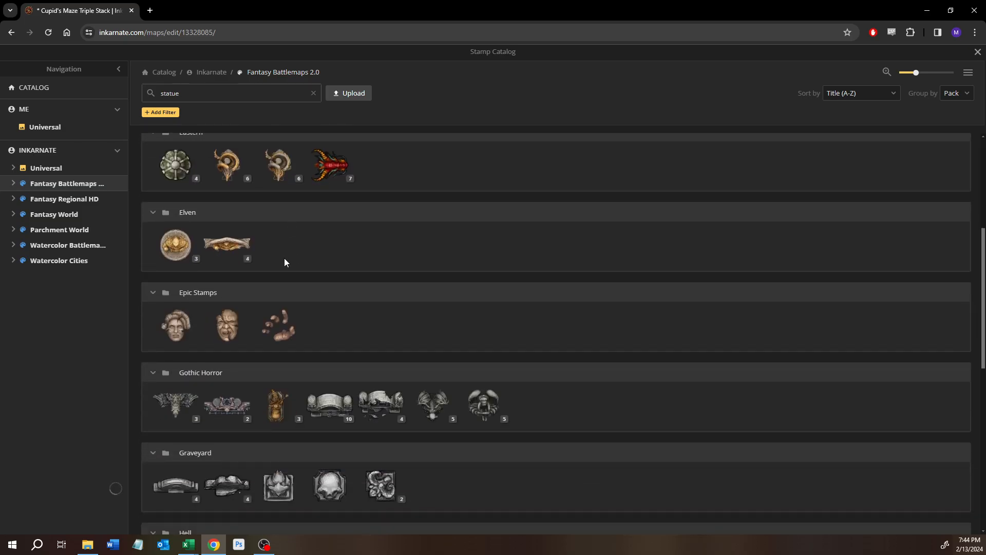
scroll(285, 262, "up", 2)
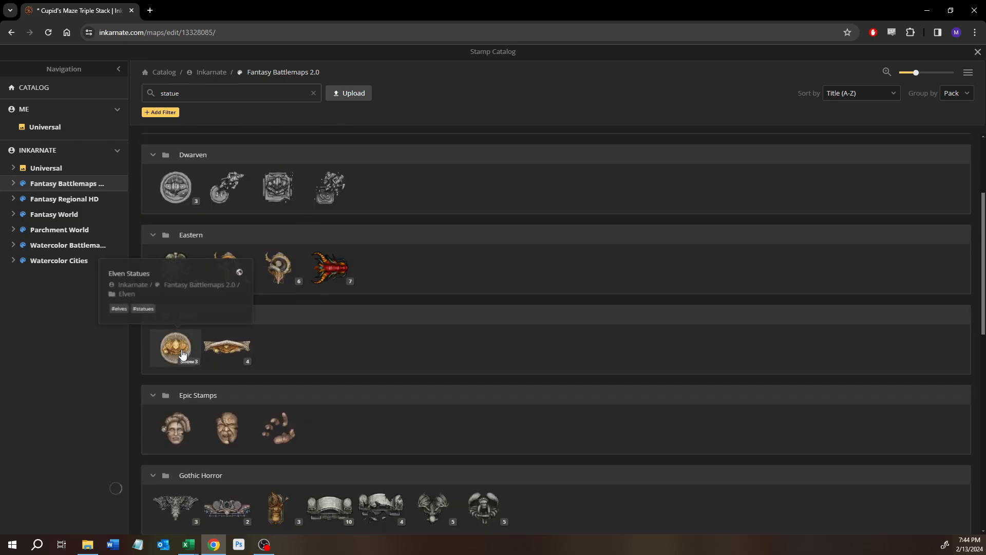
left_click(184, 362)
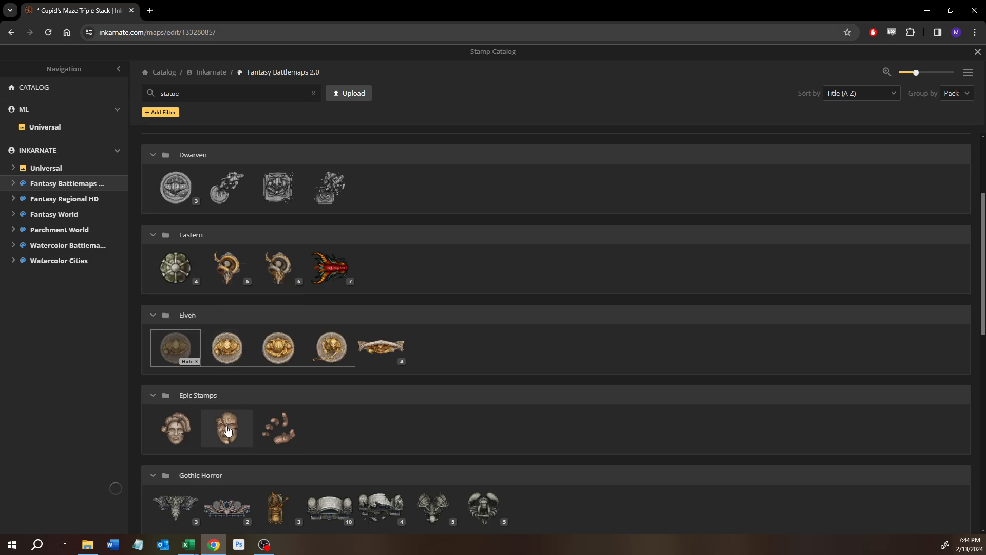
mouse_move(228, 431)
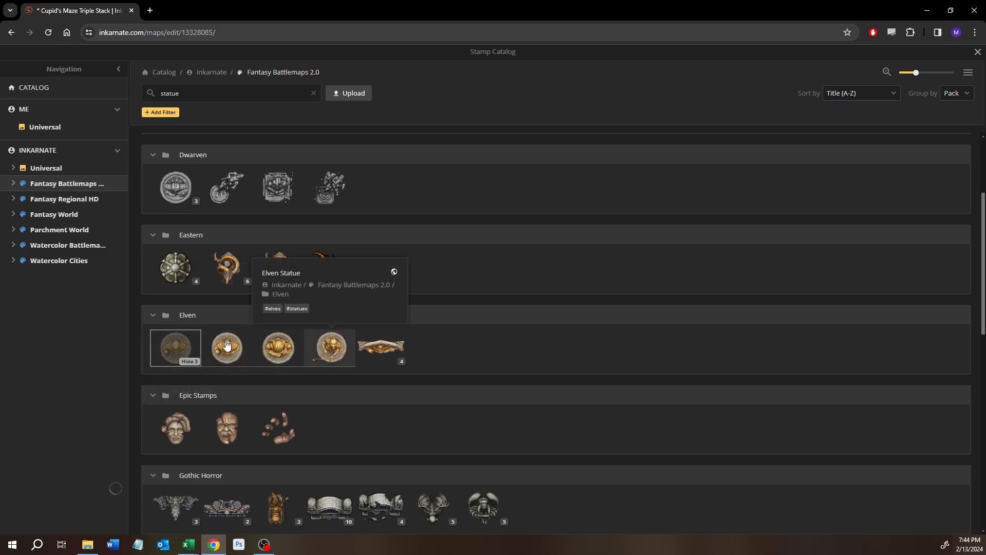
left_click(228, 345)
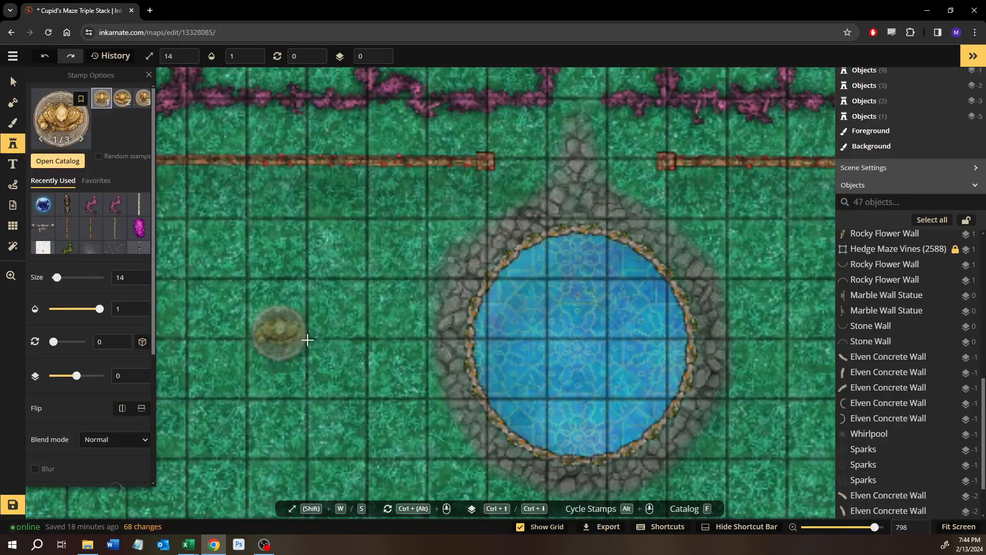
- Place a size 14 Elven Statue on the grass west of the pool, rotated to 270 degrees
scroll(363, 360, "up", 2)
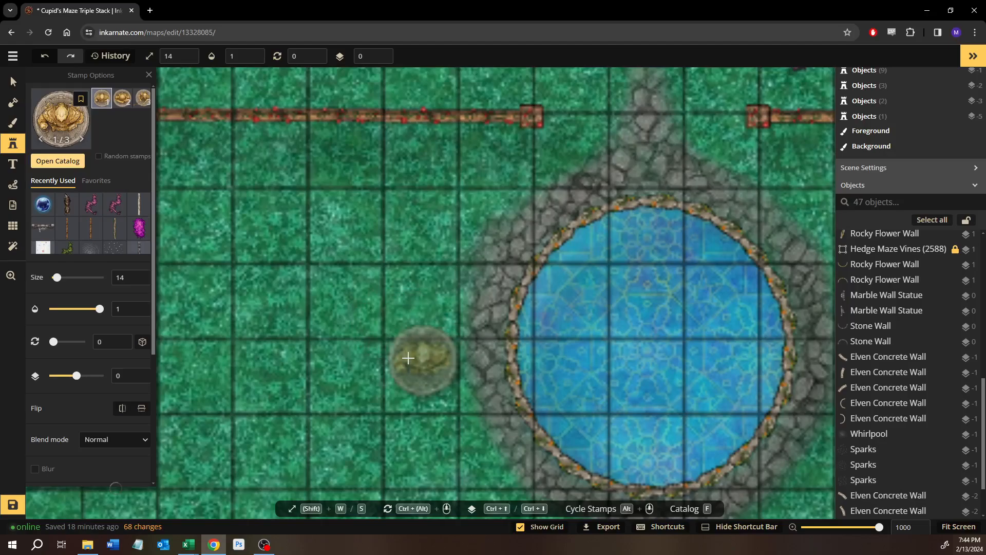
left_click(344, 335)
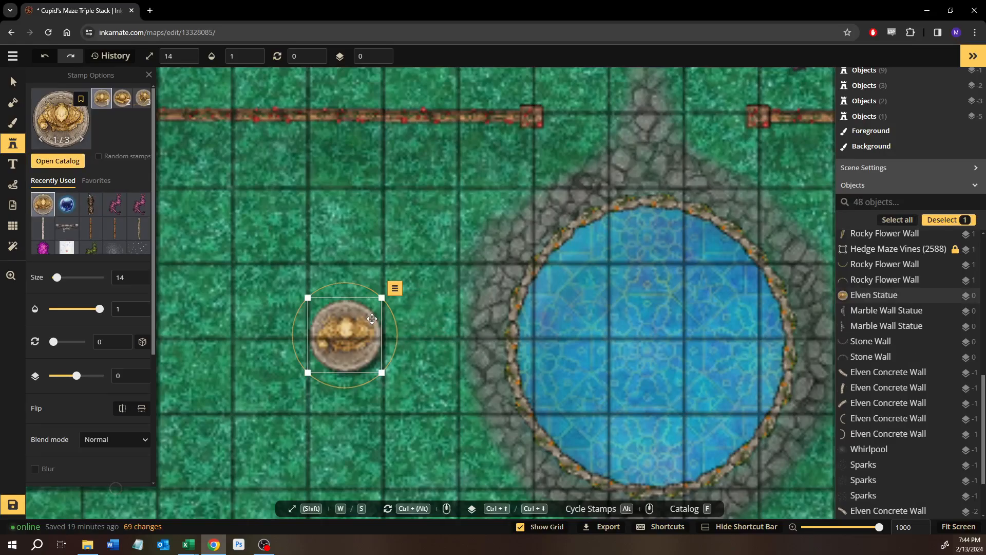
left_click_drag(304, 285, 224, 325)
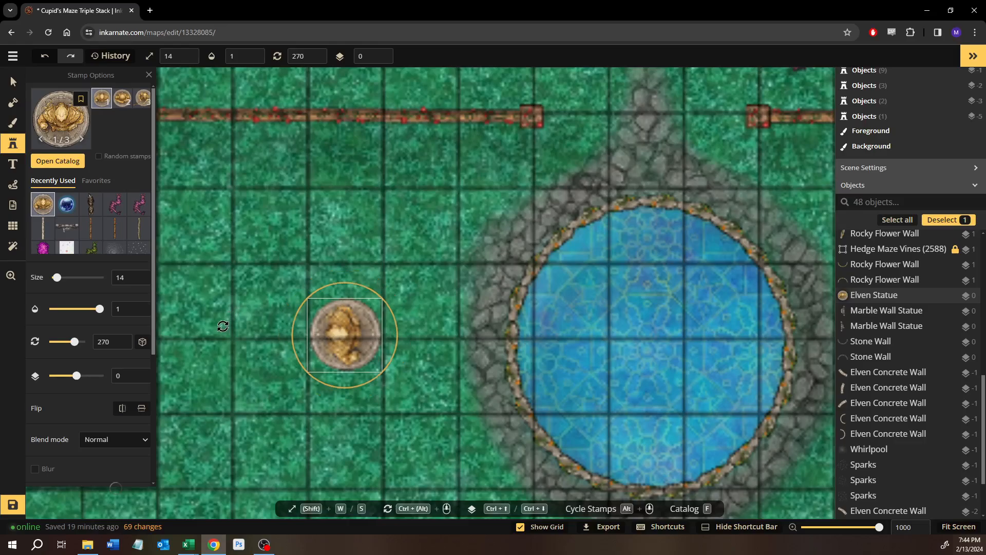
left_click_drag(343, 329, 342, 334)
- Place a second Elven Statue on the grass east of the pool, rotated to 90 degrees
key("space")
left_click_drag(668, 328, 541, 307)
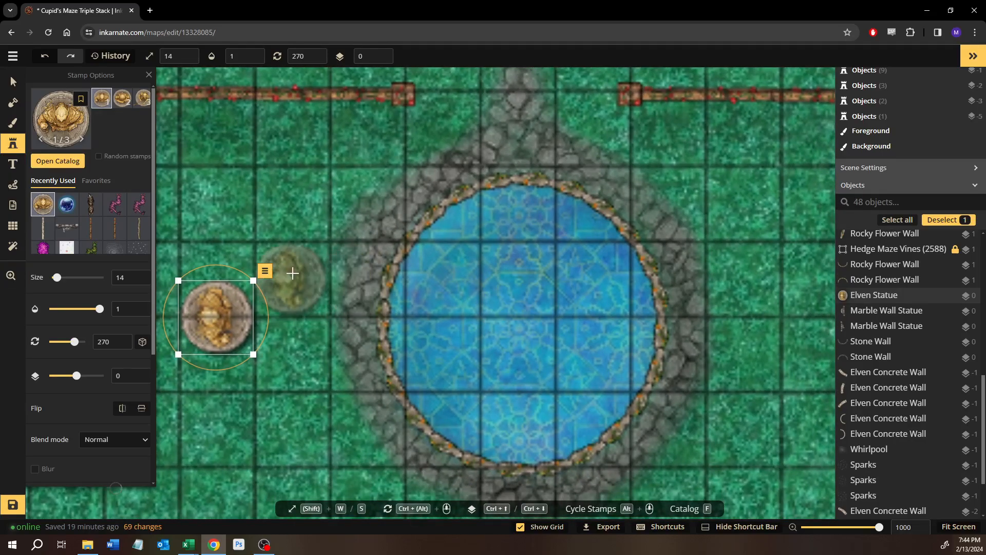
key("space")
left_click_drag(421, 321, 337, 315)
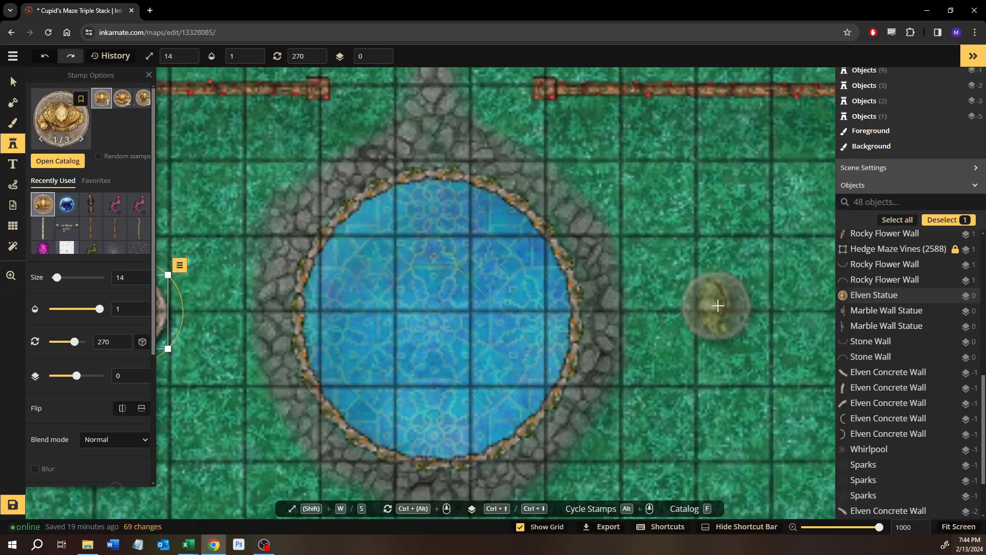
left_click(729, 308)
left_click_drag(733, 257, 728, 376)
left_click_drag(735, 313, 738, 306)
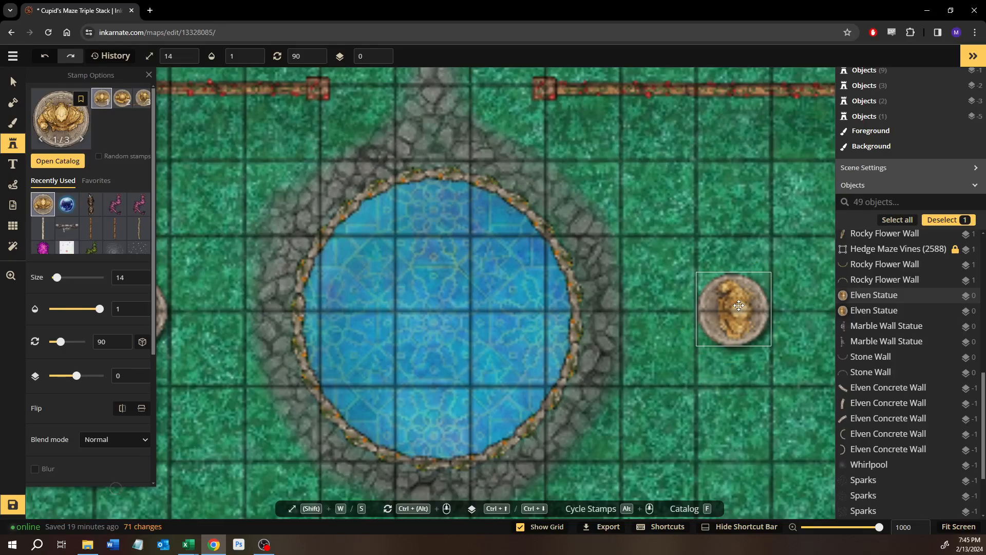
- Move the western Elven Statue closer to the pool, centering it on a vertical grid line
left_click(13, 82)
key("space")
left_click_drag(306, 305, 423, 304)
left_click(346, 313)
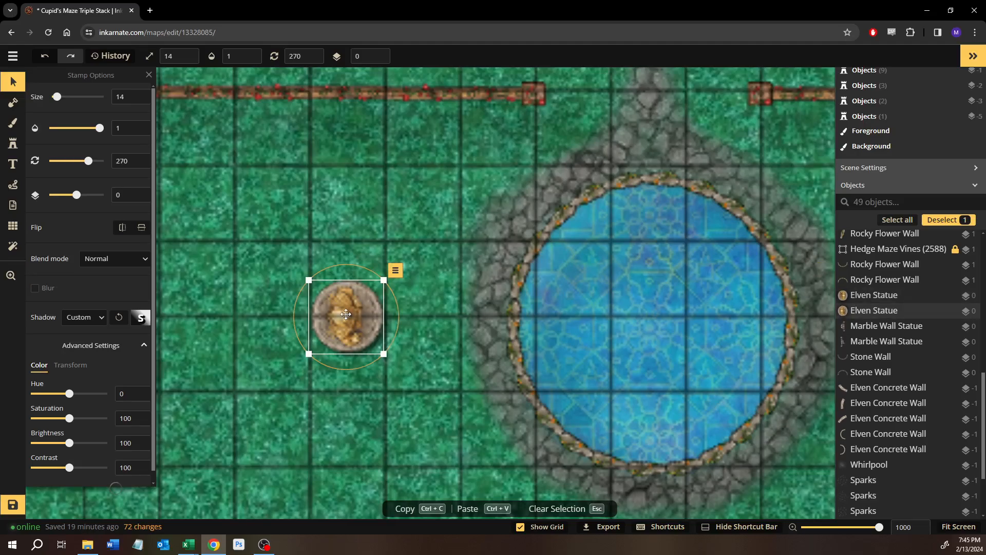
left_click_drag(346, 313, 370, 314)
key("Right")
key("Right")
key("Right")
key("Right")
key("Right")
key("Right")
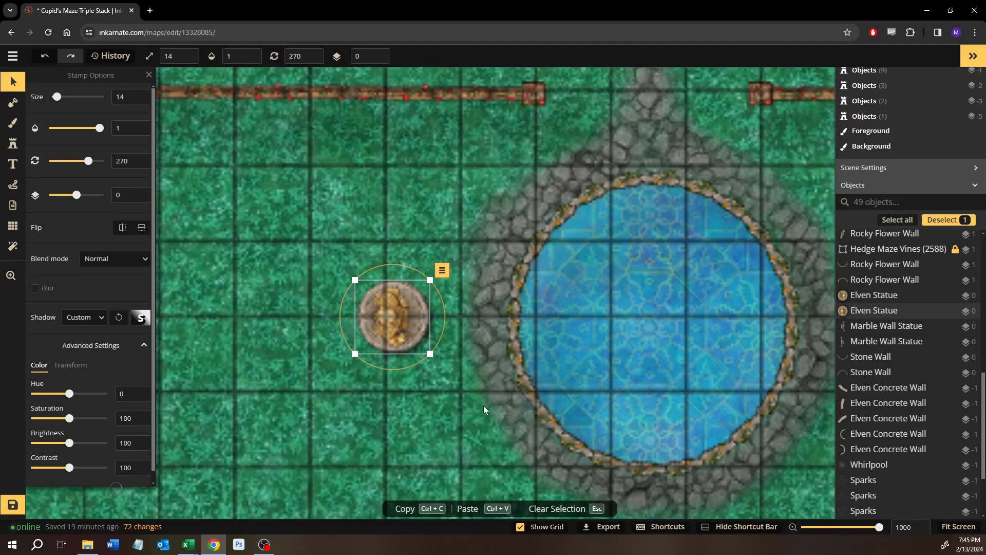
left_click(495, 409)
- Nudge the eastern Elven Statue closer to the pool so it mirrors the western statue's position
left_click_drag(595, 345, 278, 360)
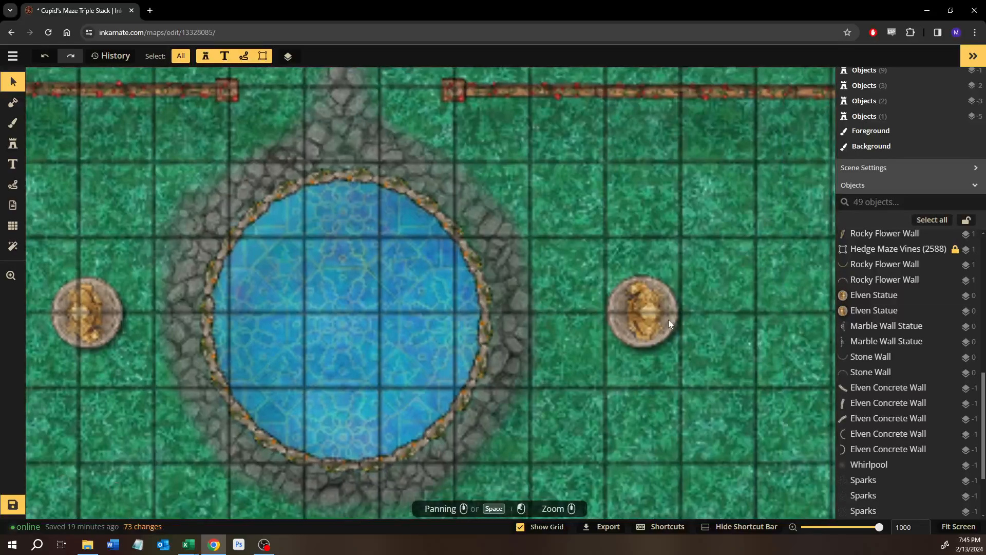
left_click(651, 311)
key("Left")
key("Left")
key("Left")
key("Left")
key("Left")
key("Left")
key("Left")
key("Left")
key("Left")
key("Left")
key("Left")
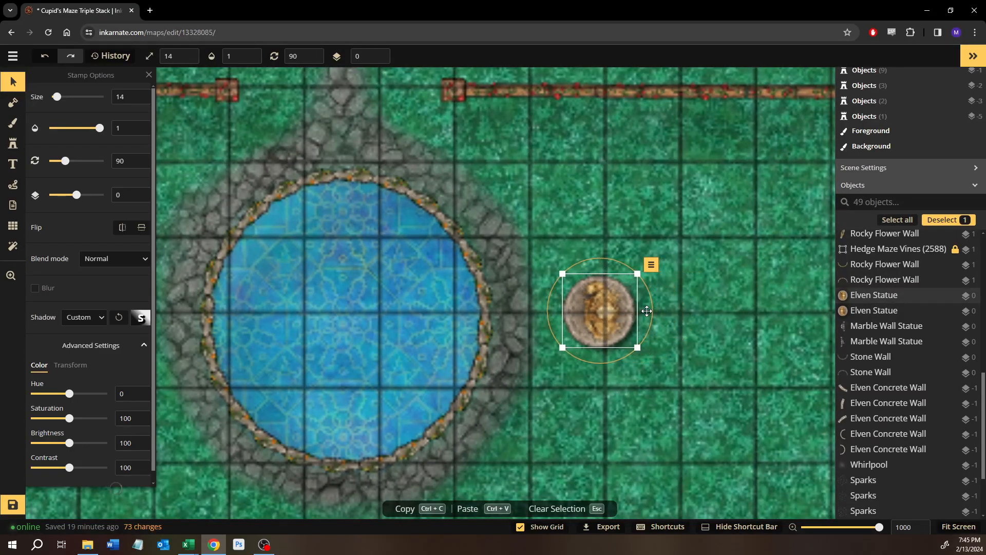
left_click(653, 386)
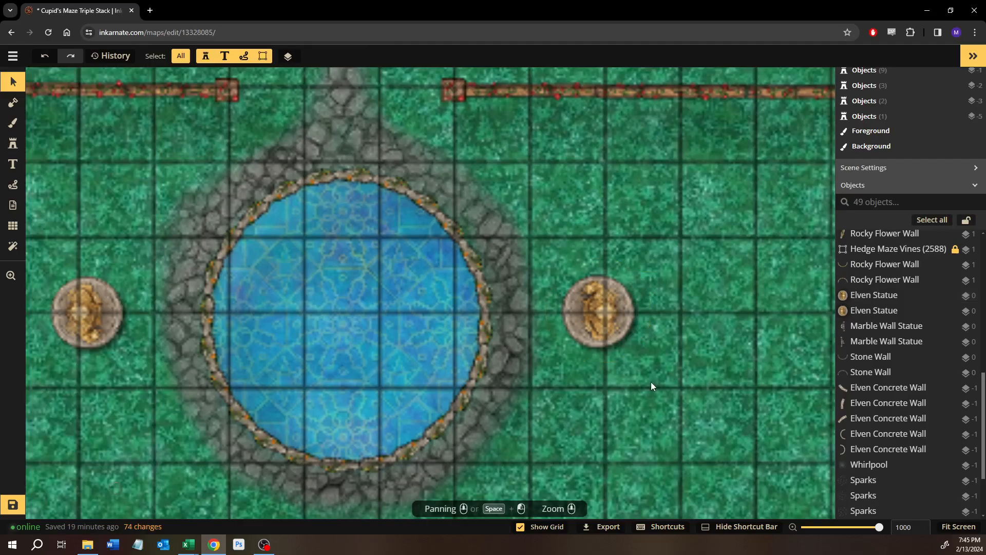
scroll(651, 381, "down", 4)
scroll(312, 300, "up", 4)
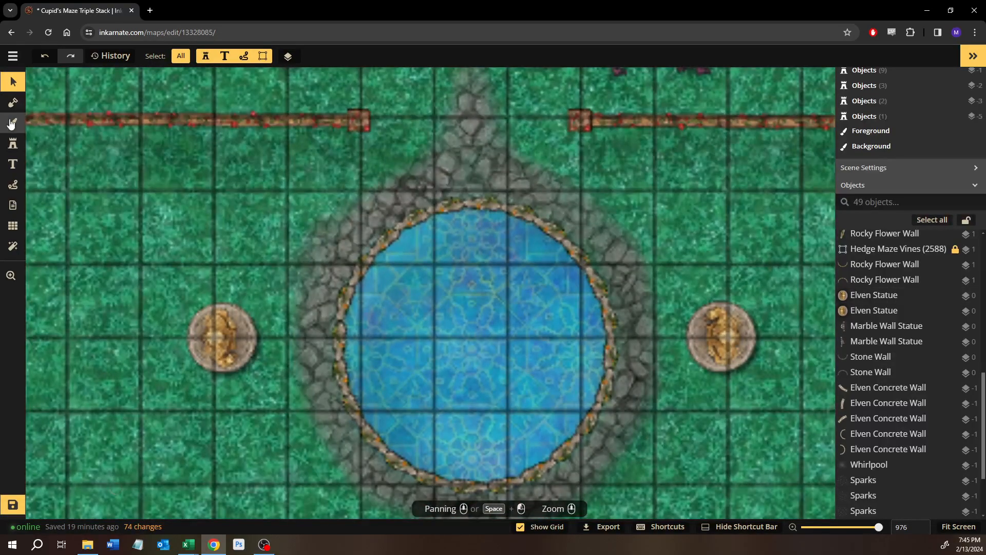
- Fill a grid-snapped foreground rectangle of 2.5 by 2 squares around the western statue with the gray stone texture at opacity 0.4
left_click(13, 123)
left_click_drag(337, 203, 480, 173)
left_click(44, 265)
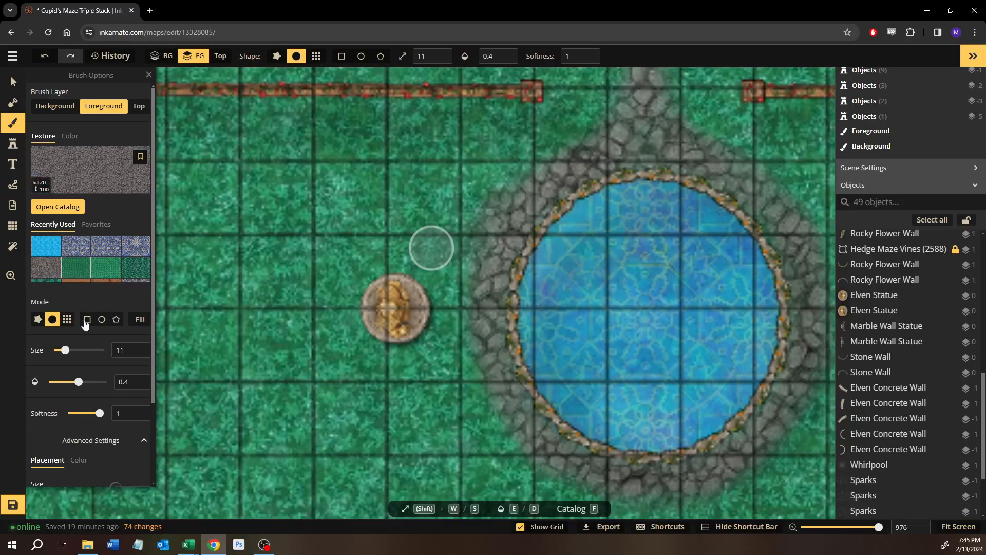
left_click(87, 319)
mouse_move(478, 240)
left_mouse_down()
mouse_move(453, 271)
mouse_move(335, 348)
mouse_move(323, 362)
mouse_move(326, 378)
left_mouse_up()
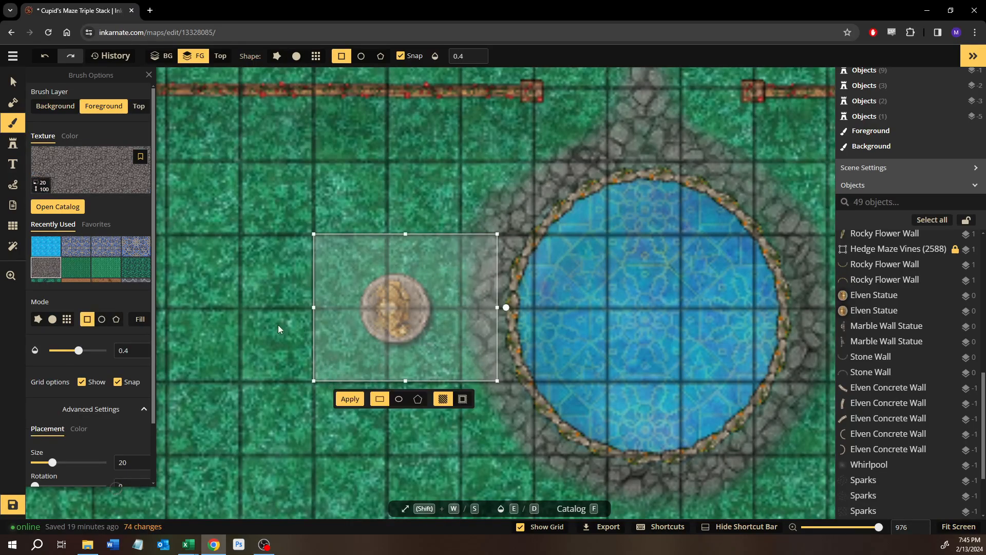
left_click(348, 399)
left_click(531, 180)
- Fill a matching grid-snapped rectangle, two squares tall, around the eastern statue with the gray stone texture at opacity 0.4
key("space")
left_click_drag(490, 201, 329, 156)
left_click_drag(651, 197, 816, 336)
left_click_drag(663, 261, 630, 262)
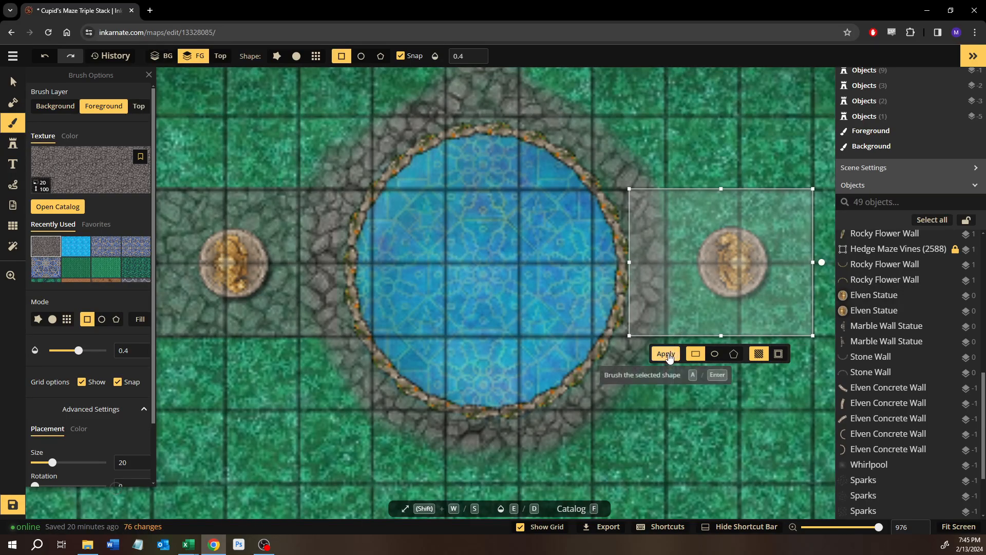
left_click_drag(631, 267, 676, 286)
left_click(684, 355)
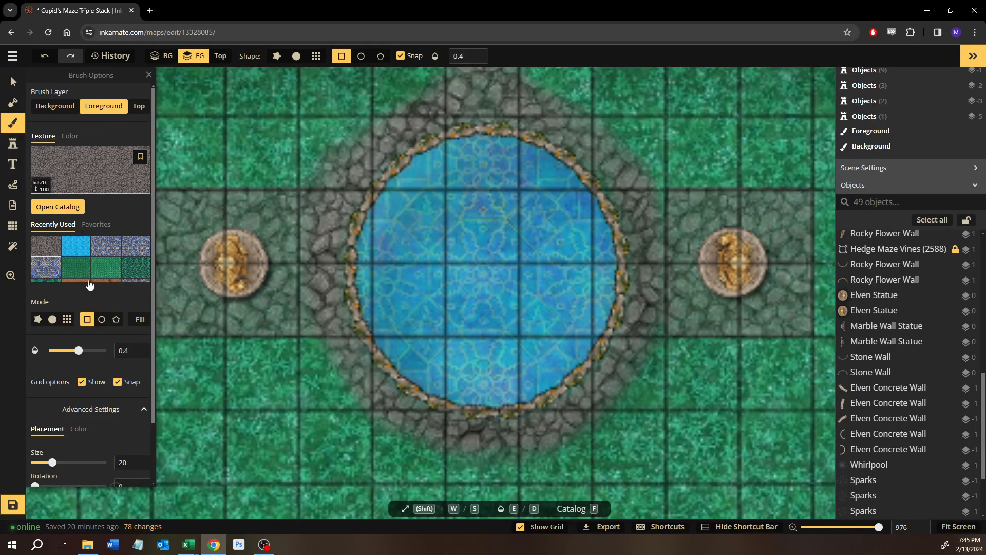
- Paint gray stone with the size 11 round brush to blend the statues' rectangular patches into the pool's stone ring
left_click(53, 319)
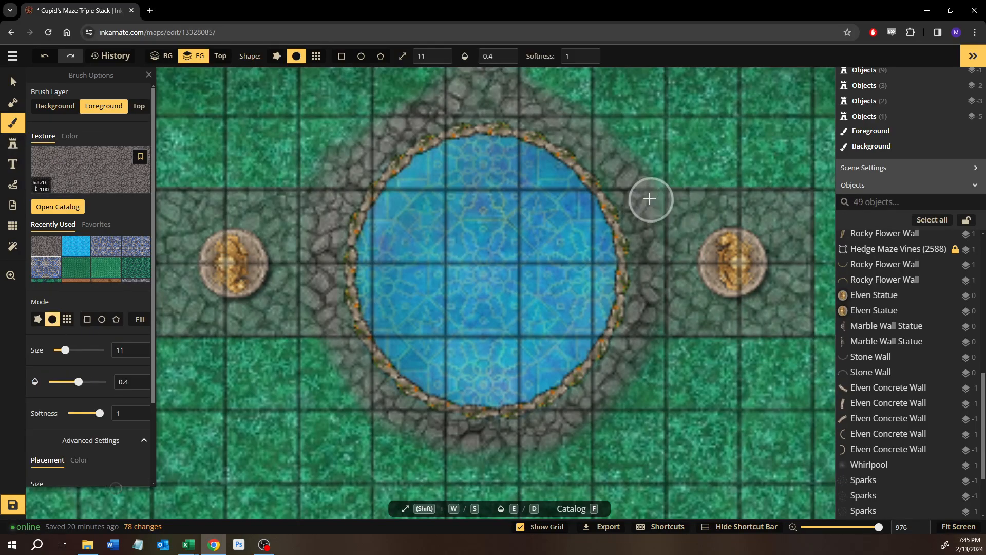
mouse_move(669, 227)
left_mouse_down()
mouse_move(654, 199)
mouse_move(668, 284)
mouse_move(639, 325)
mouse_move(685, 312)
mouse_move(645, 315)
mouse_move(656, 217)
mouse_move(619, 171)
mouse_move(658, 212)
mouse_move(631, 224)
mouse_move(729, 204)
left_mouse_up()
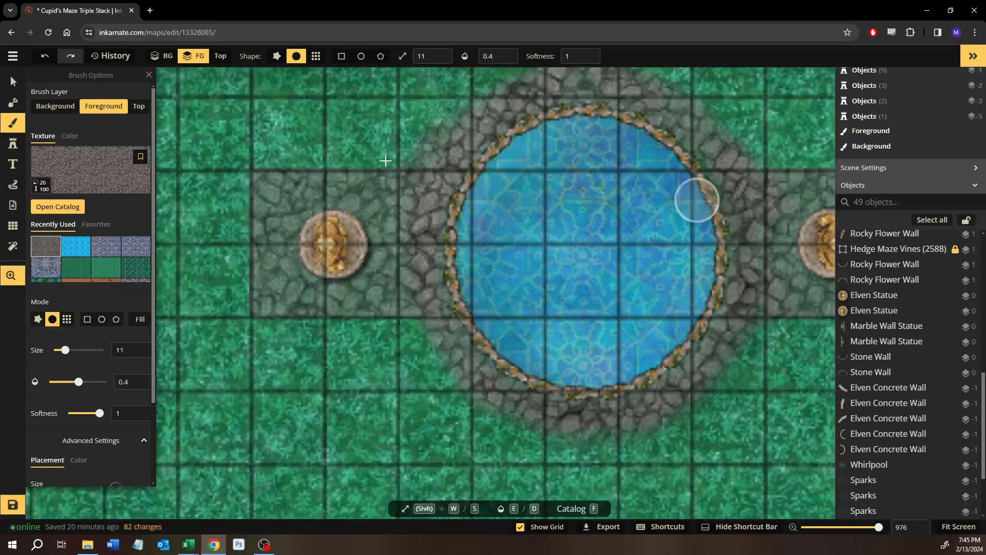
scroll(379, 159, "down", 3)
left_click_drag(463, 151, 388, 194)
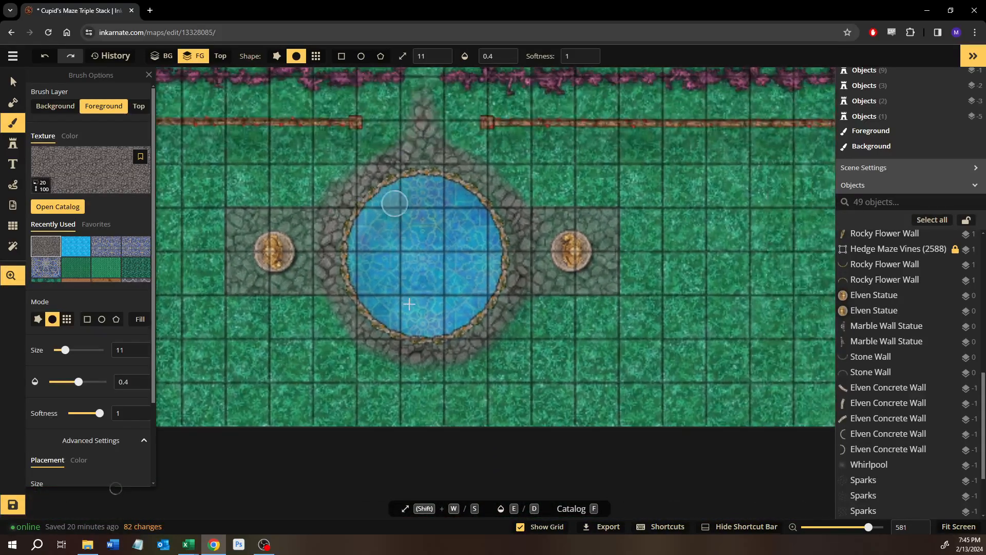
scroll(387, 265, "down", 2)
scroll(387, 263, "down", 1)
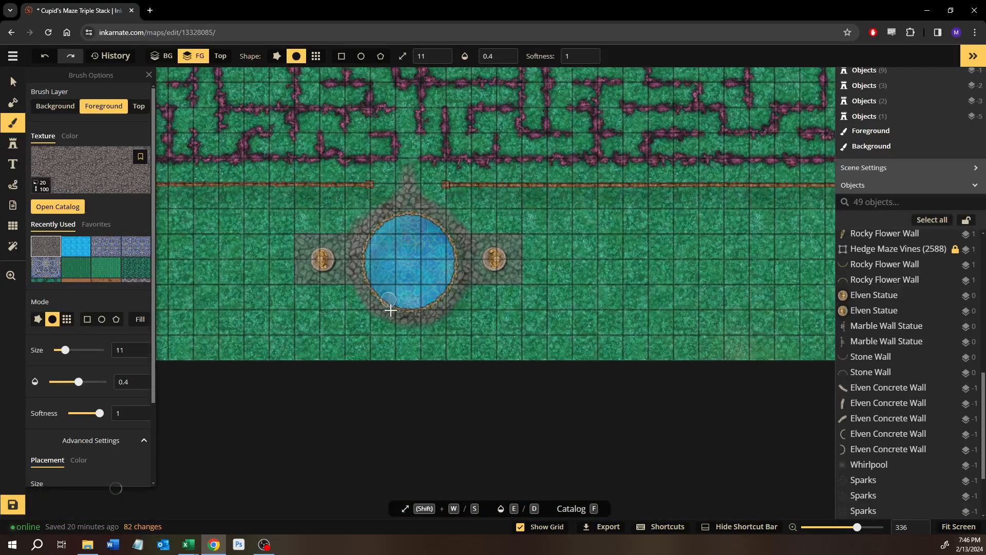
- Paint a gray stone path about one grid square wide from the pool ring's southern edge down to the map's border
scroll(388, 313, "up", 4)
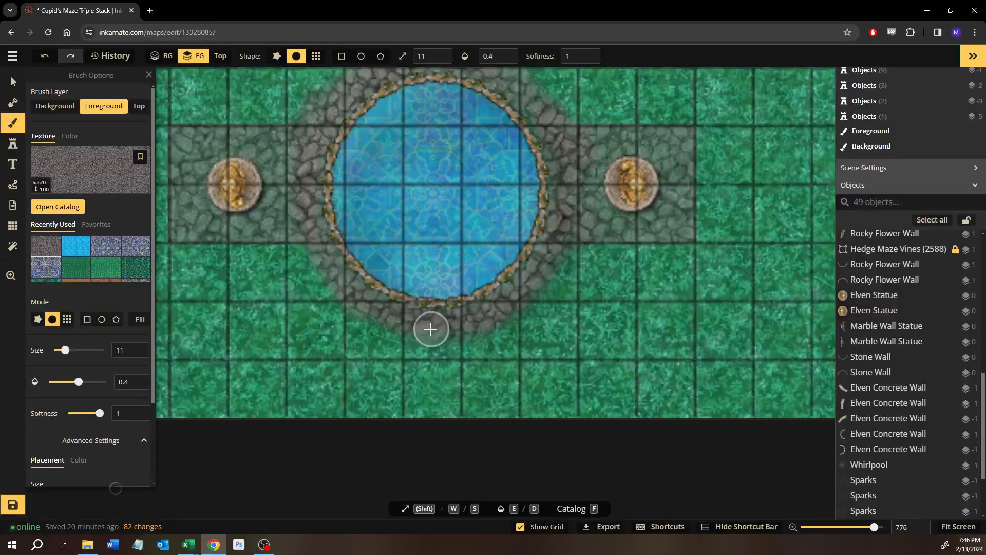
mouse_move(447, 408)
left_mouse_down()
mouse_move(439, 432)
mouse_move(433, 331)
left_mouse_up()
left_click_drag(432, 418, 424, 336)
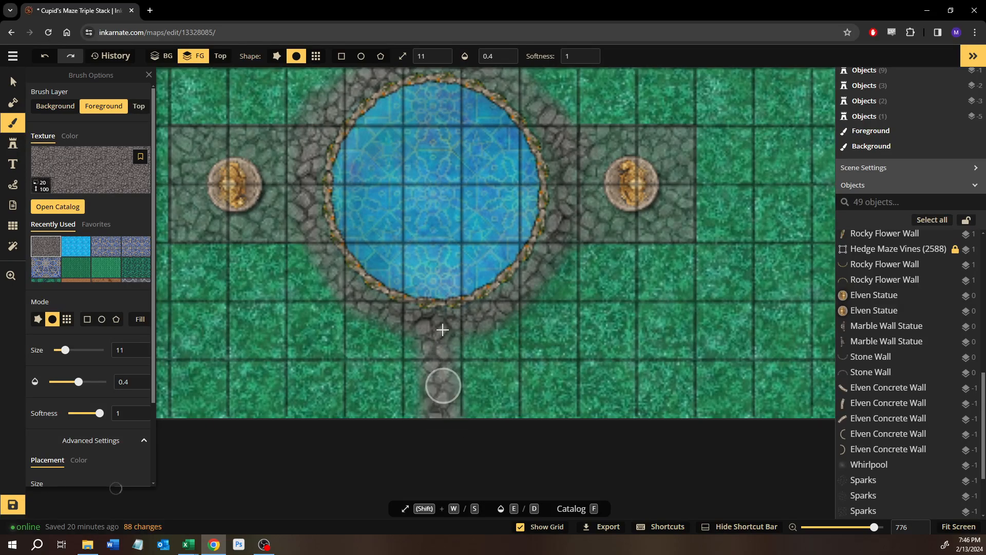
mouse_move(447, 403)
left_mouse_down()
mouse_move(444, 333)
mouse_move(445, 439)
mouse_move(446, 328)
mouse_move(418, 410)
mouse_move(419, 328)
mouse_move(413, 418)
left_mouse_up()
key("space")
mouse_move(449, 333)
left_mouse_down()
mouse_move(452, 410)
mouse_move(451, 320)
left_mouse_up()
scroll(522, 236, "down", 5)
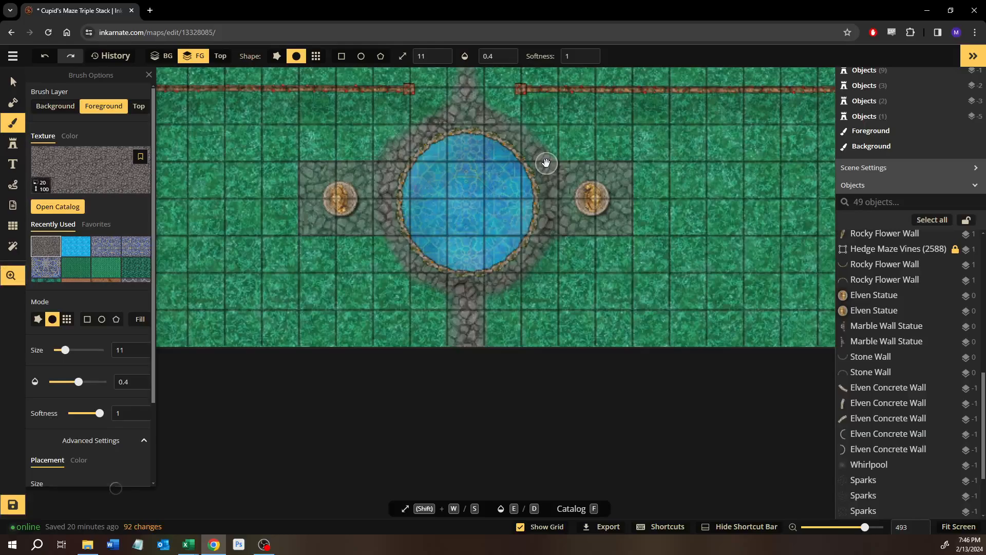
- Save the map with the finished pool, statues and stone paths outside the maze entrance
scroll(540, 168, "down", 5)
left_click_drag(532, 182, 518, 340)
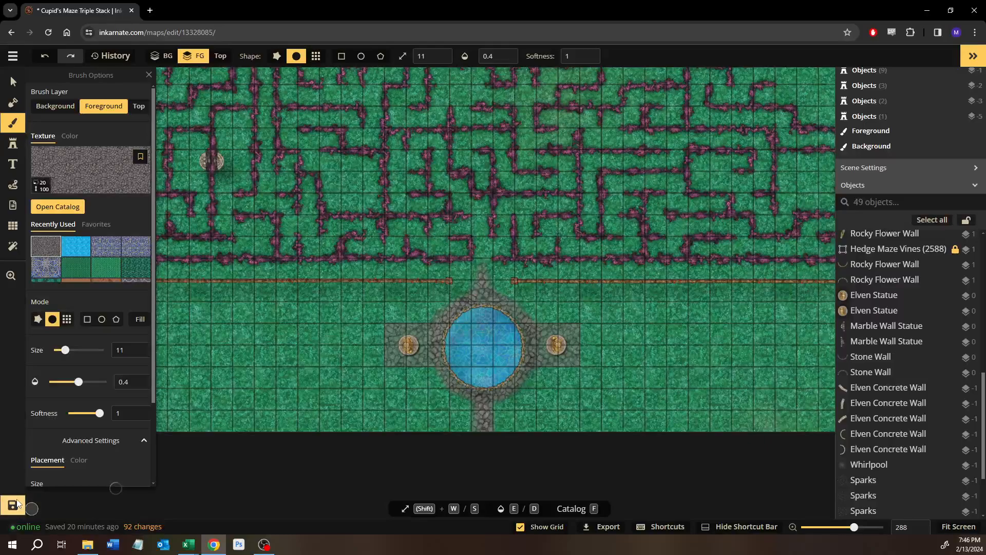
left_click(13, 504)
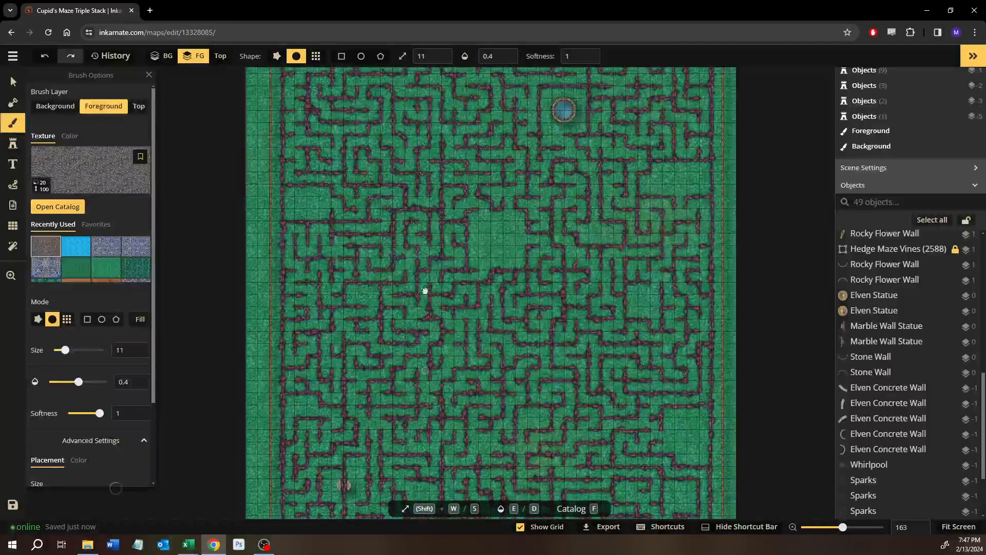
- Select the marble wall statue and Elven Concrete Wall pieces forming the western half of the round structure in the maze's southwest
left_click_drag(425, 309, 428, 260)
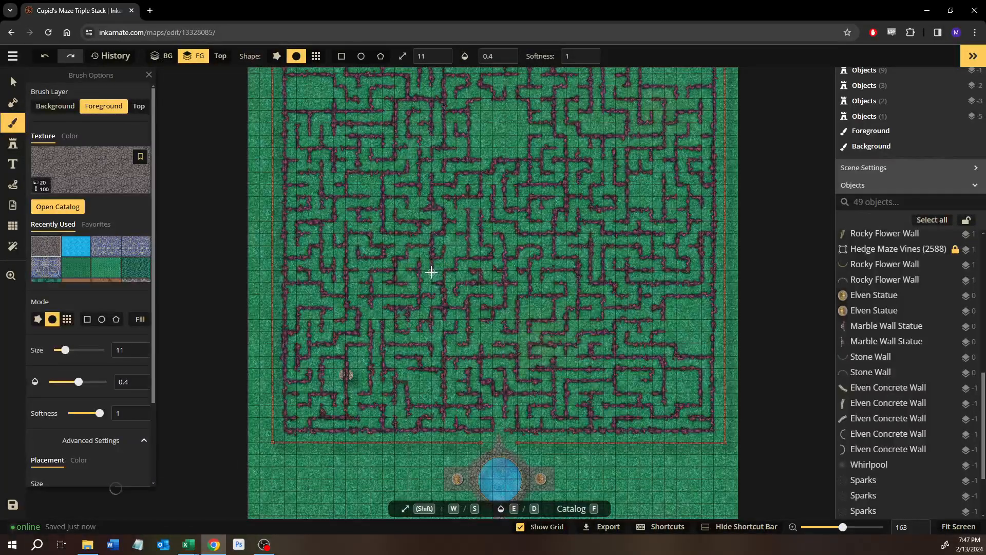
scroll(407, 344, "up", 5)
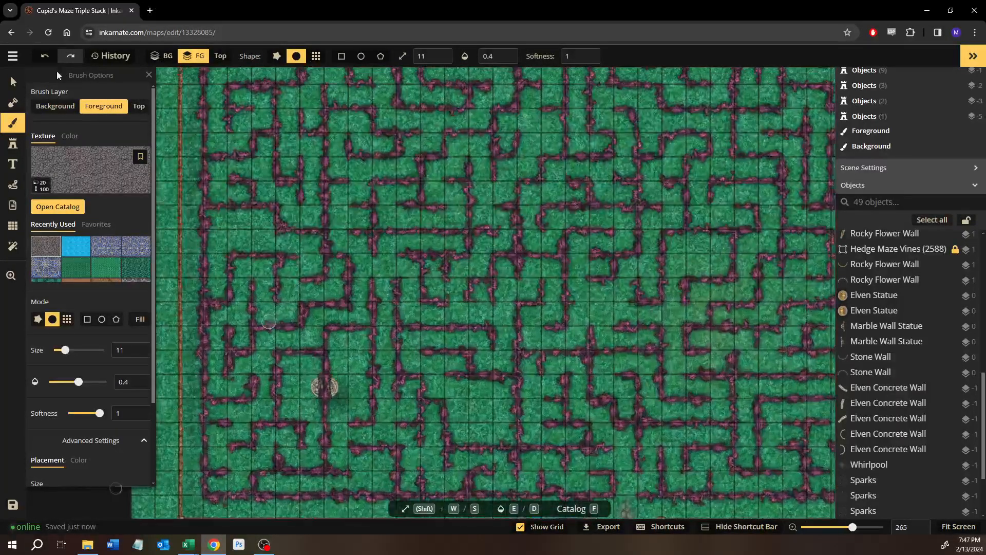
left_click(14, 81)
scroll(284, 379, "up", 3)
scroll(284, 379, "up", 6)
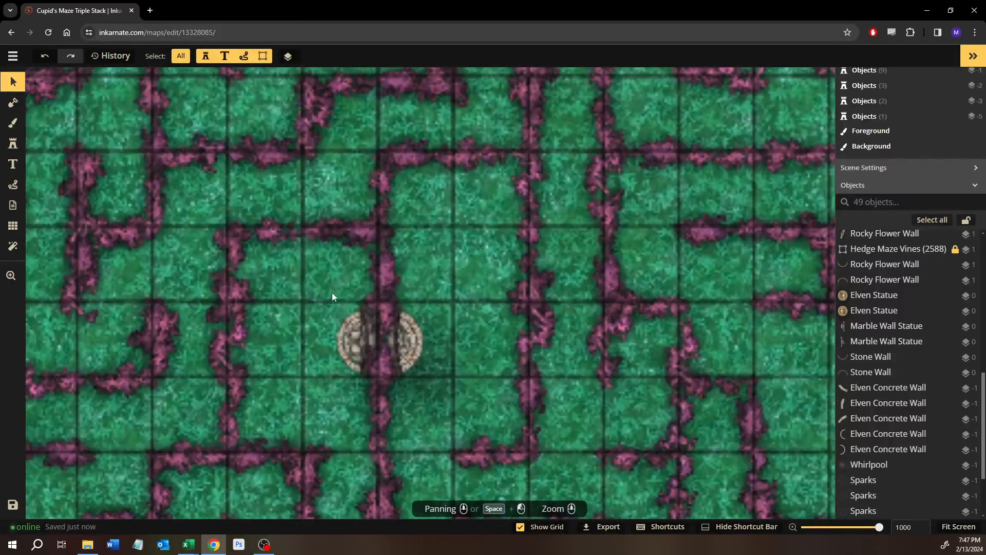
left_click_drag(332, 297, 371, 378)
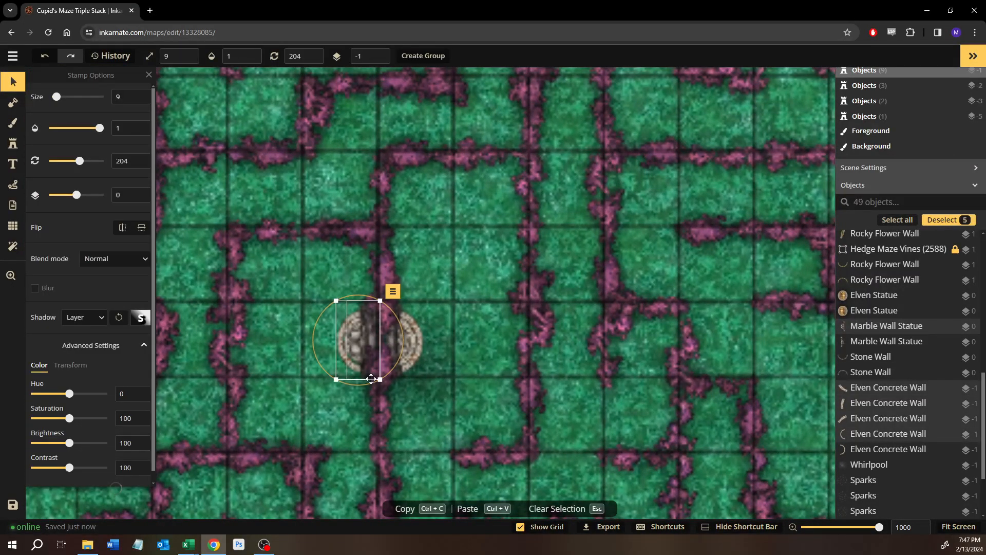